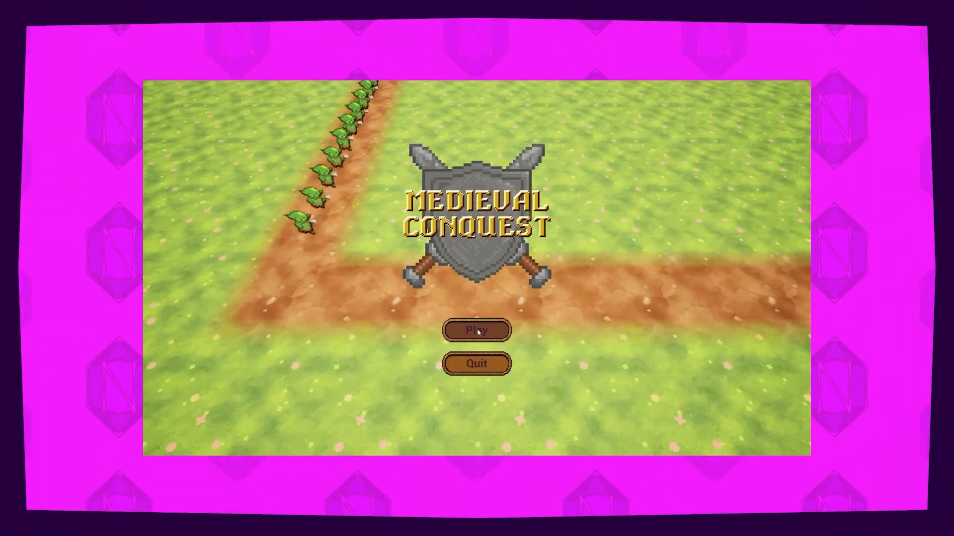
{"action": "left_click", "coordinate": [478, 331]}
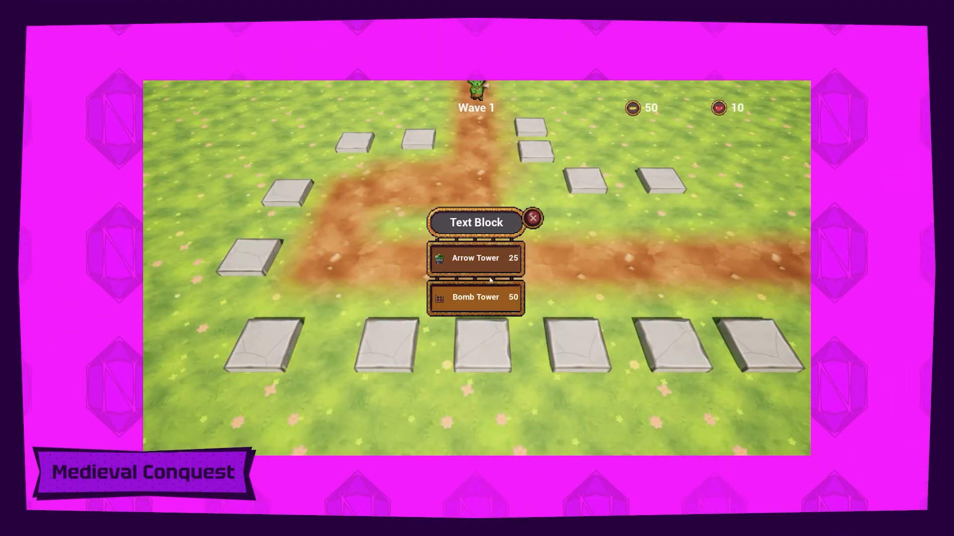
{"action": "left_click", "coordinate": [475, 297]}
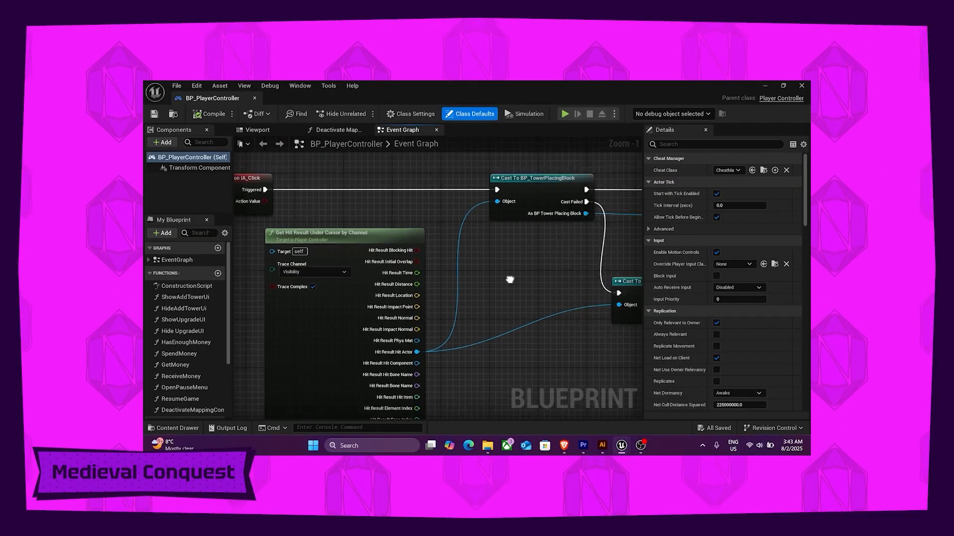
{"action": "scroll", "coordinate": [404, 242], "scroll_direction": "down", "scroll_amount": 3}
{"action": "scroll", "coordinate": [415, 292], "scroll_direction": "up", "scroll_amount": 4}
{"action": "scroll", "coordinate": [535, 342], "scroll_direction": "down", "scroll_amount": 2}
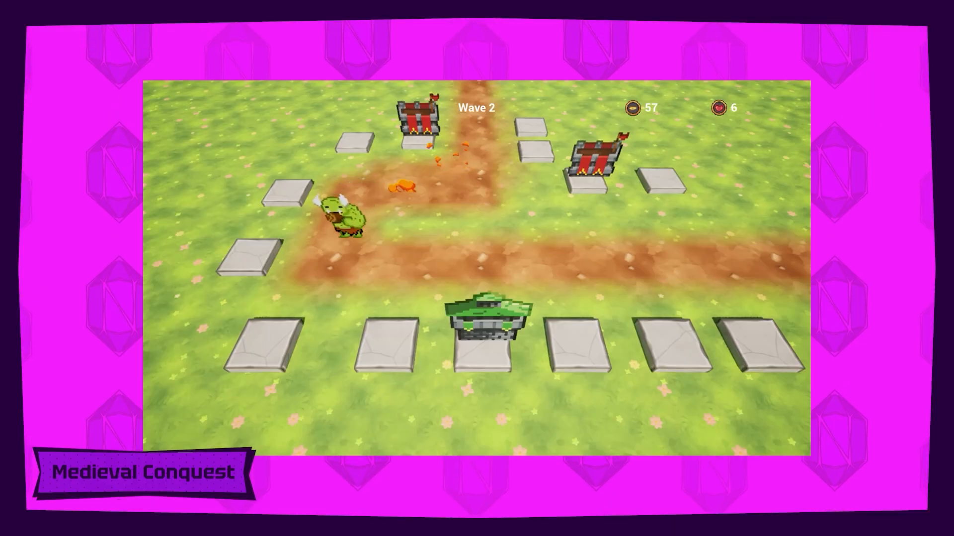
{"action": "left_click", "coordinate": [488, 316]}
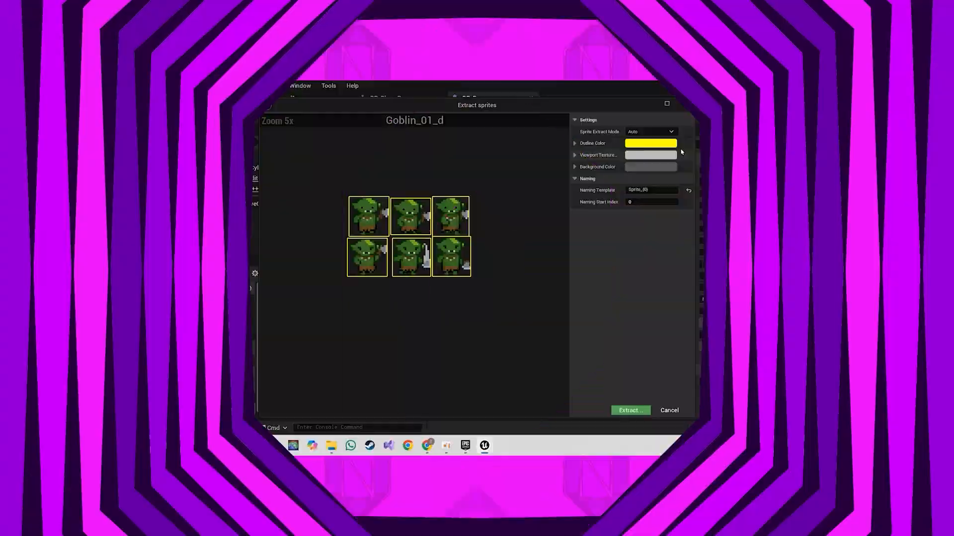
{"action": "left_click", "coordinate": [651, 131]}
{"action": "left_click", "coordinate": [651, 144]}
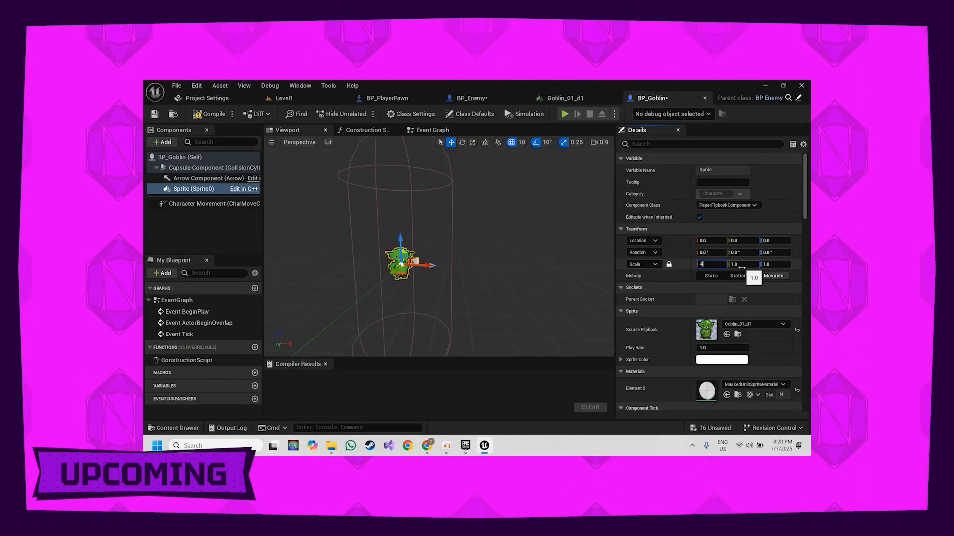
Step: Set the goblin sprite component's locked scale to 4
{"action": "type", "text": "4"}
{"action": "key", "text": "Return"}
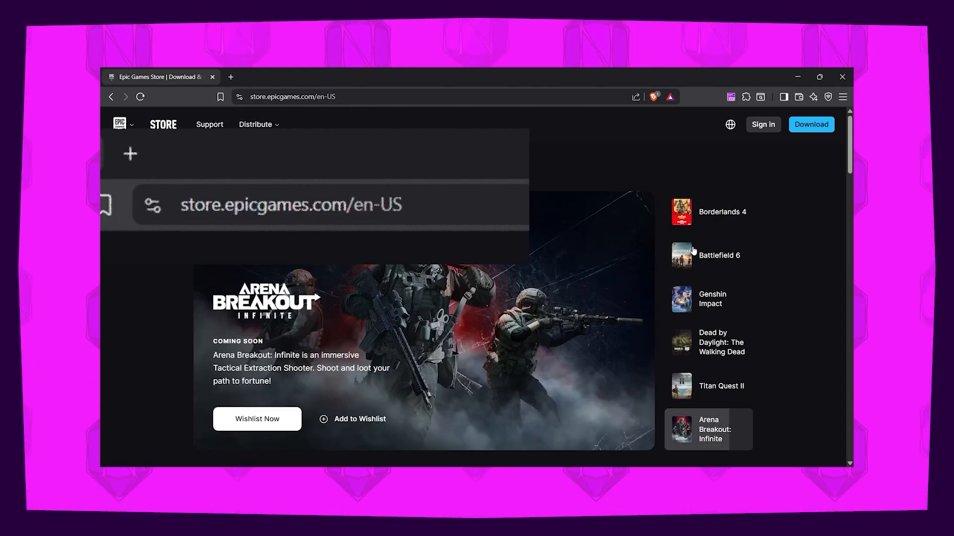
Step: Download the Epic Games launcher from the store website and sign in with a Google account
{"action": "left_click", "coordinate": [811, 124]}
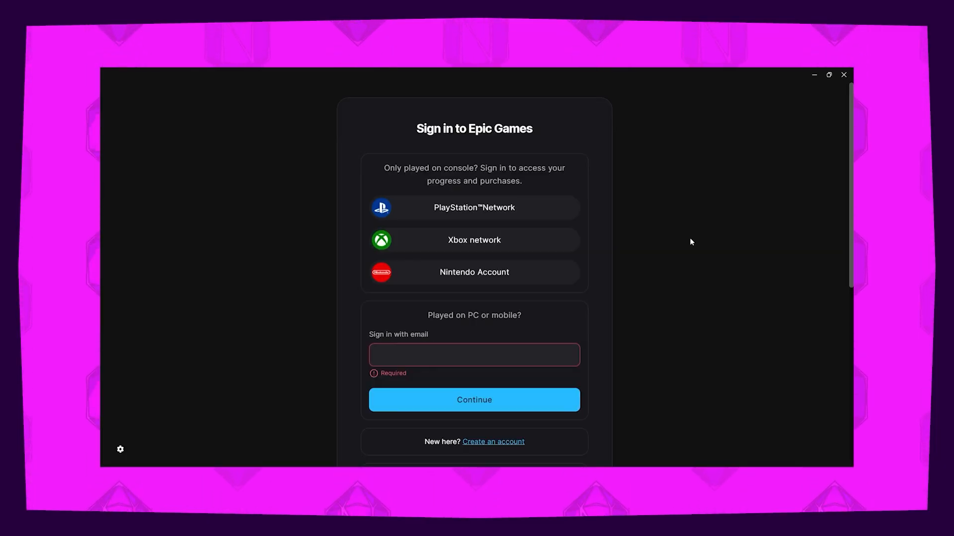
{"action": "scroll", "coordinate": [690, 242], "scroll_direction": "down", "scroll_amount": 6}
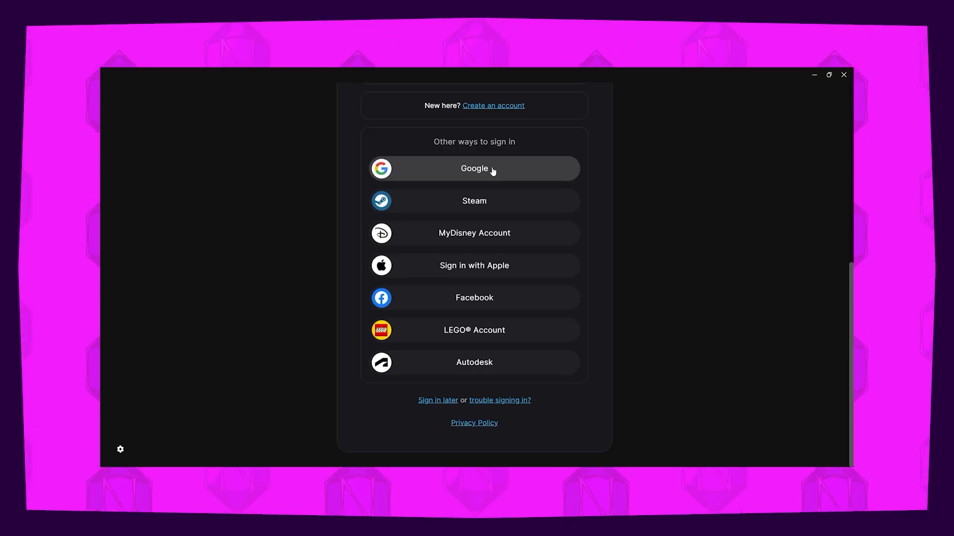
{"action": "left_click", "coordinate": [493, 171]}
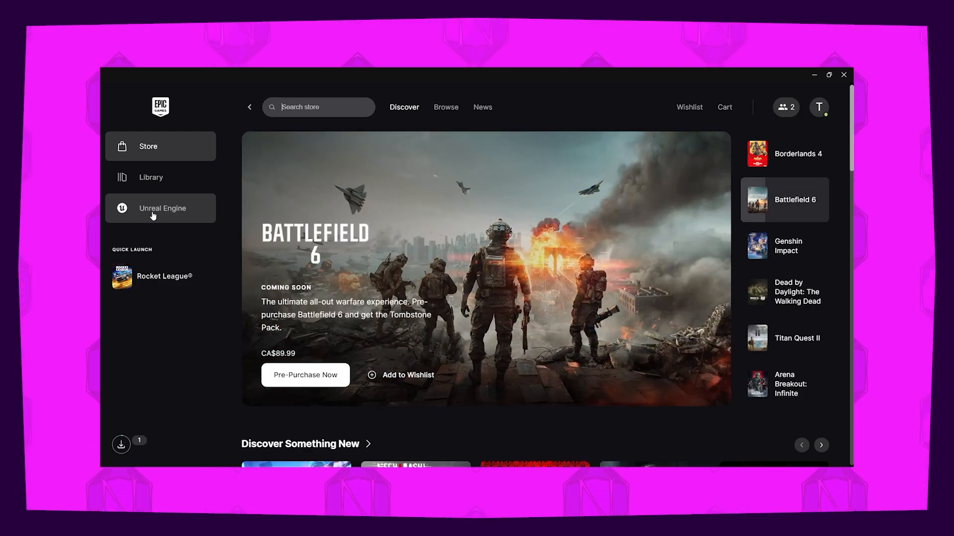
Step: Go to the launcher's Unreal Engine section and launch Unreal Engine 5.4.4
{"action": "left_click", "coordinate": [153, 214]}
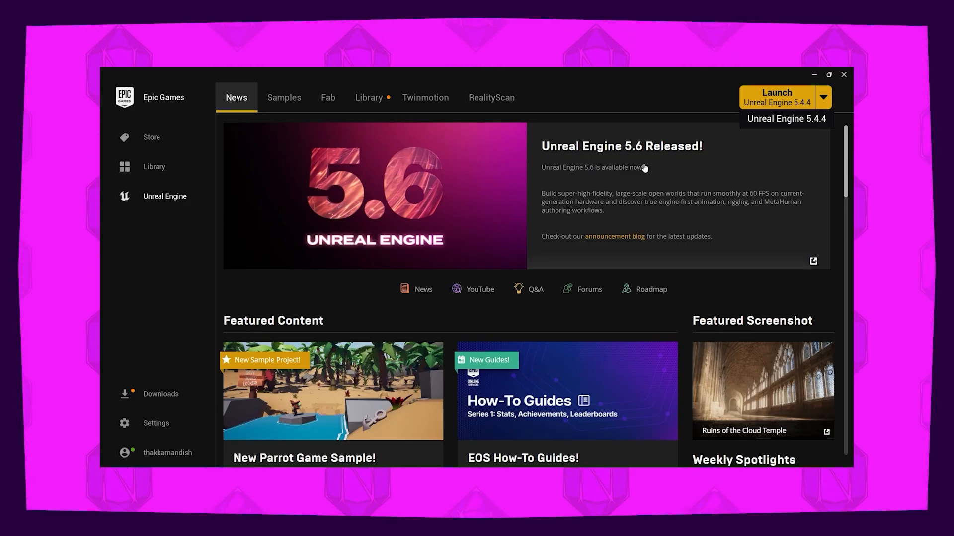
{"action": "left_click", "coordinate": [821, 99]}
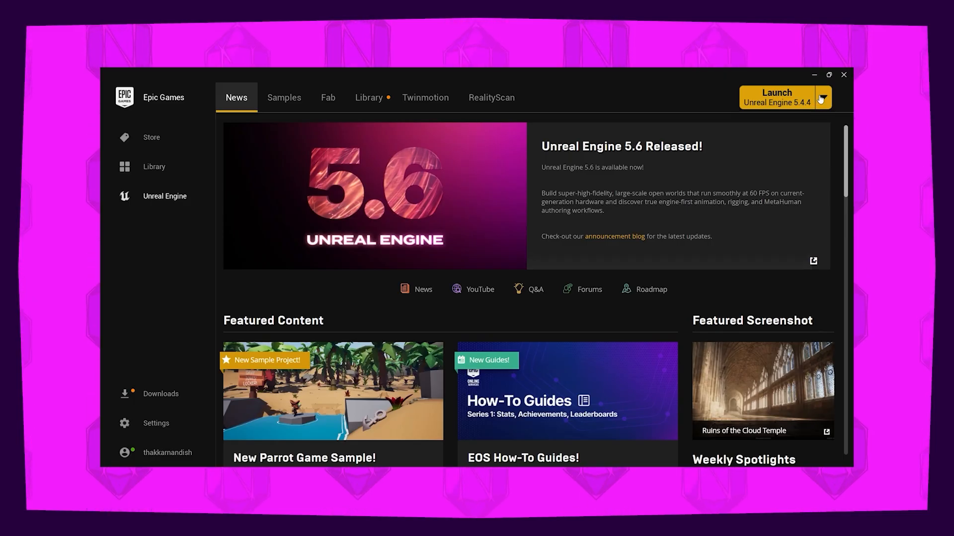
{"action": "left_click", "coordinate": [821, 100]}
{"action": "left_click", "coordinate": [820, 100]}
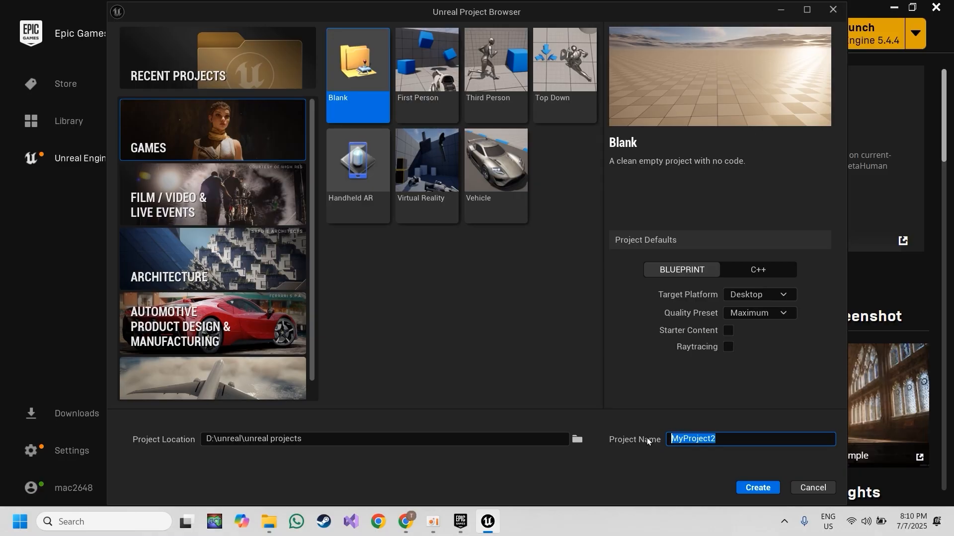
Step: Create a Blank Blueprint game project named MedievalConquest and dismiss the new plugins notification
{"action": "left_click", "coordinate": [758, 489]}
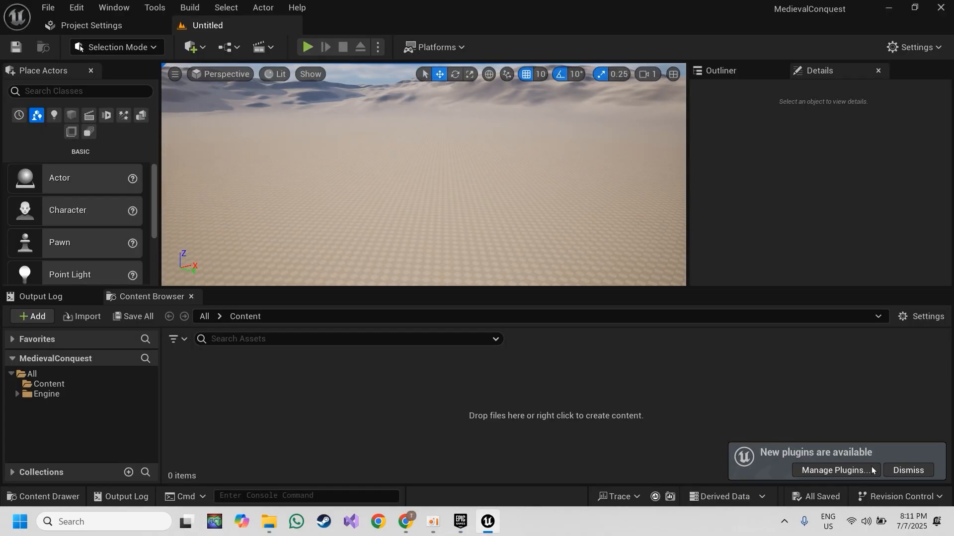
{"action": "left_click", "coordinate": [912, 472]}
Step: Create a folder named Levels in the project's Content folder
{"action": "right_click", "coordinate": [309, 393]}
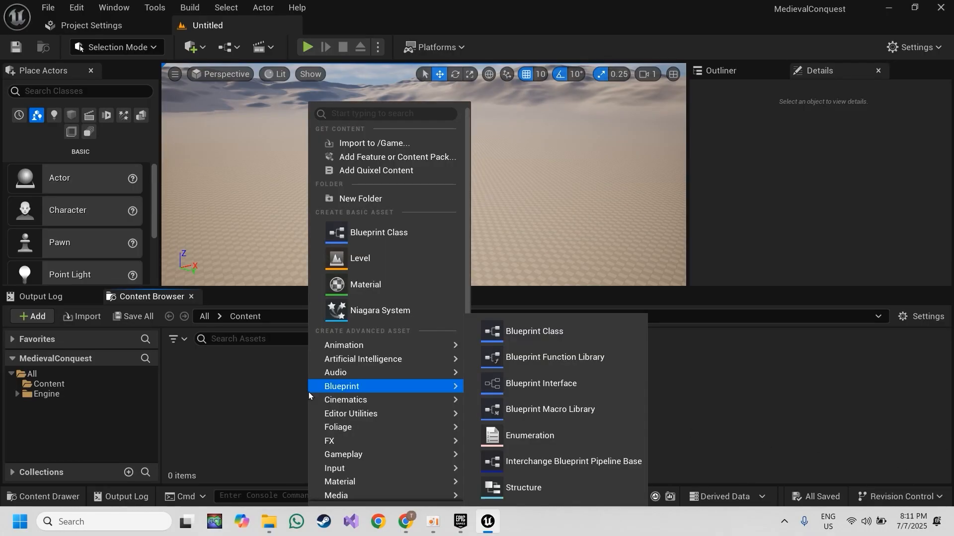
{"action": "left_click", "coordinate": [359, 198]}
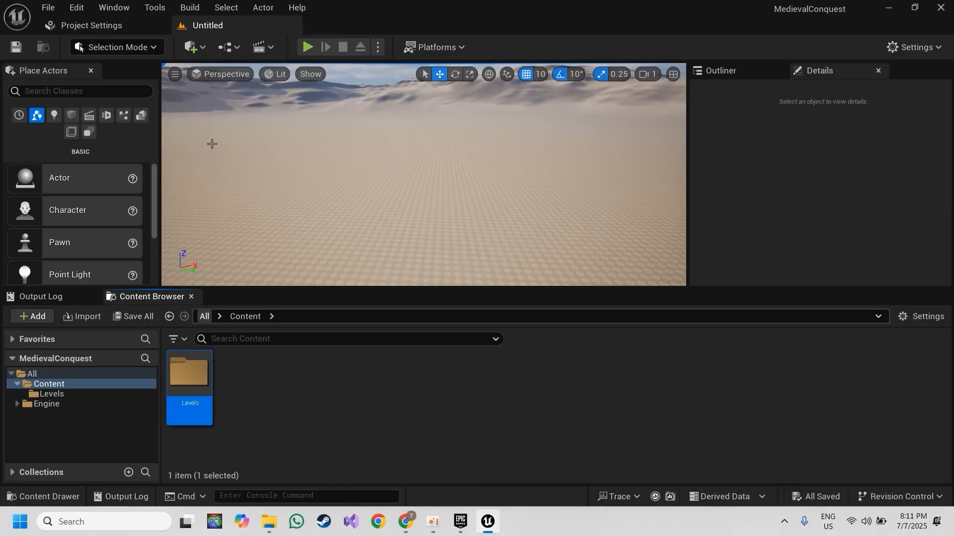
Step: Create a new level from the Basic template
{"action": "left_click", "coordinate": [77, 8]}
{"action": "mouse_move", "coordinate": [49, 11]}
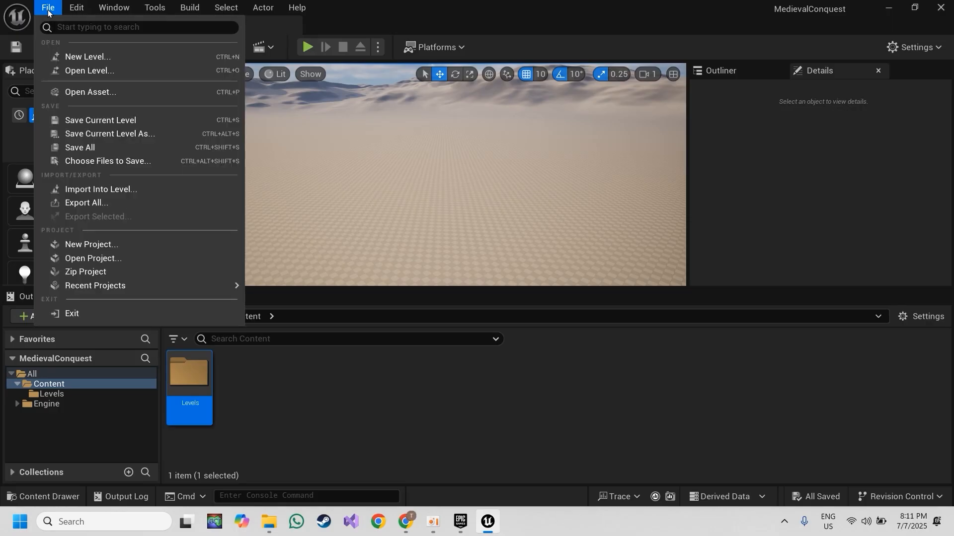
{"action": "left_click", "coordinate": [65, 55]}
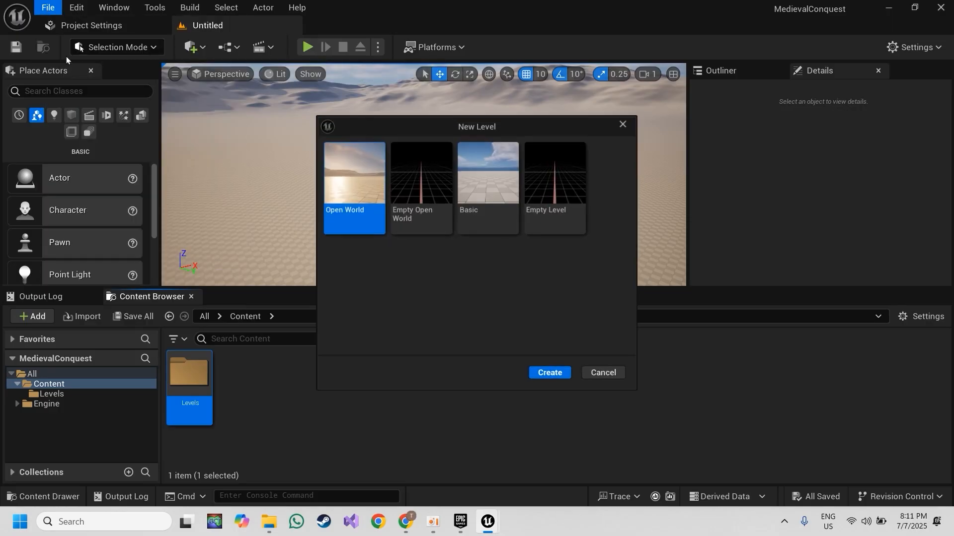
{"action": "left_click", "coordinate": [481, 219]}
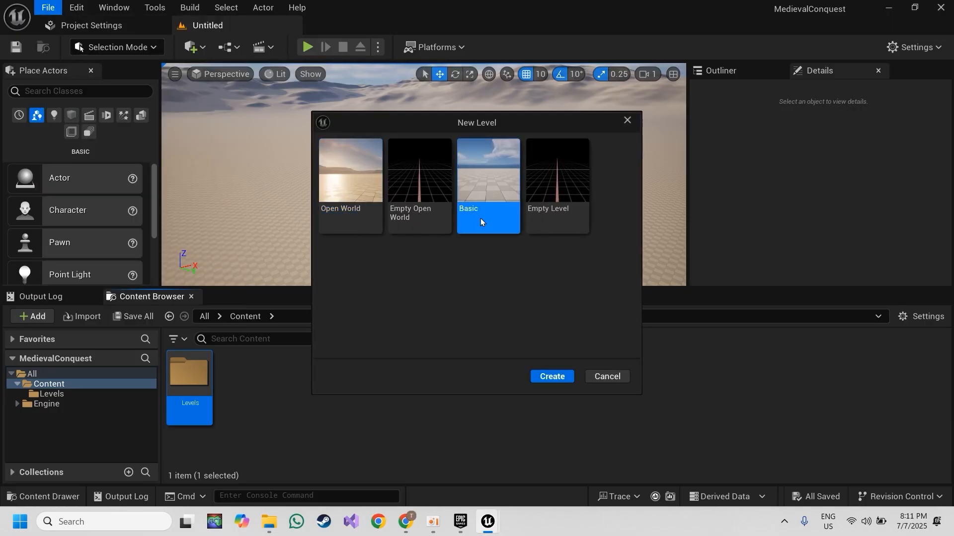
{"action": "left_click", "coordinate": [554, 377]}
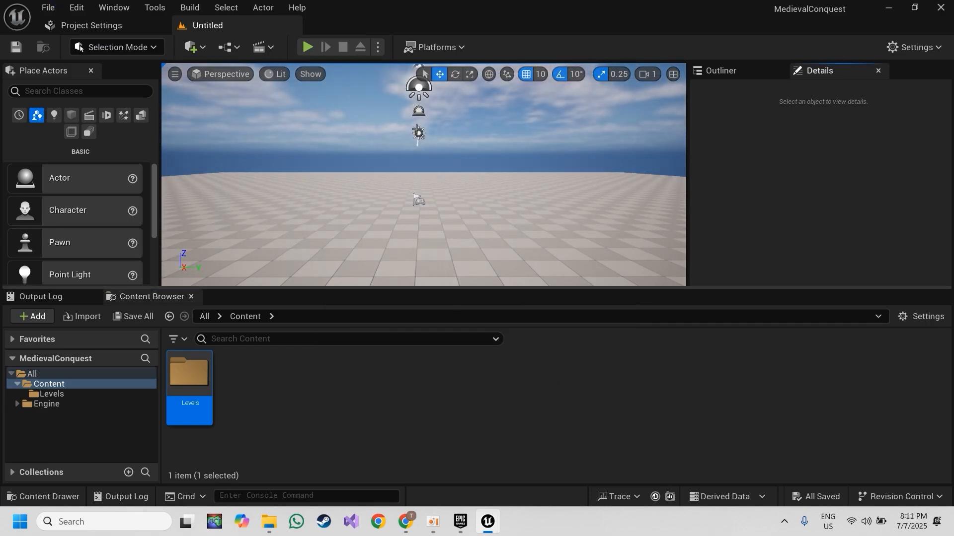
Step: Save the new level as Level1 in the Levels folder
{"action": "key", "text": "ctrl+s"}
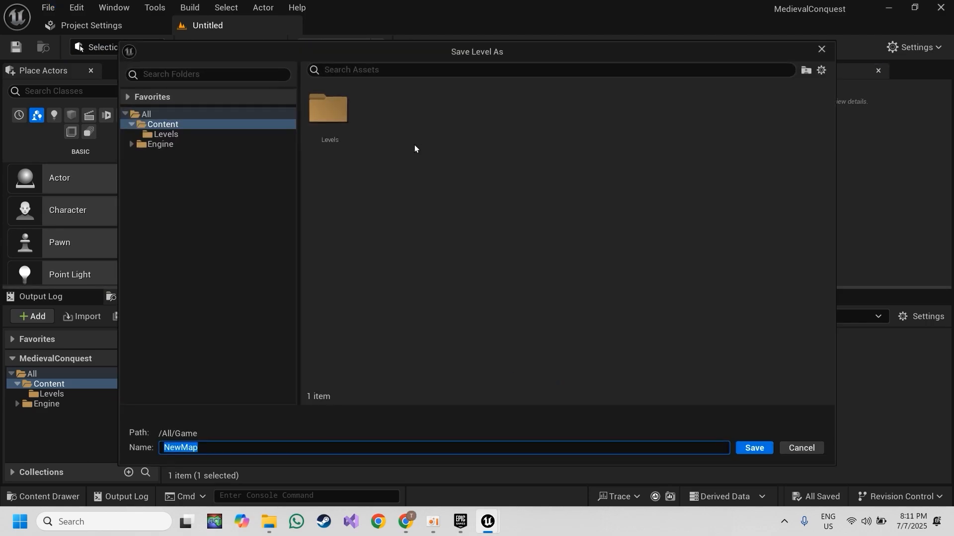
{"action": "double_click", "coordinate": [348, 118]}
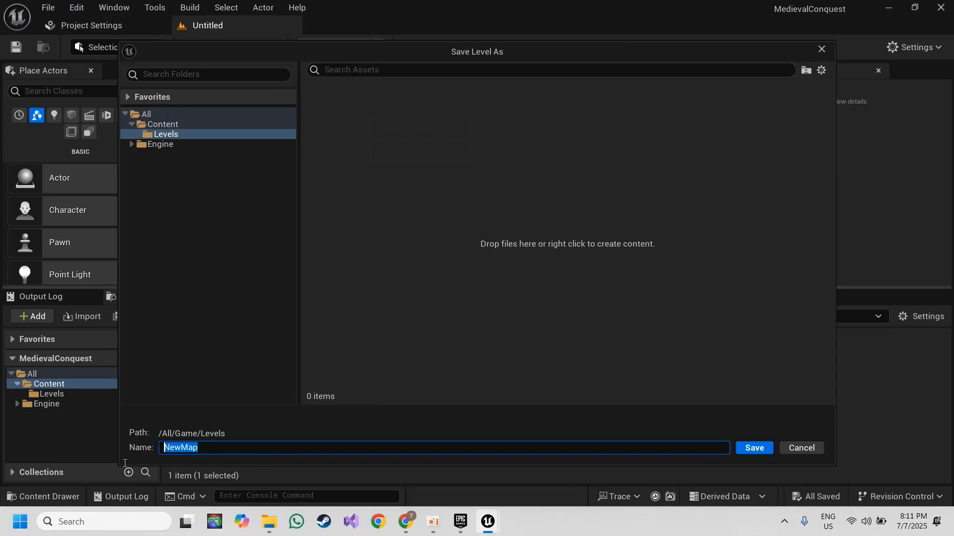
{"action": "type", "text": "Level1"}
{"action": "left_click", "coordinate": [739, 446]}
Step: Create a second folder named Player in the Content folder
{"action": "right_click_drag", "start_coordinate": [527, 201], "coordinate": [609, 234]}
{"action": "key", "text": "s"}
{"action": "key", "text": "w"}
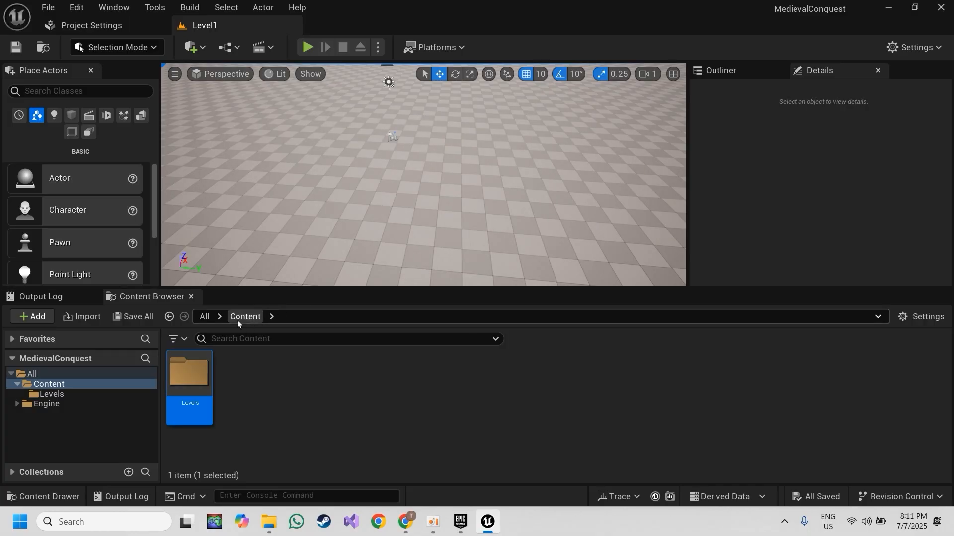
{"action": "left_click", "coordinate": [213, 318]}
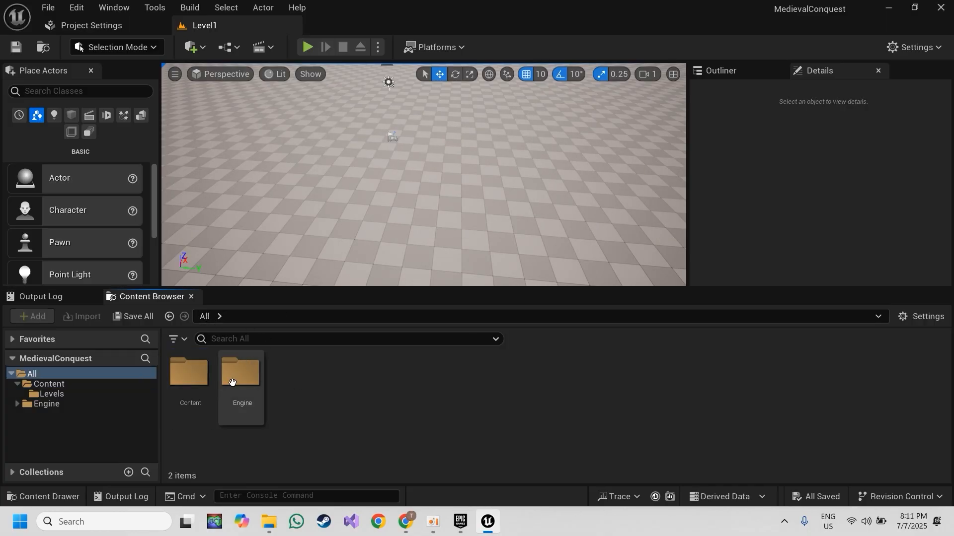
{"action": "double_click", "coordinate": [189, 373]}
{"action": "right_click", "coordinate": [317, 405]}
{"action": "left_click", "coordinate": [416, 195]}
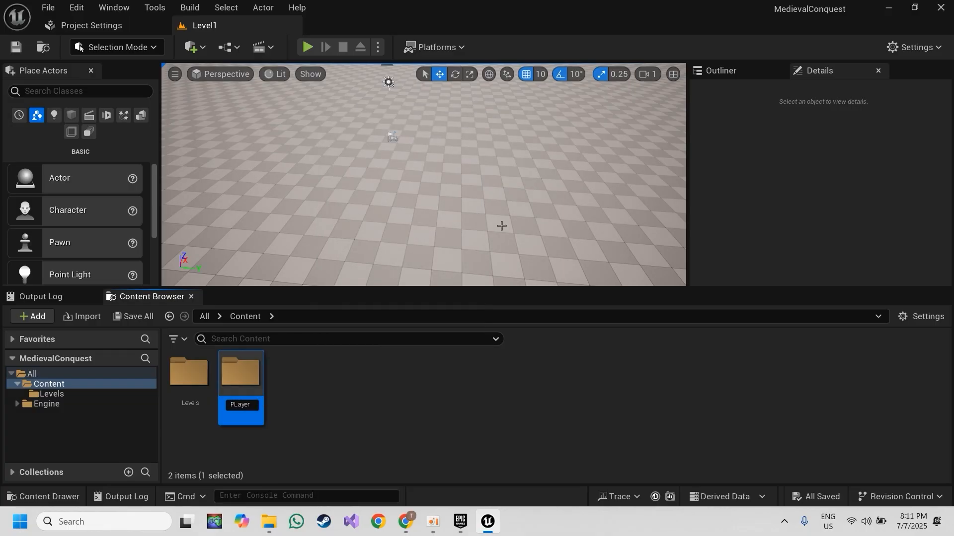
Step: Create a Blueprint class named BP_PlayerPawn in the Player folder with Pawn as its parent class
{"action": "double_click", "coordinate": [240, 392]}
{"action": "right_click", "coordinate": [240, 389]}
{"action": "left_click", "coordinate": [324, 239]}
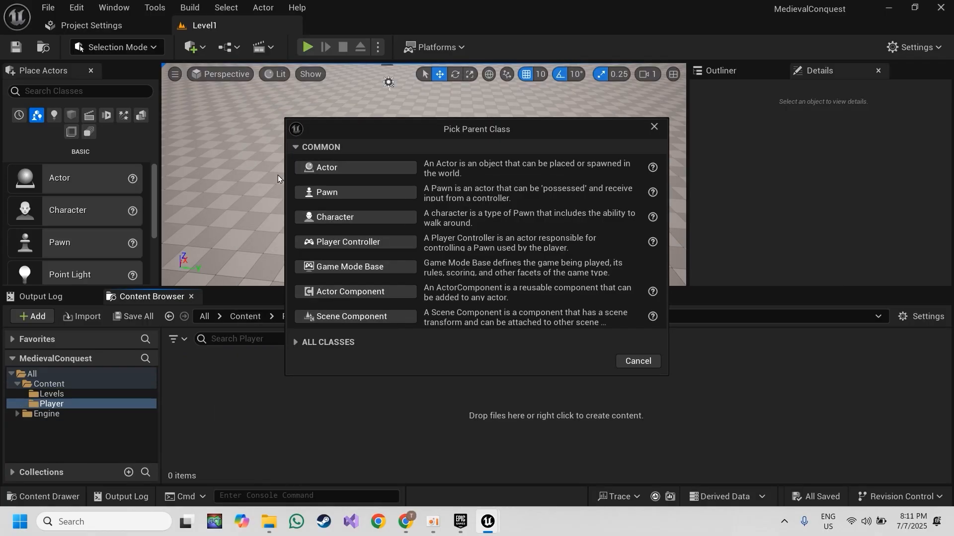
{"action": "left_click", "coordinate": [365, 194]}
{"action": "type", "text": "BP_Player"}
{"action": "key", "text": "Return"}
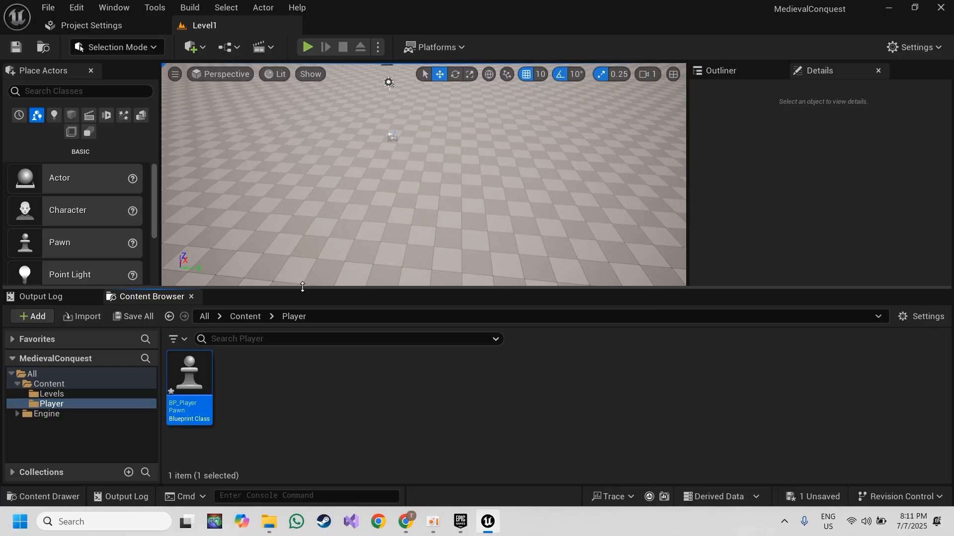
Step: Open the BP_PlayerPawn Blueprint and dock its editor next to Level1 in the main window
{"action": "double_click", "coordinate": [185, 385]}
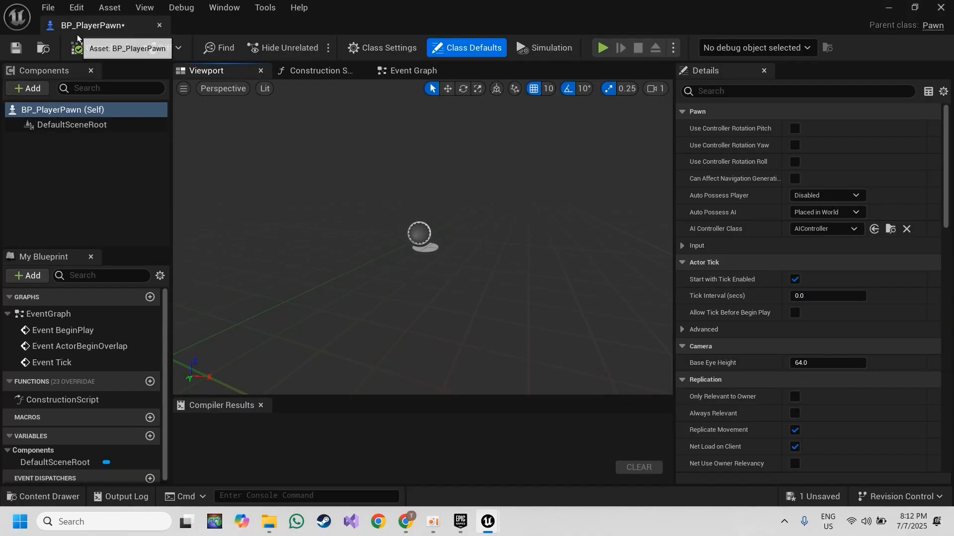
{"action": "left_click_drag", "start_coordinate": [76, 34], "coordinate": [318, 25]}
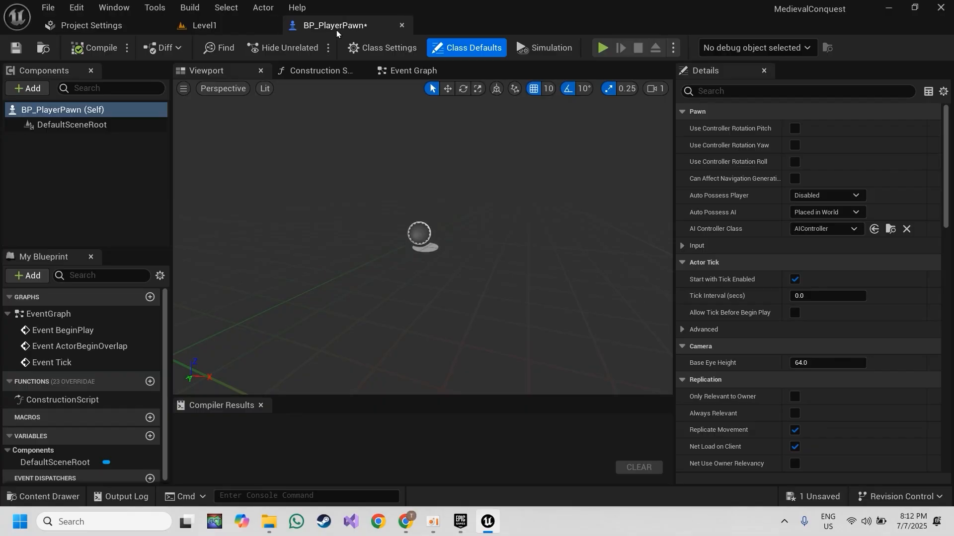
Step: Add a Camera component to BP_PlayerPawn, and compile and save the Blueprint
{"action": "left_click", "coordinate": [30, 88]}
{"action": "type", "text": "camera"}
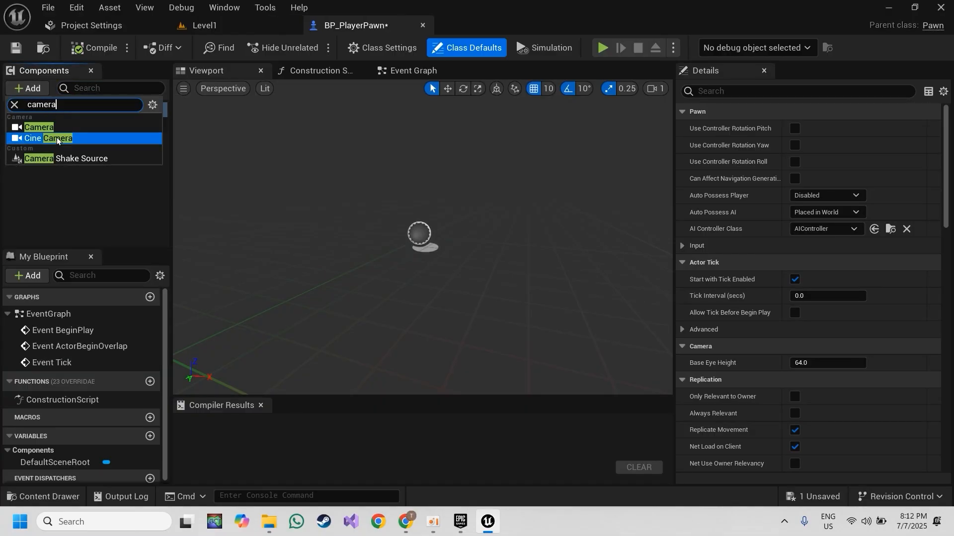
{"action": "key", "text": "Return"}
{"action": "key", "text": "Return"}
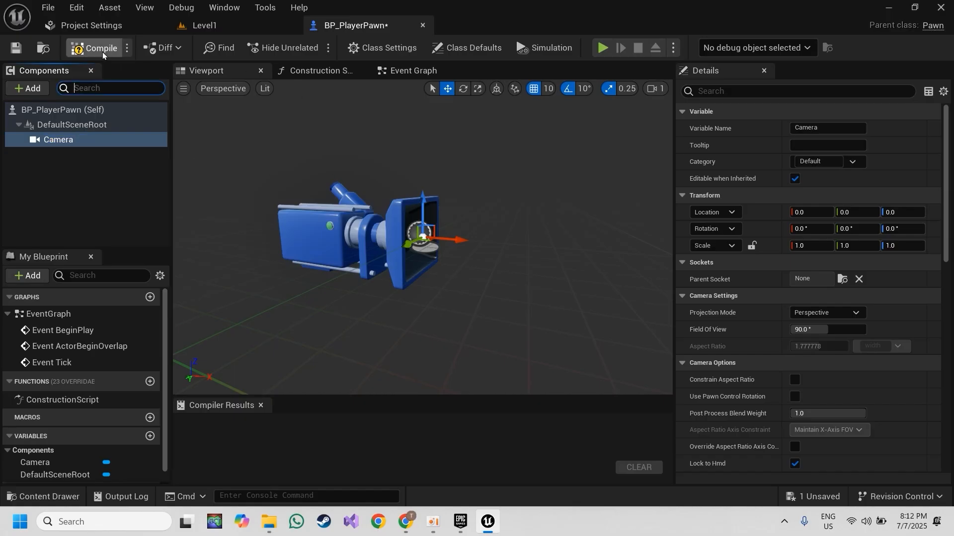
{"action": "left_click", "coordinate": [102, 52]}
{"action": "key", "text": "ctrl+s"}
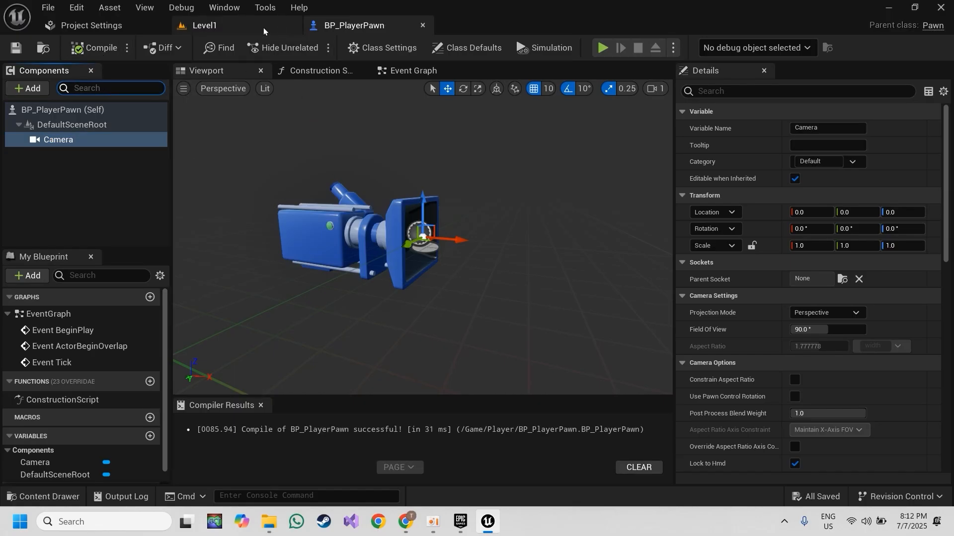
Step: Place BP_PlayerPawn in Level1 at about X -480, Y -140, Z 220
{"action": "left_click", "coordinate": [256, 26]}
{"action": "right_click_drag", "start_coordinate": [441, 198], "coordinate": [338, 166]}
{"action": "left_click_drag", "start_coordinate": [193, 384], "coordinate": [388, 181]}
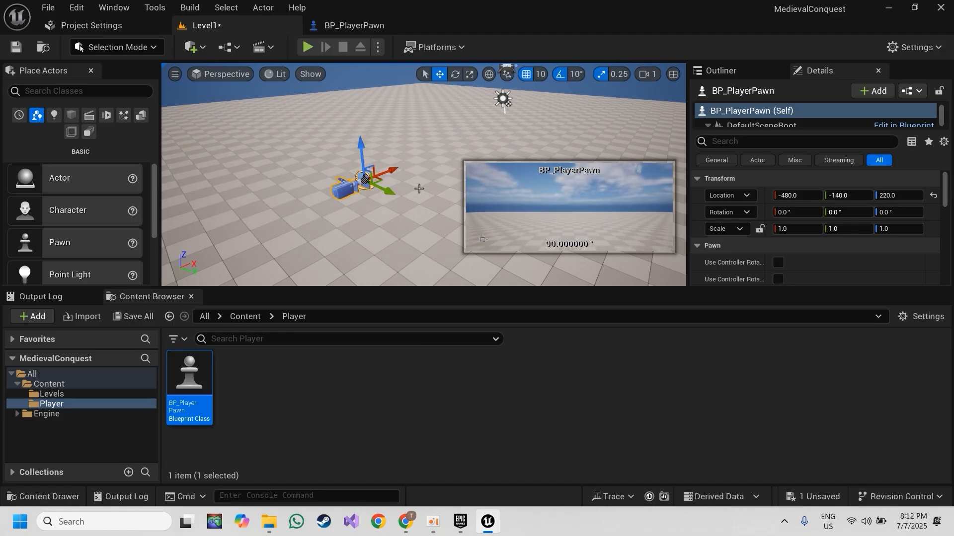
Step: Tilt the placed pawn down to a Y rotation of -50° and raise it to about X -550, Y -140, Z 460
{"action": "key", "text": "e"}
{"action": "left_click_drag", "start_coordinate": [383, 149], "coordinate": [395, 206]}
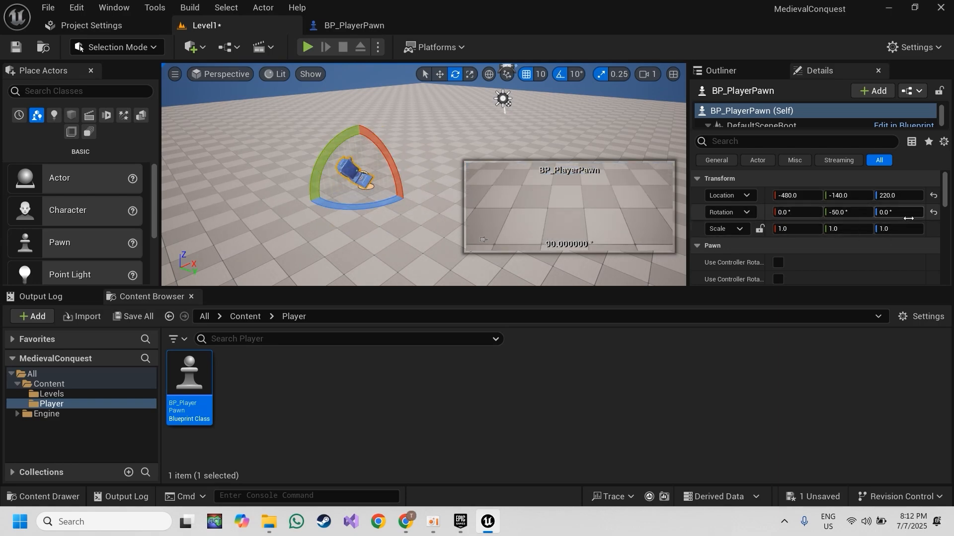
{"action": "key", "text": "space"}
{"action": "key", "text": "space"}
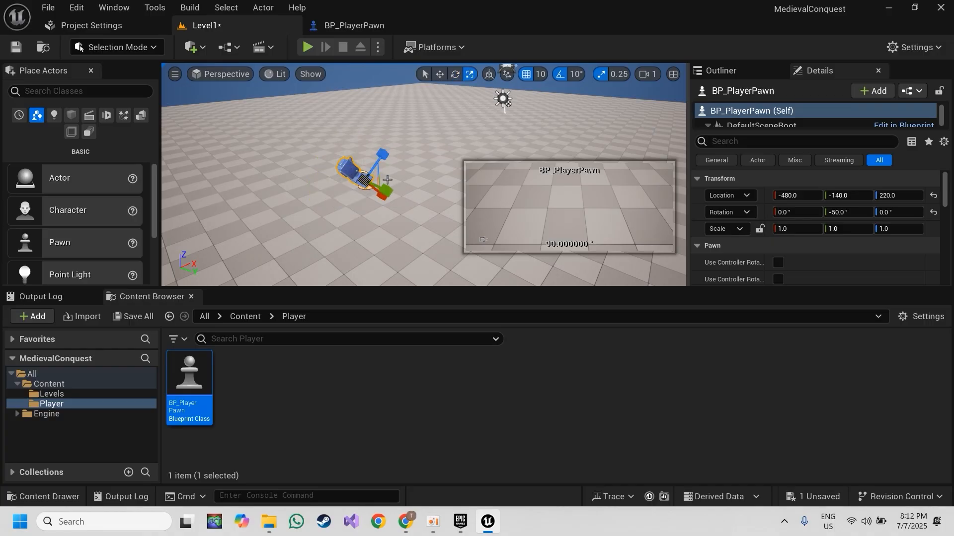
{"action": "left_click_drag", "start_coordinate": [398, 171], "coordinate": [328, 63]}
{"action": "mouse_move", "coordinate": [438, 146]}
{"action": "right_mouse_down"}
{"action": "mouse_move", "coordinate": [476, 134]}
{"action": "mouse_move", "coordinate": [417, 154]}
{"action": "mouse_move", "coordinate": [438, 144]}
{"action": "right_mouse_up"}
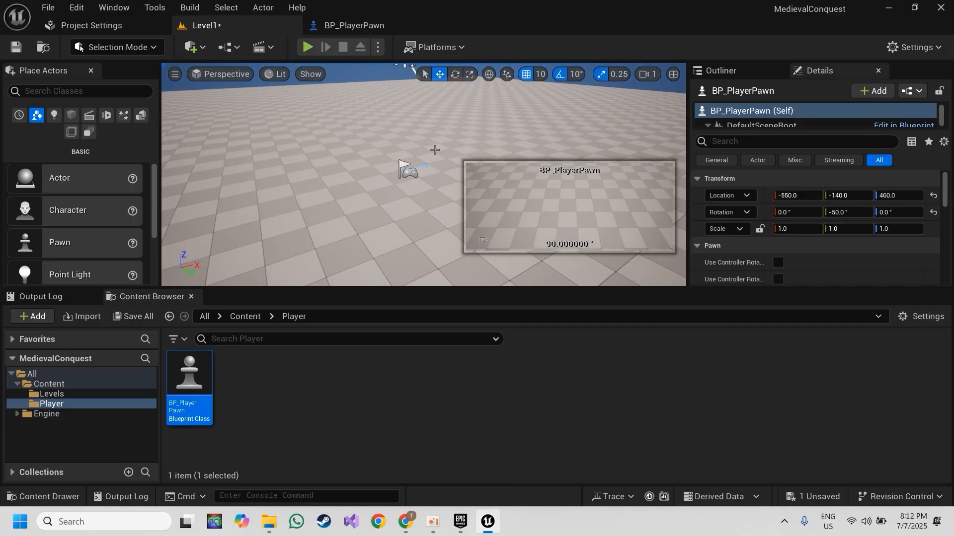
Step: Delete the Player Start actor from Level1 and save the level
{"action": "left_click", "coordinate": [409, 171]}
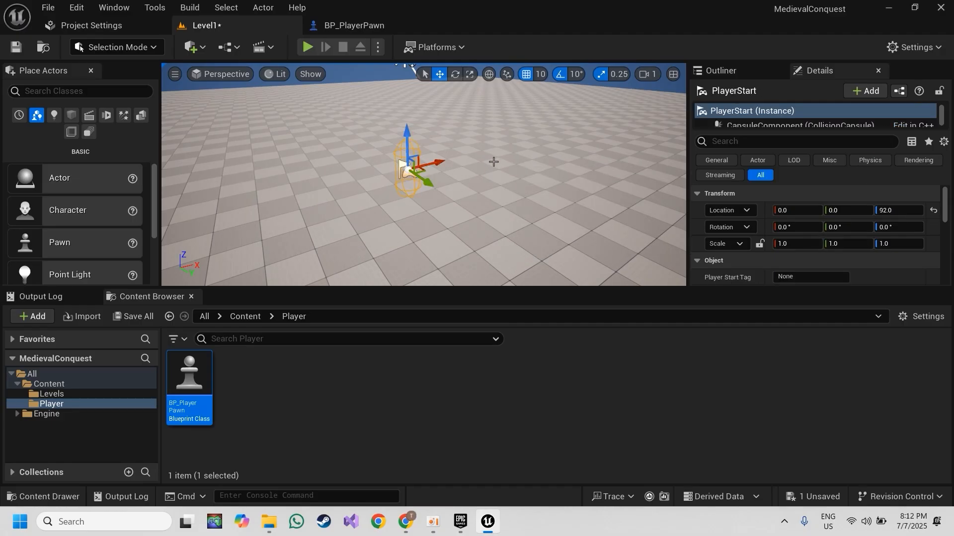
{"action": "right_click_drag", "start_coordinate": [512, 176], "coordinate": [502, 216]}
{"action": "key", "text": "Delete"}
{"action": "right_click_drag", "start_coordinate": [429, 183], "coordinate": [372, 107]}
Step: Set Auto Possess Player to Player 0 on BP_PlayerPawn, and compile and save the Blueprint
{"action": "left_click", "coordinate": [350, 26]}
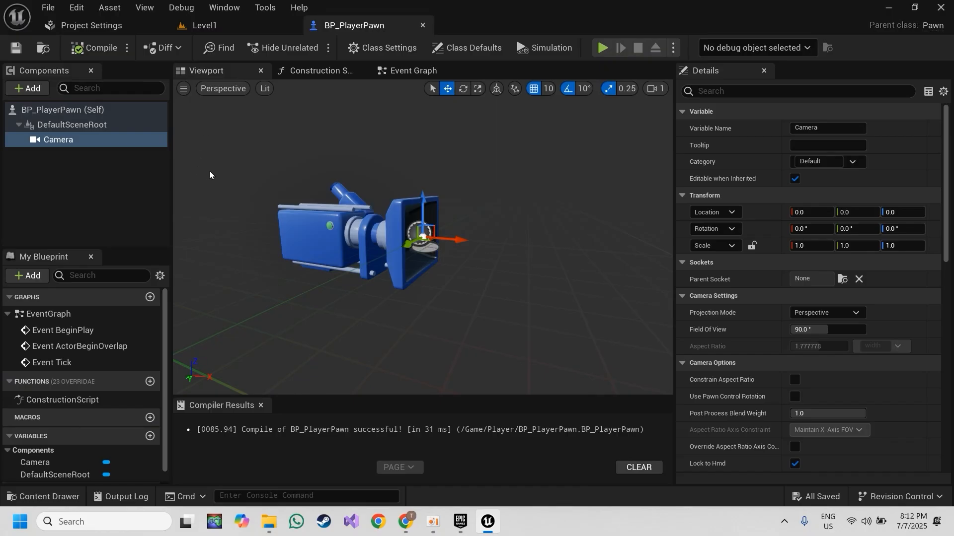
{"action": "left_click", "coordinate": [756, 92]}
{"action": "type", "text": "auto"}
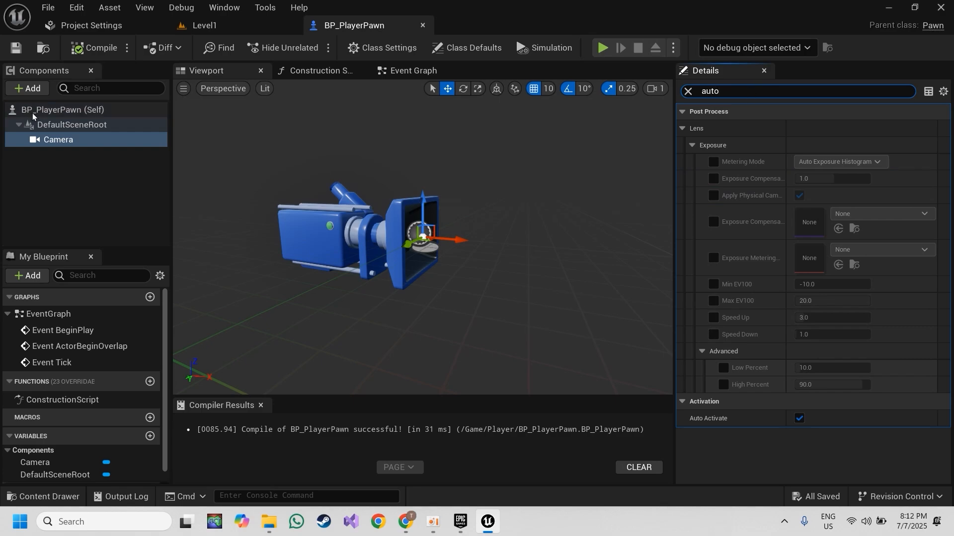
{"action": "left_click", "coordinate": [62, 110]}
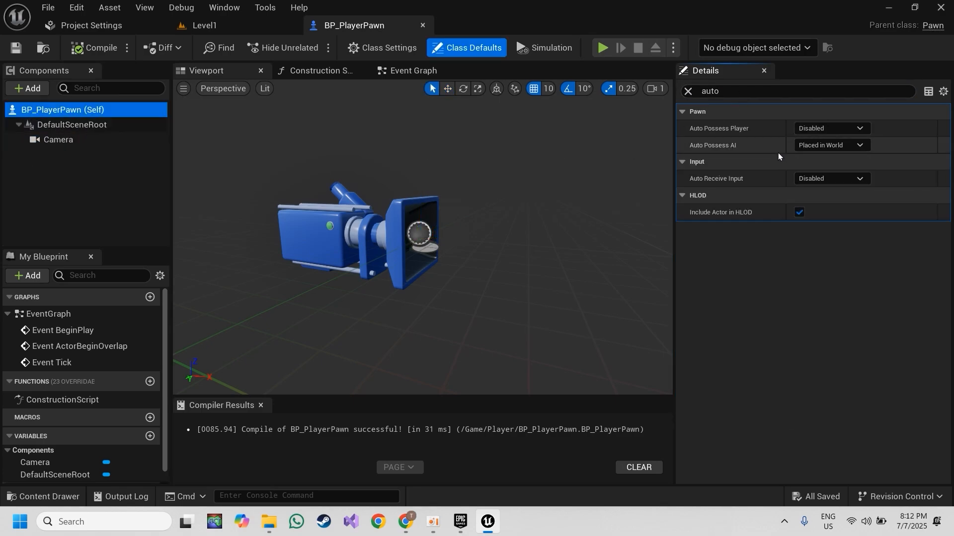
{"action": "mouse_move", "coordinate": [711, 134]}
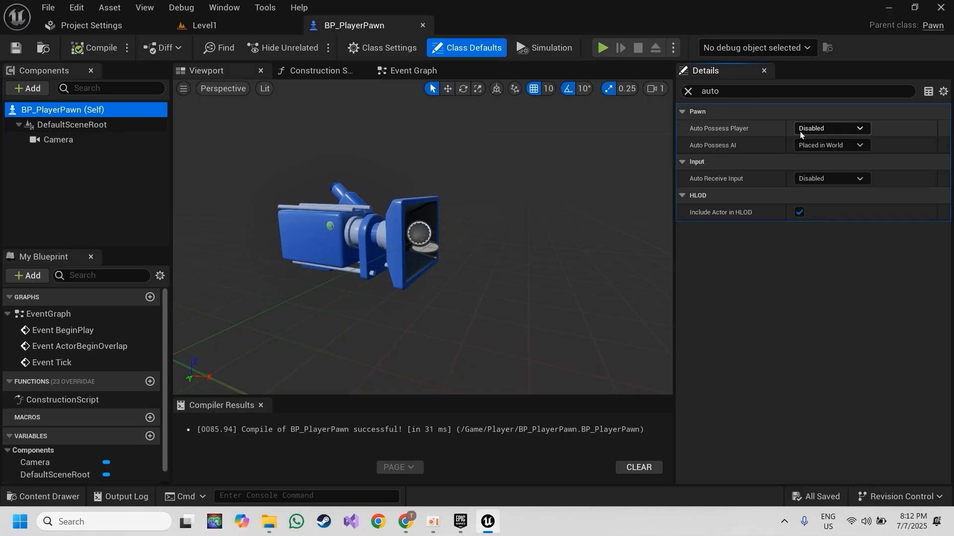
{"action": "left_click", "coordinate": [818, 128]}
{"action": "left_click", "coordinate": [826, 152]}
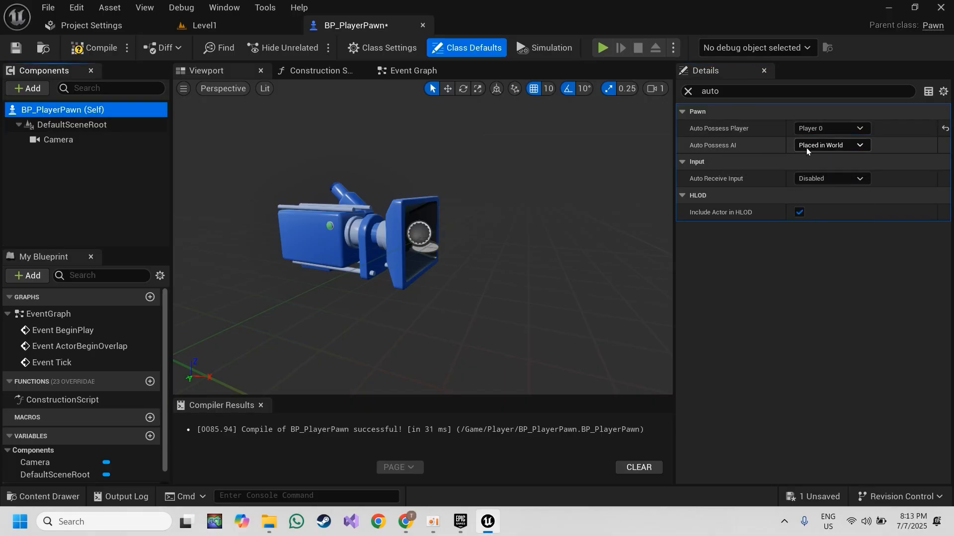
{"action": "left_click", "coordinate": [89, 49]}
{"action": "key", "text": "ctrl+s"}
Step: Play Level1 in the editor to check the view through the pawn's camera, and stop the play session
{"action": "left_click", "coordinate": [238, 26]}
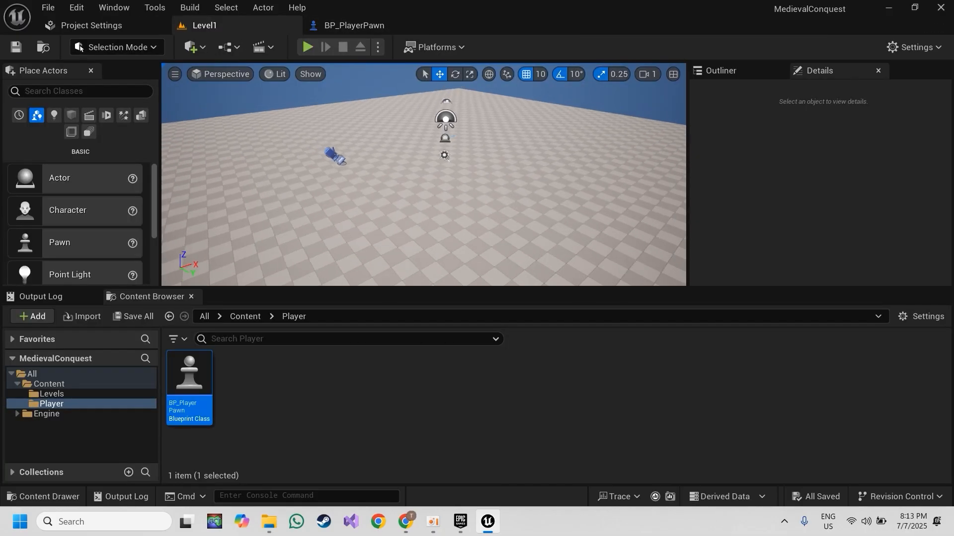
{"action": "left_click", "coordinate": [308, 48]}
{"action": "left_click", "coordinate": [325, 73]}
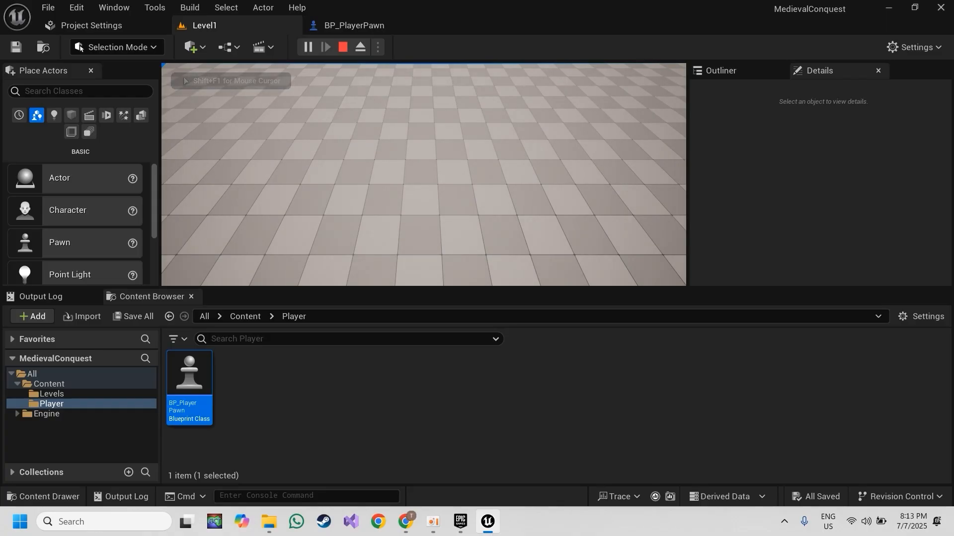
{"action": "key", "text": "Escape"}
{"action": "right_click_drag", "start_coordinate": [515, 208], "coordinate": [472, 124]}
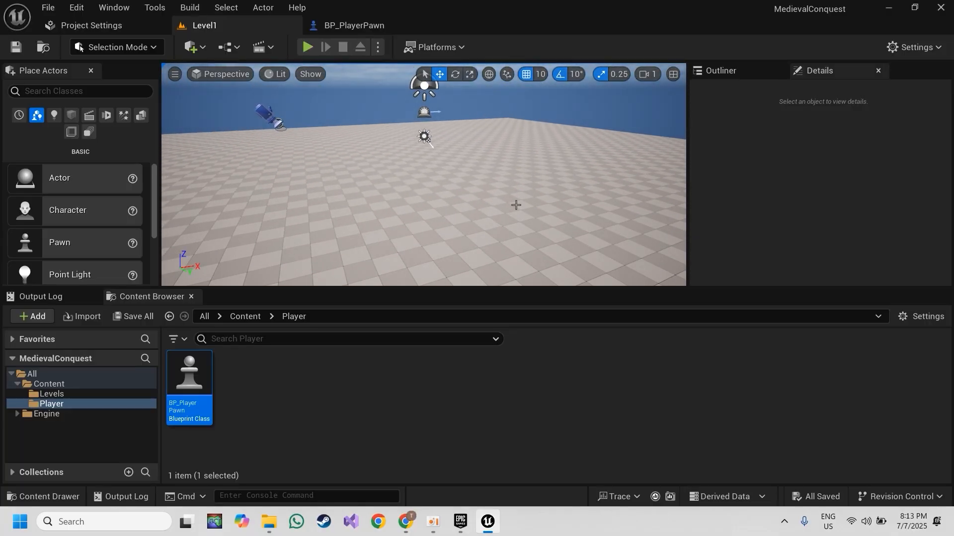
{"action": "right_click_drag", "start_coordinate": [422, 170], "coordinate": [402, 178]}
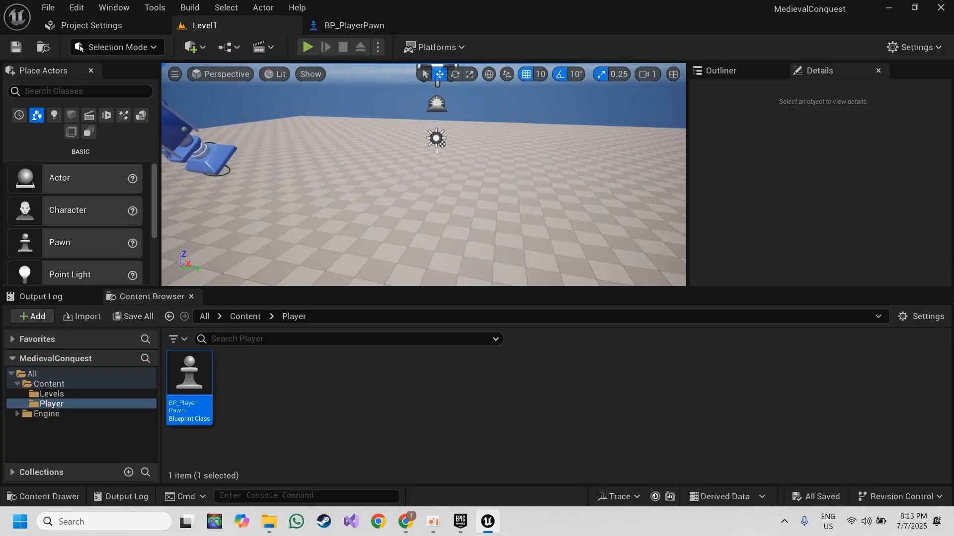
Step: Create a new folder named Enemies in the Content folder
{"action": "left_click", "coordinate": [255, 318]}
{"action": "right_click", "coordinate": [376, 392]}
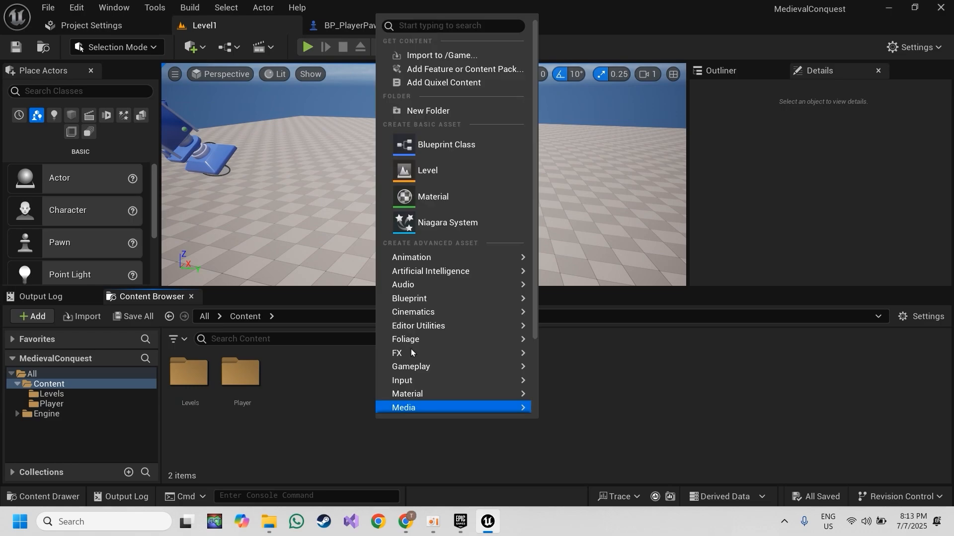
{"action": "left_click", "coordinate": [455, 115]}
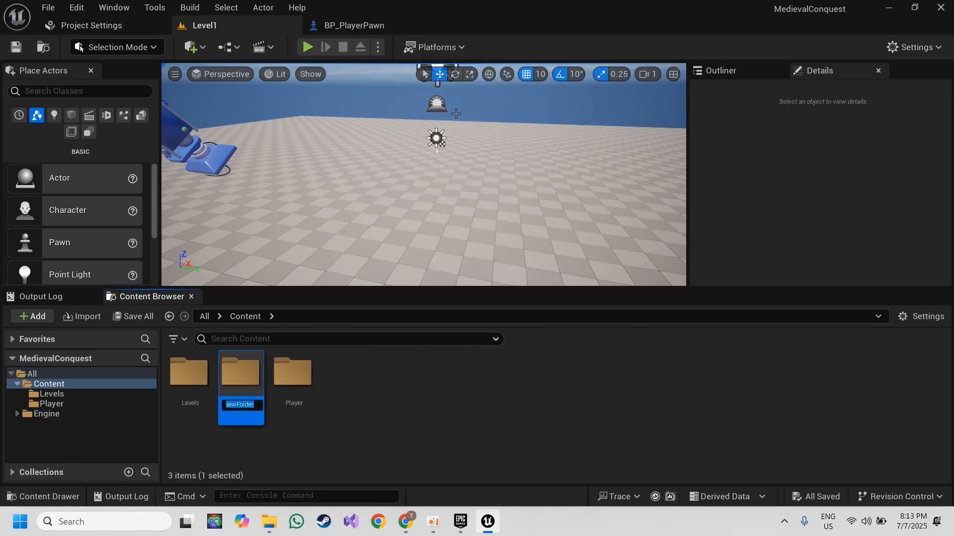
{"action": "type", "text": "Enemies"}
{"action": "key", "text": "Return"}
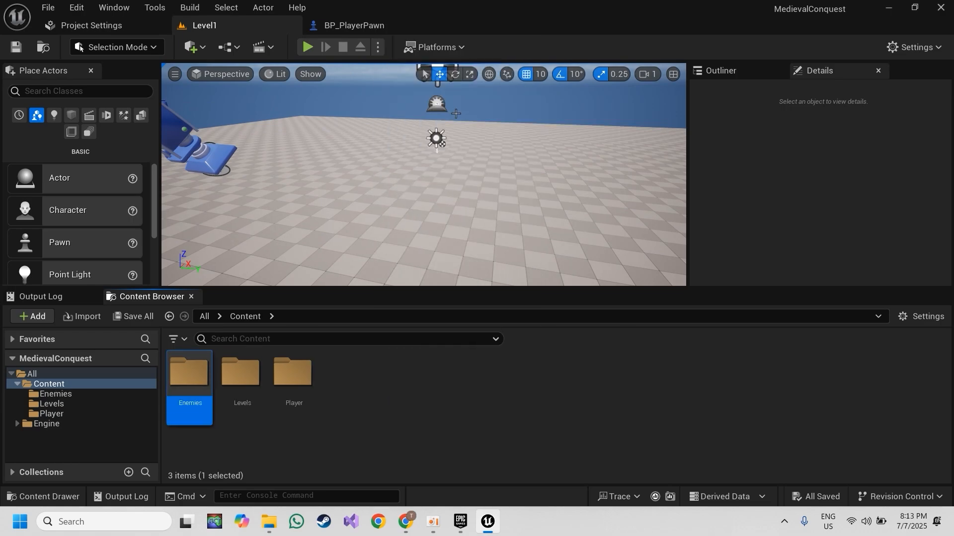
Step: Create a Blueprint class named BP_Enemy in the Enemies folder, with PaperCharacter as its parent class
{"action": "double_click", "coordinate": [191, 382]}
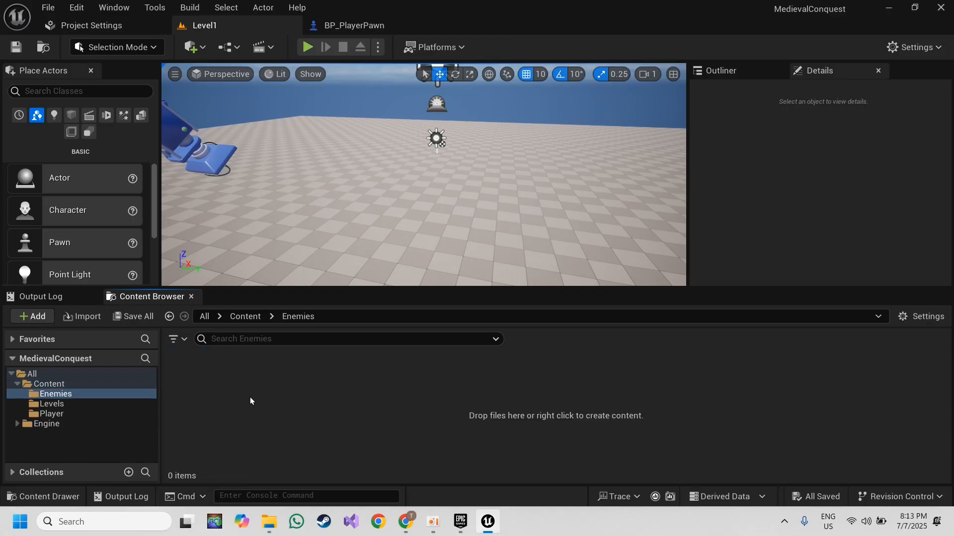
{"action": "right_click", "coordinate": [297, 407]}
{"action": "left_click", "coordinate": [365, 241]}
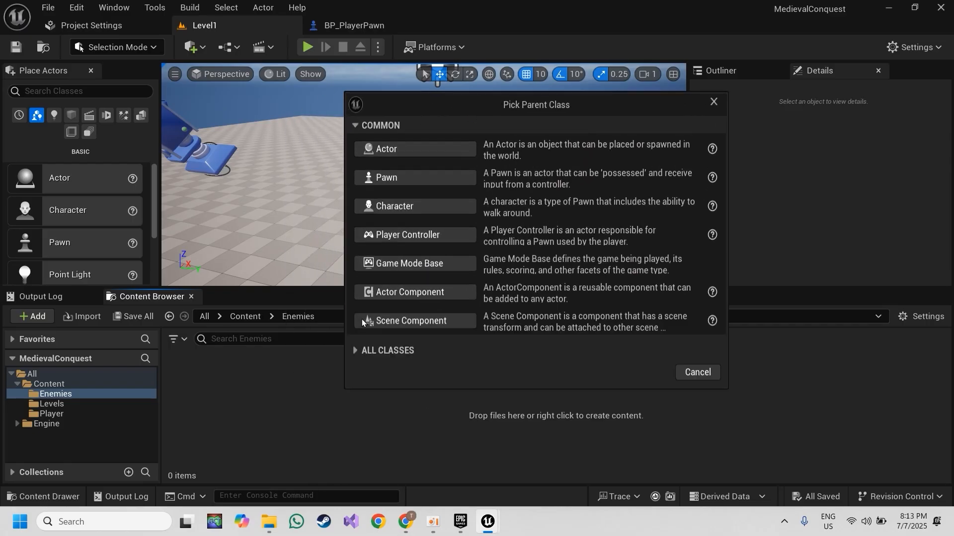
{"action": "left_click", "coordinate": [362, 318]}
{"action": "type", "text": "paper"}
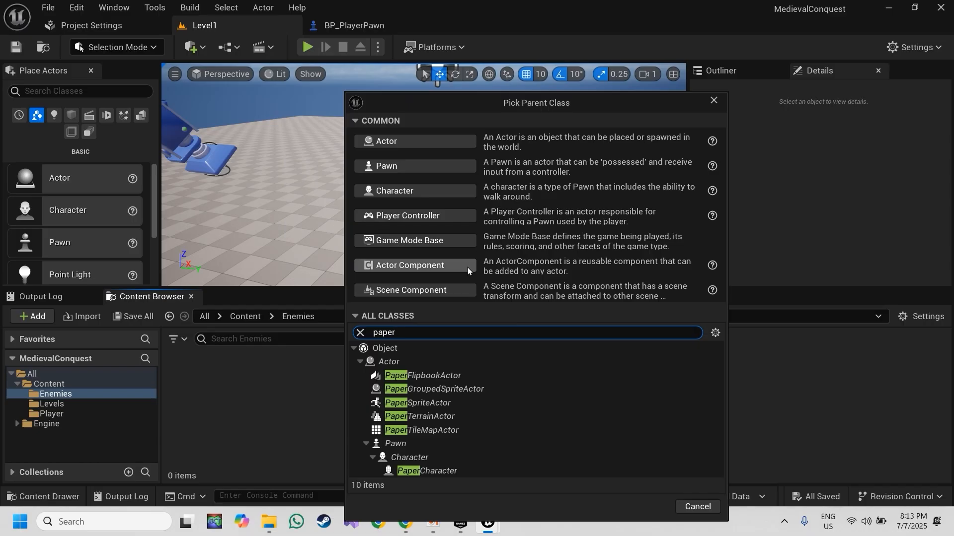
{"action": "left_click", "coordinate": [448, 472]}
{"action": "left_click", "coordinate": [640, 508]}
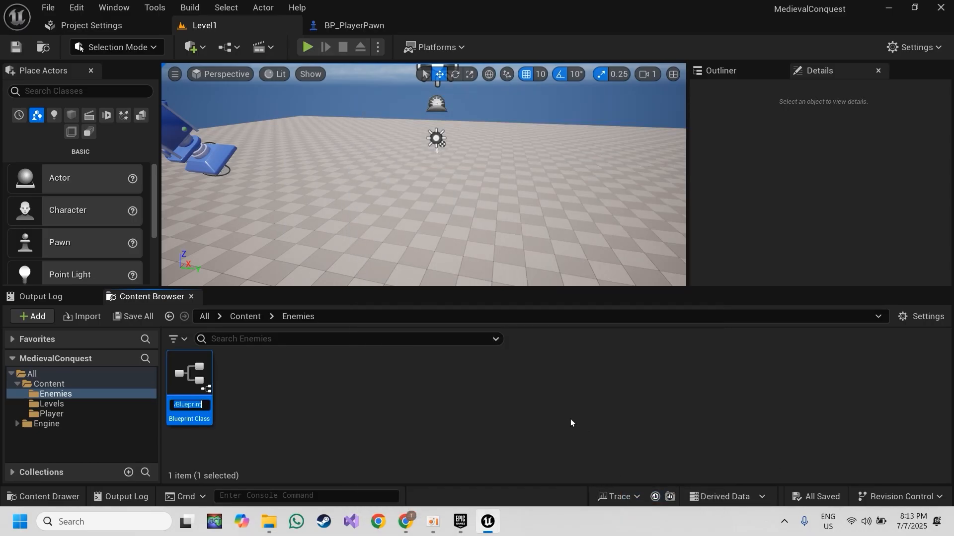
{"action": "type", "text": "BP_Enemy"}
{"action": "key", "text": "Return"}
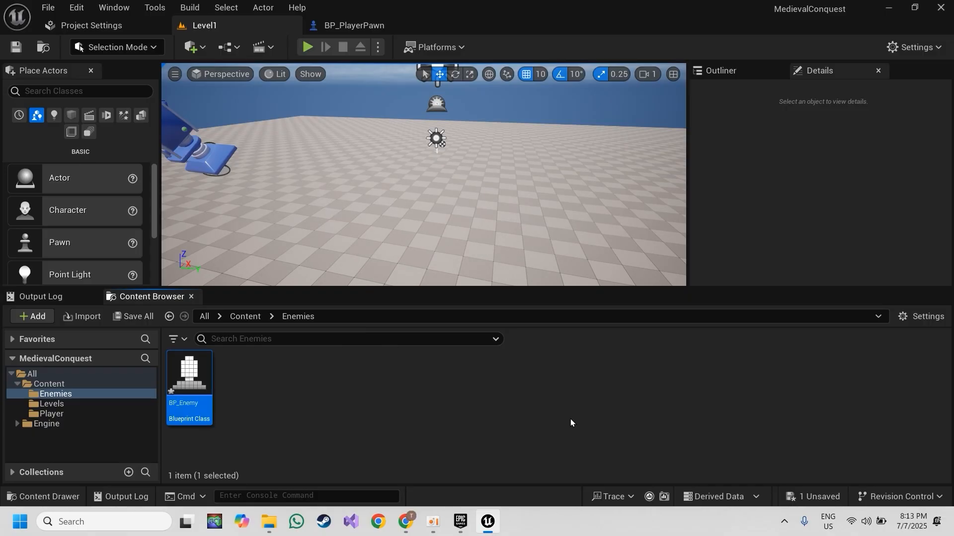
Step: Open the BP_Enemy Blueprint, and compile and save it
{"action": "double_click", "coordinate": [189, 375]}
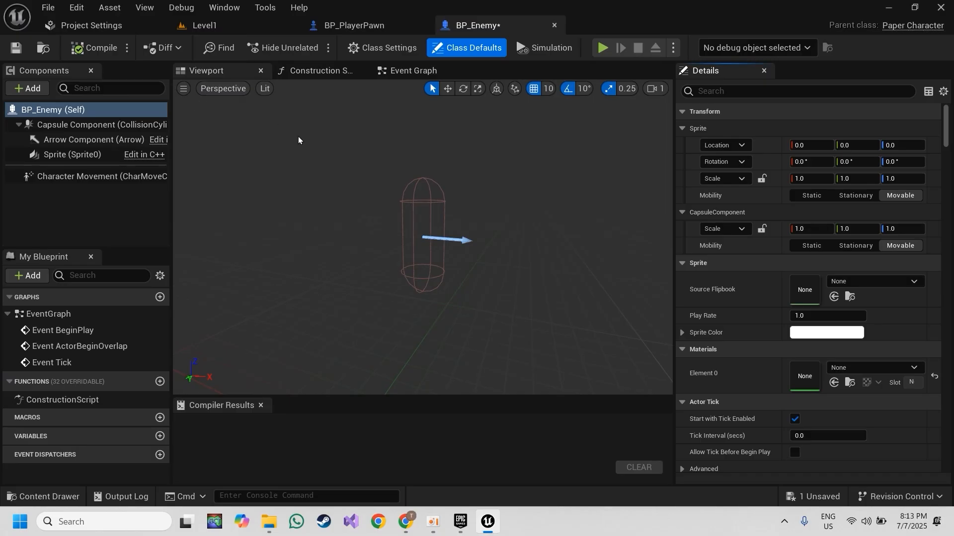
{"action": "left_click", "coordinate": [97, 49]}
{"action": "key", "text": "ctrl+s"}
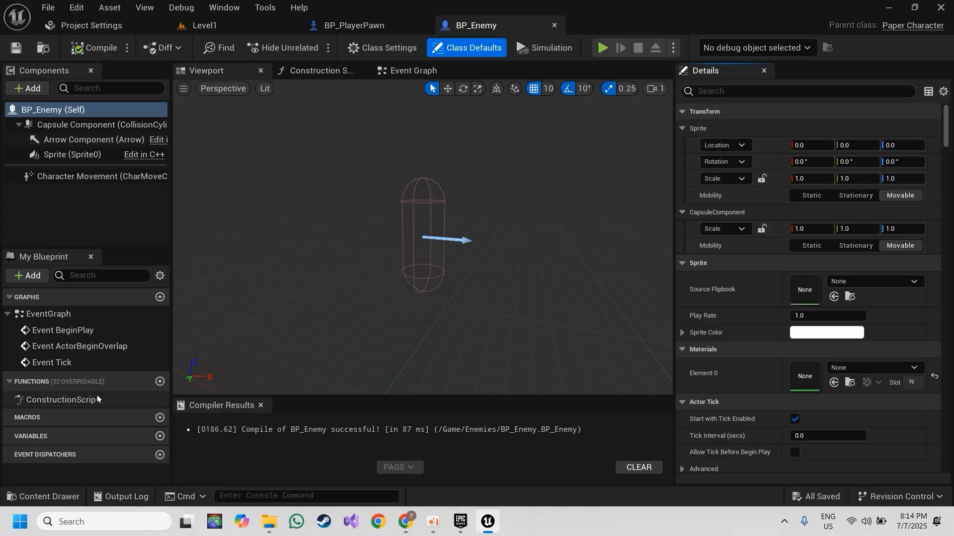
Step: Add a Float variable named HP to BP_Enemy with its Event Graph open
{"action": "left_click", "coordinate": [379, 72]}
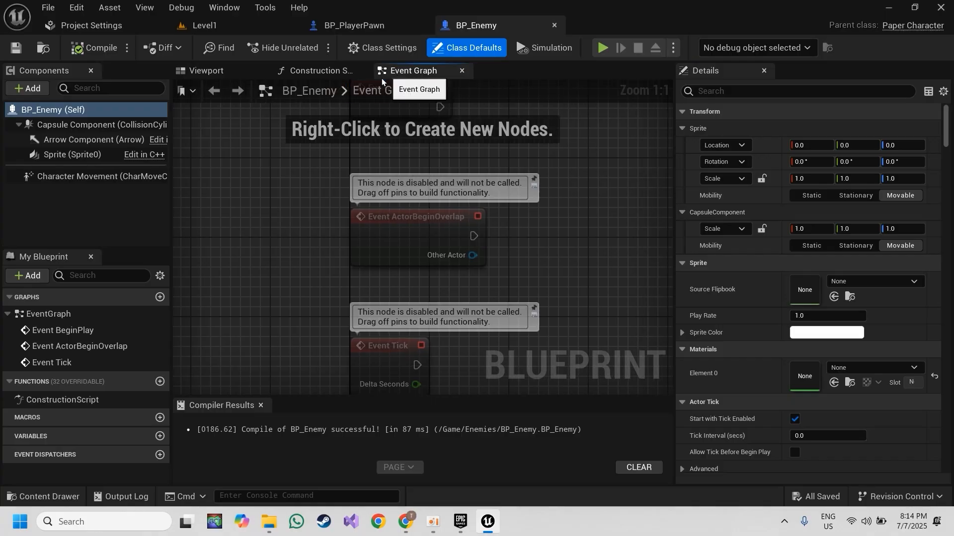
{"action": "left_click", "coordinate": [160, 437]}
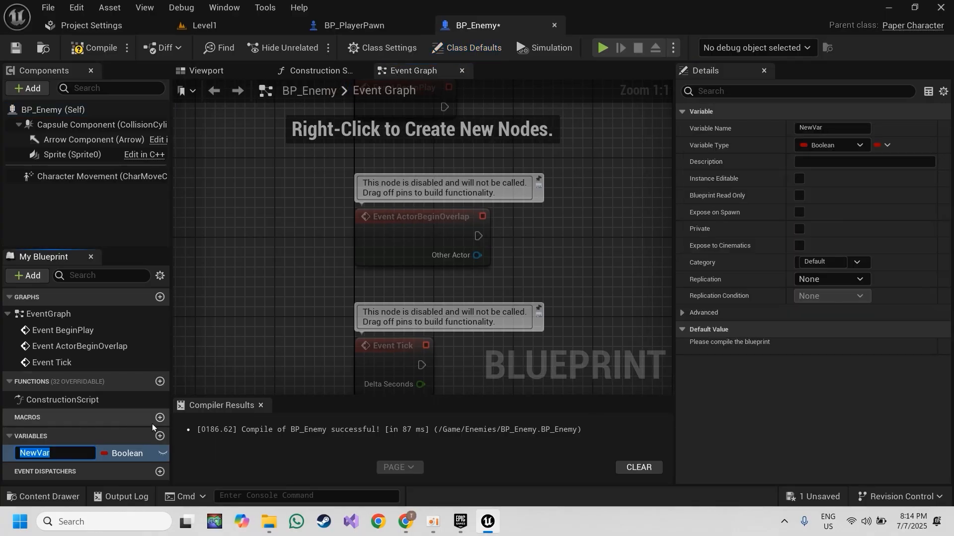
{"action": "type", "text": "HO"}
{"action": "key", "text": "BackSpace"}
{"action": "type", "text": "P"}
{"action": "key", "text": "Return"}
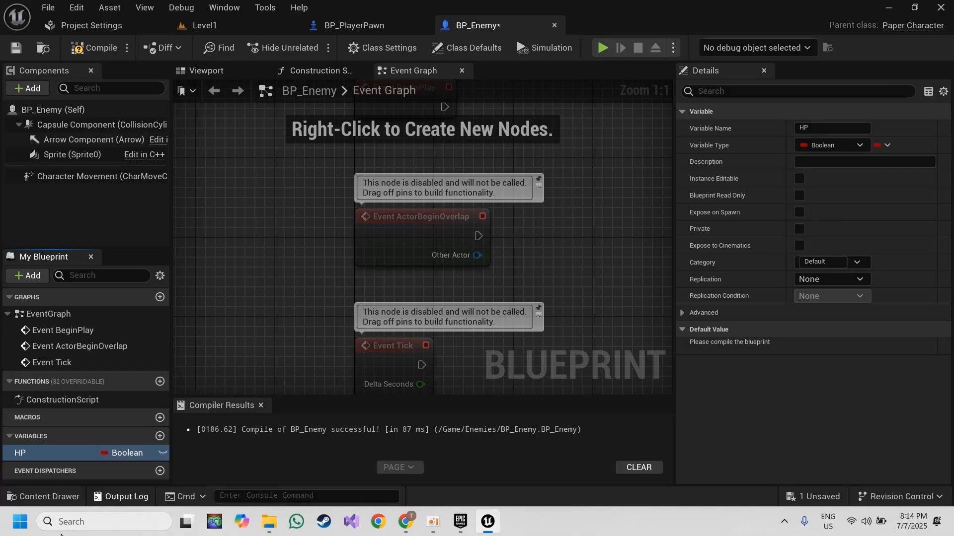
{"action": "left_click", "coordinate": [127, 452]}
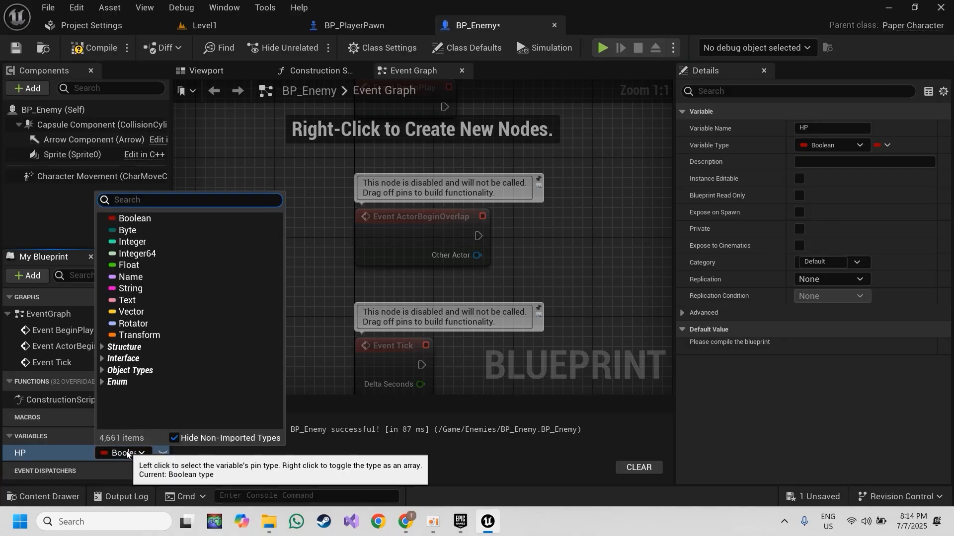
{"action": "left_click", "coordinate": [134, 265]}
Step: Add an Integer variable named MoneyDrop to BP_Enemy and compile the Blueprint
{"action": "left_click", "coordinate": [160, 436]}
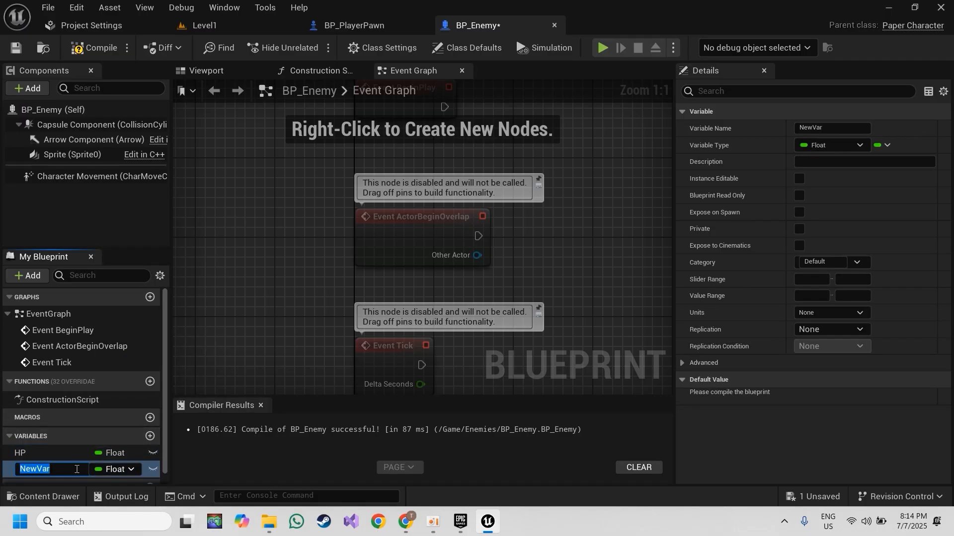
{"action": "type", "text": "MoneyDrop"}
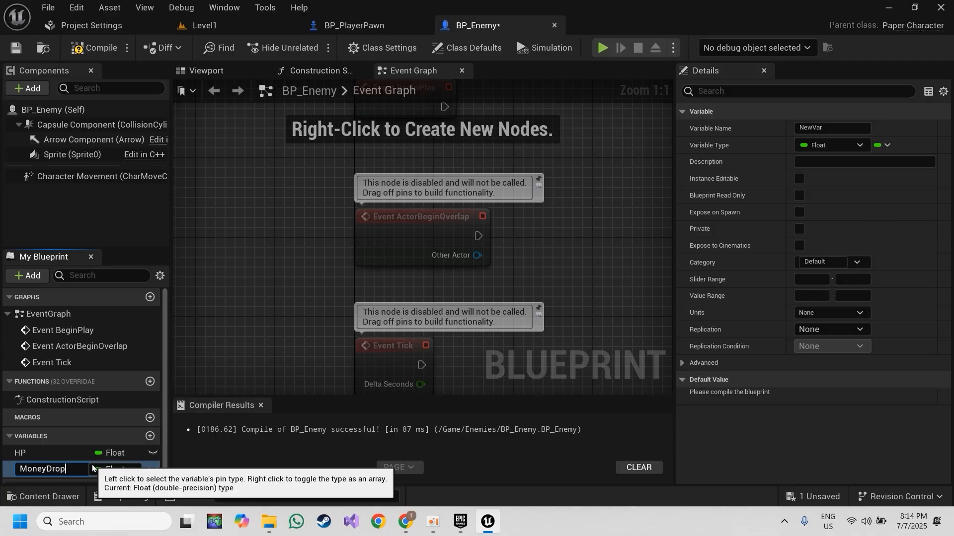
{"action": "key", "text": "Return"}
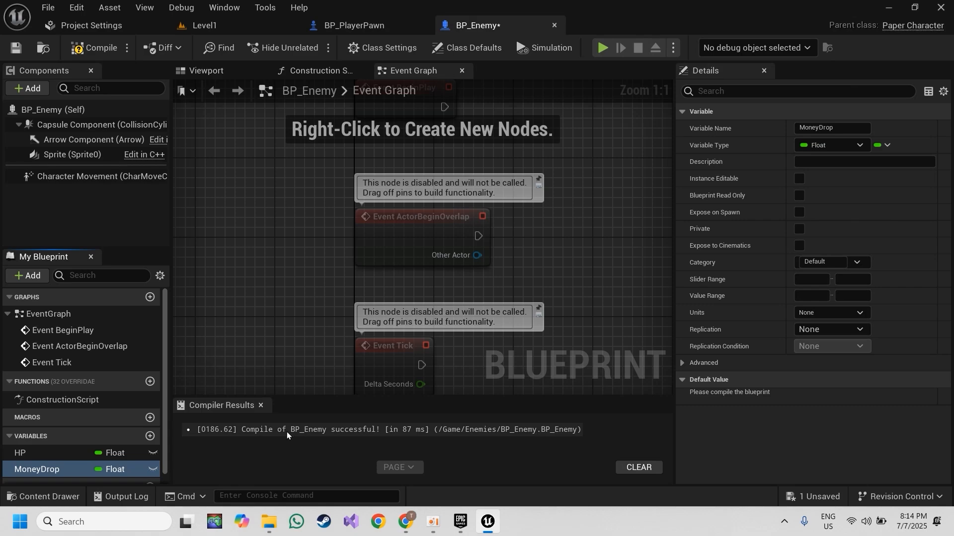
{"action": "left_click", "coordinate": [123, 470]}
{"action": "left_click", "coordinate": [142, 259]}
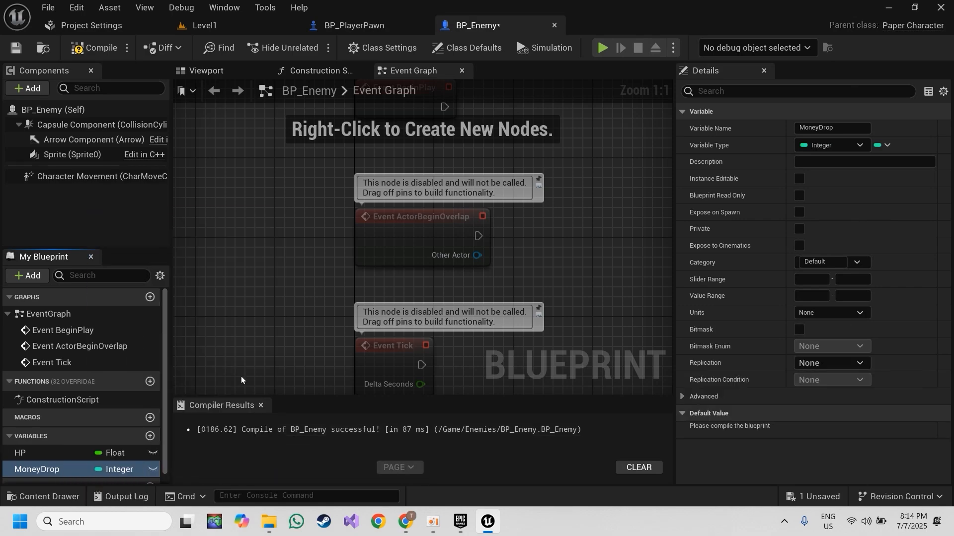
{"action": "left_click", "coordinate": [98, 48]}
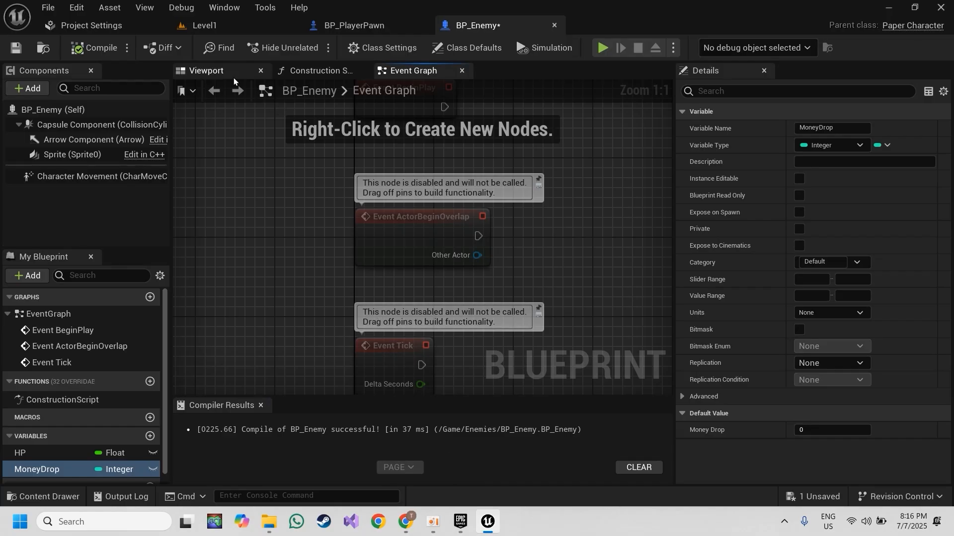
Step: Search the project's plugins for "paper" to check whether Paper2D is enabled
{"action": "left_click", "coordinate": [208, 71]}
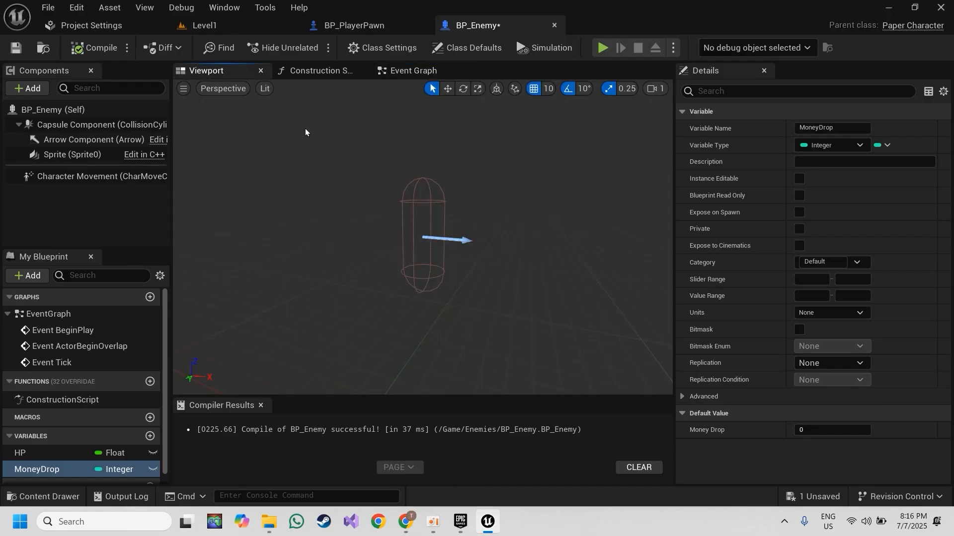
{"action": "left_click", "coordinate": [248, 28]}
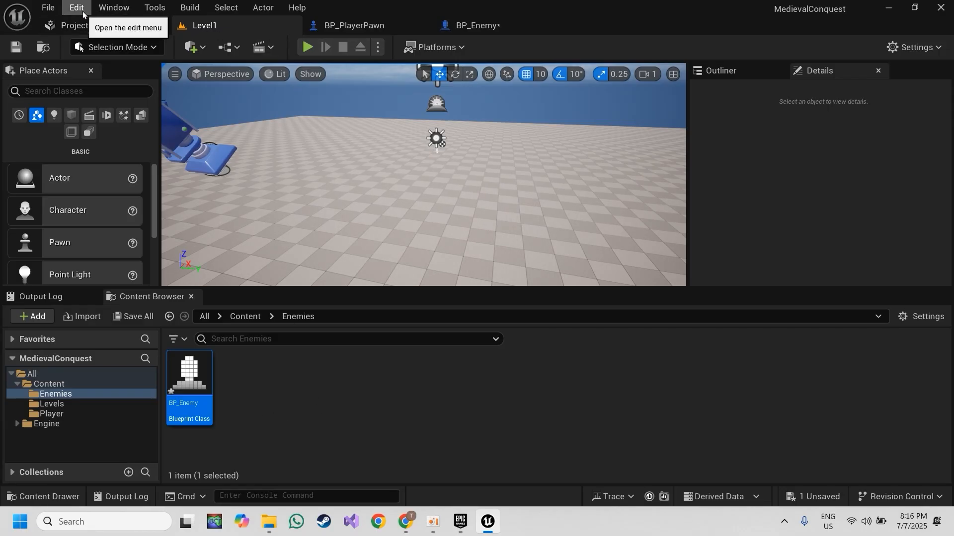
{"action": "left_click", "coordinate": [69, 9]}
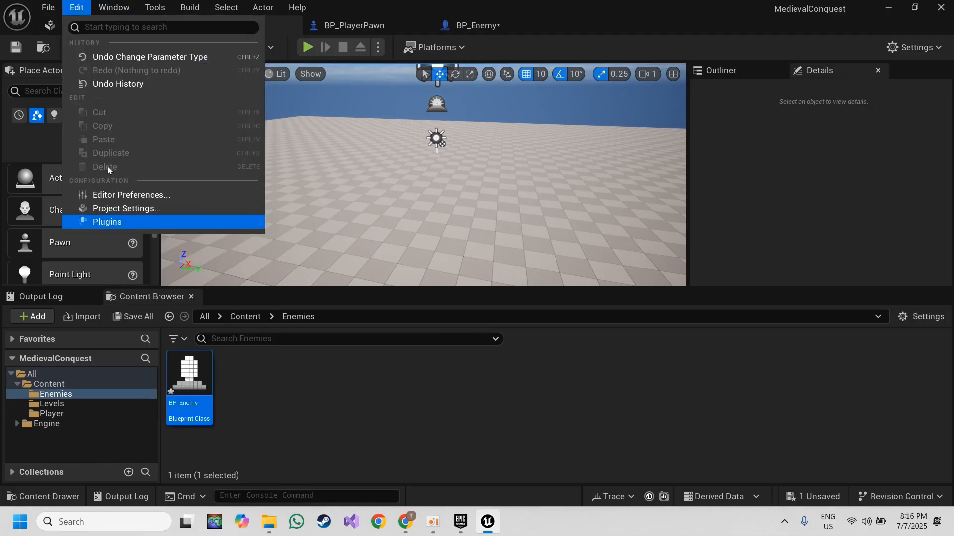
{"action": "left_click", "coordinate": [109, 223]}
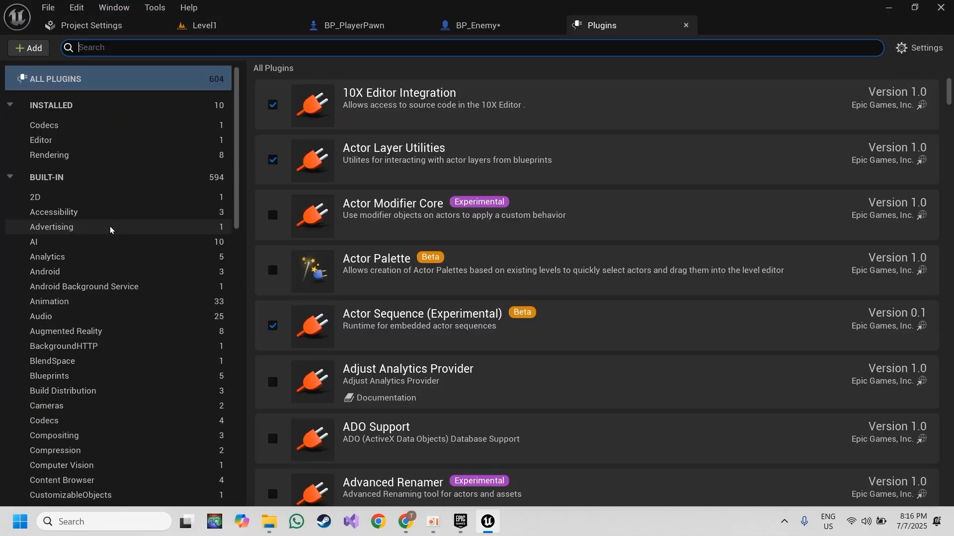
{"action": "type", "text": "pa"}
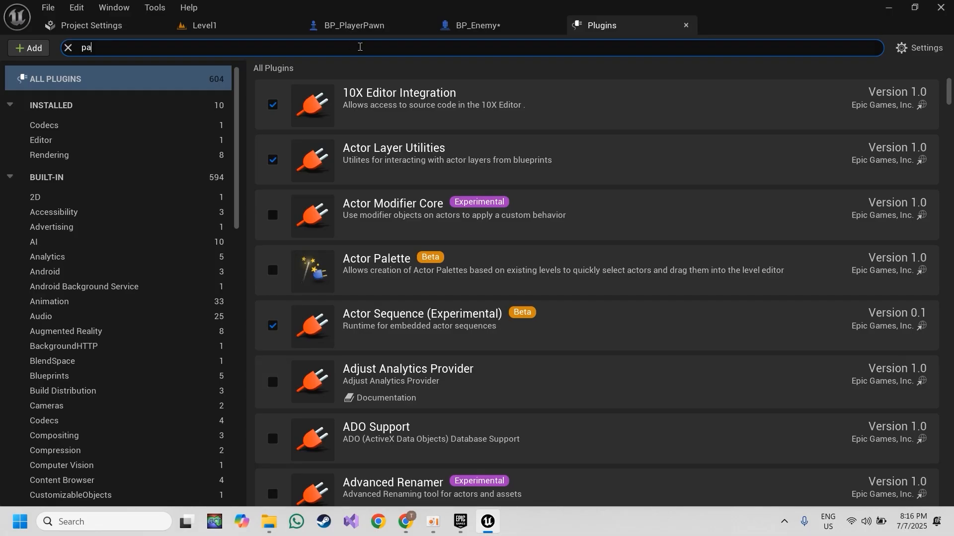
{"action": "type", "text": "per"}
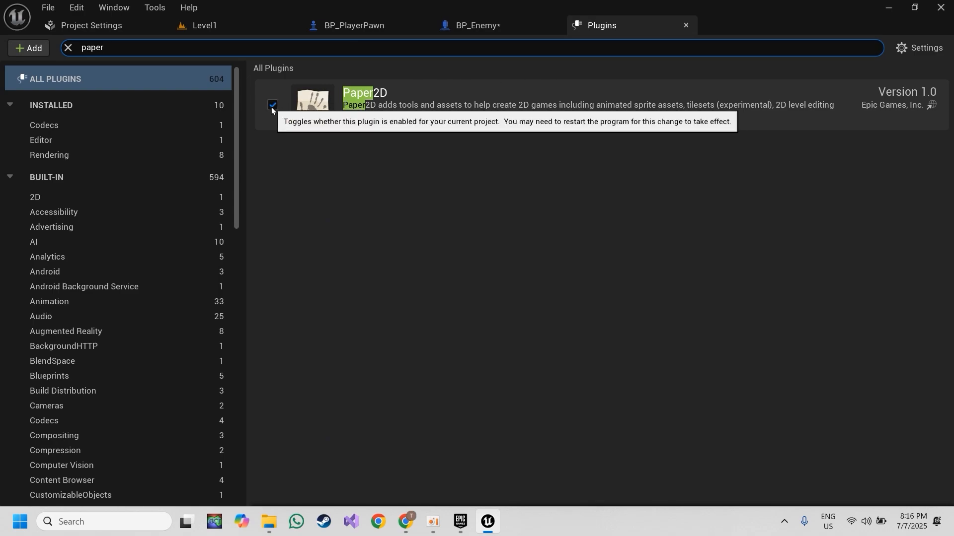
Step: Close the plugin browser and return to the BP_Enemy Blueprint
{"action": "left_click", "coordinate": [687, 26]}
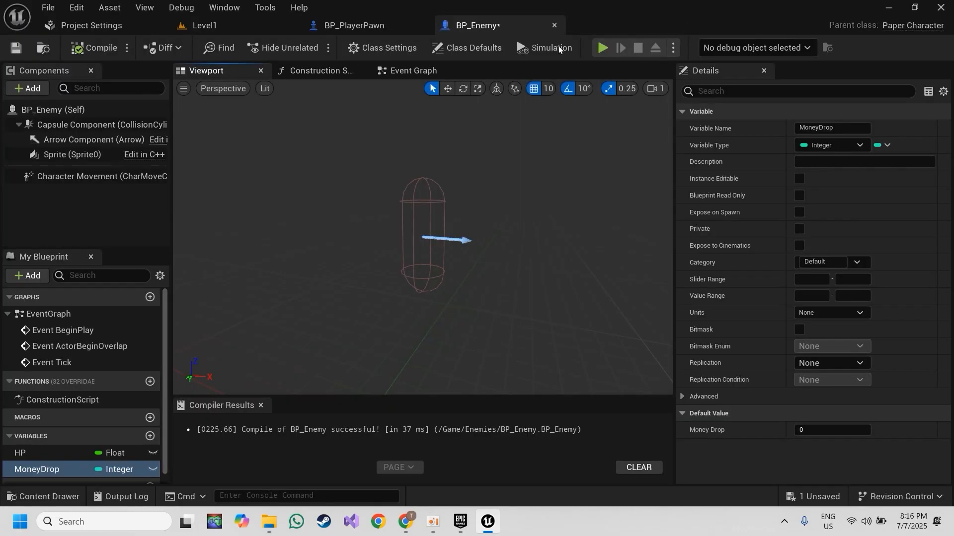
{"action": "left_click", "coordinate": [370, 26]}
{"action": "left_click", "coordinate": [472, 26]}
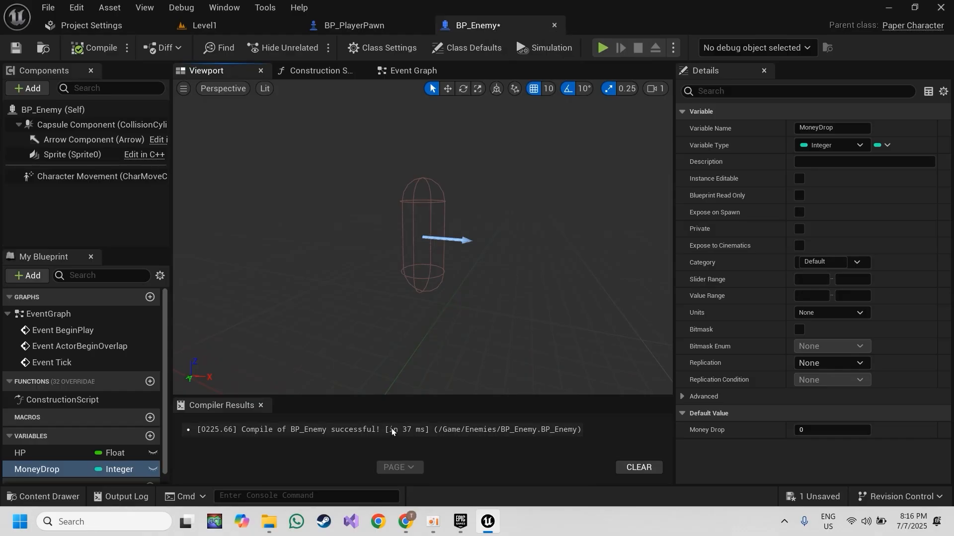
Step: Switch to Google Drive in Chrome, open the Medieval Conquest folder and download it
{"action": "mouse_move", "coordinate": [407, 531]}
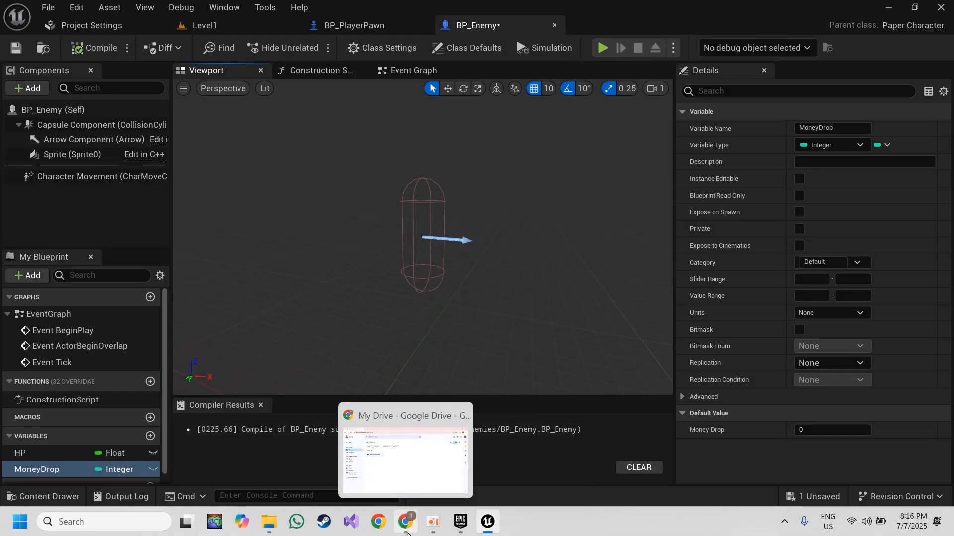
{"action": "left_click", "coordinate": [407, 532]}
{"action": "double_click", "coordinate": [237, 217]}
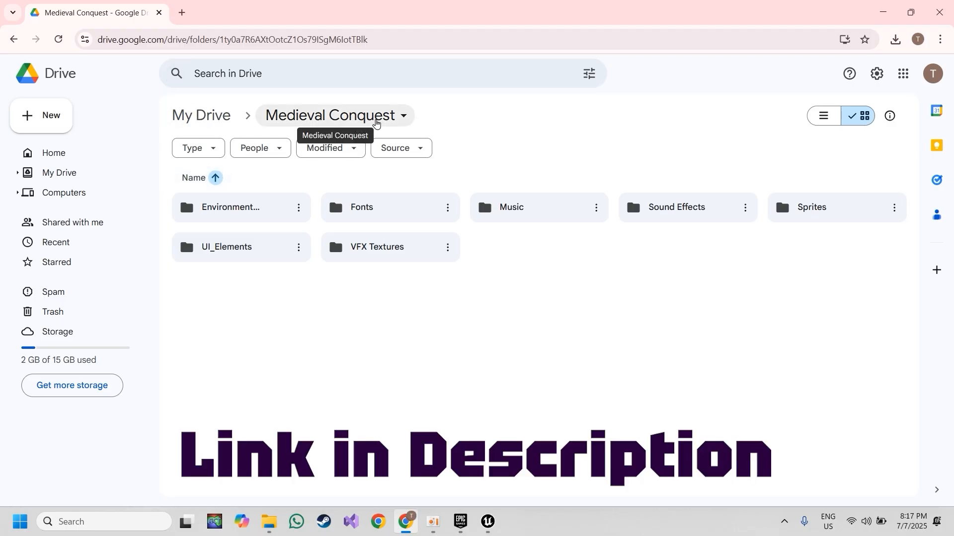
{"action": "left_click", "coordinate": [376, 123]}
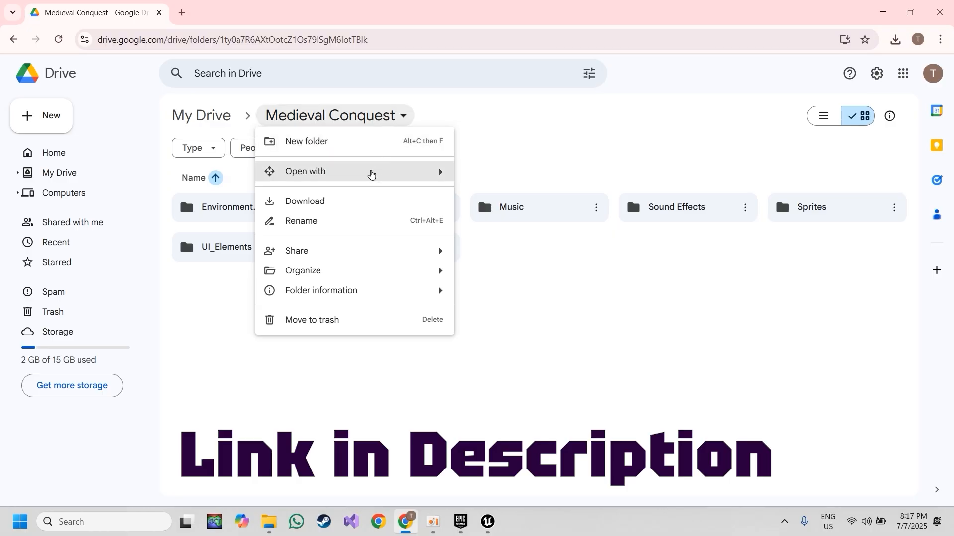
{"action": "left_click", "coordinate": [362, 202]}
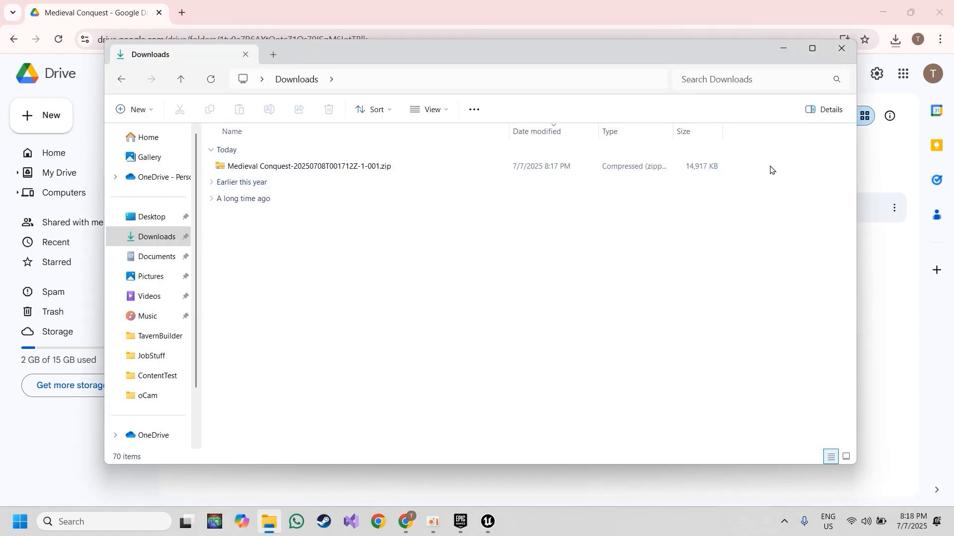
Step: Extract the downloaded Medieval Conquest zip into the suggested folder in Downloads
{"action": "right_click", "coordinate": [657, 171]}
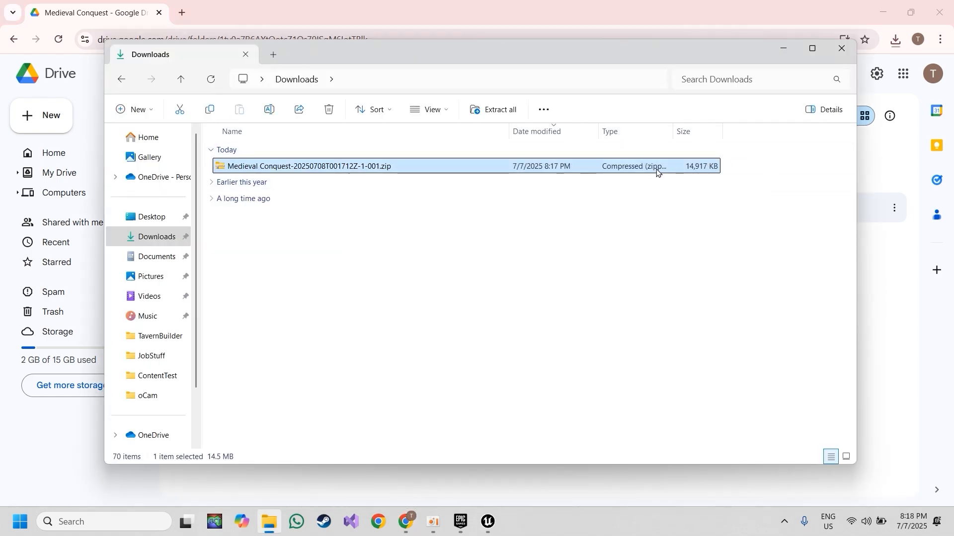
{"action": "left_click", "coordinate": [717, 282]}
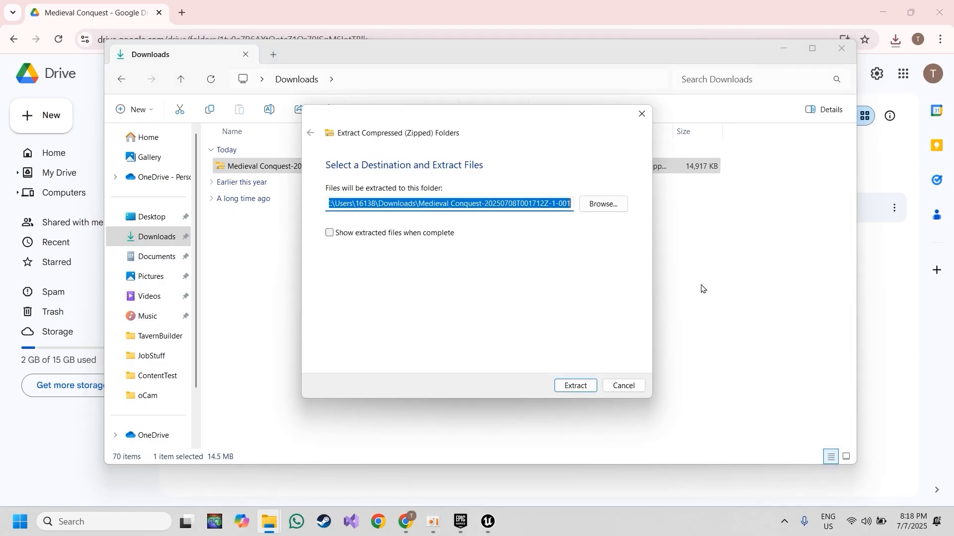
{"action": "left_click", "coordinate": [585, 387]}
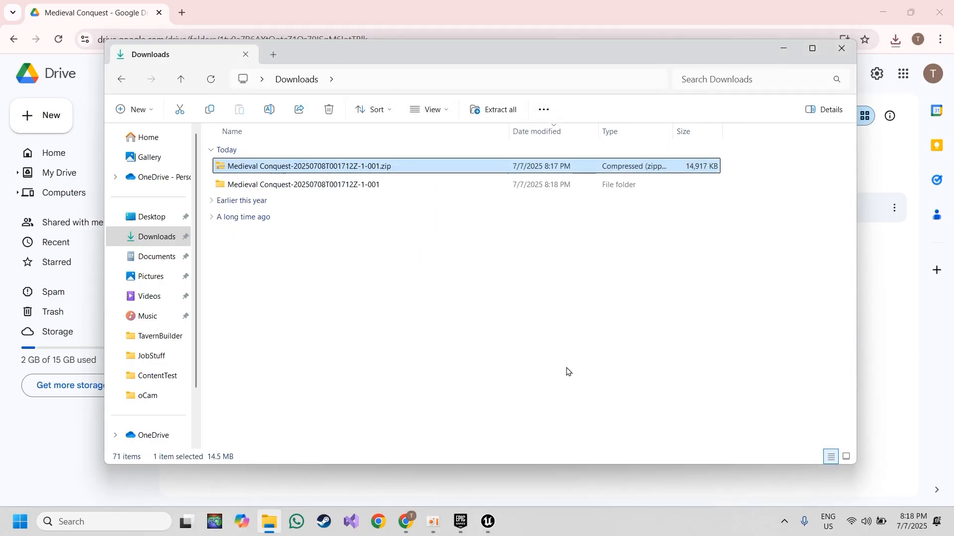
Step: Open the extracted Medieval Conquest folder's Sprites > Enemies subfolder and select all the goblin and orc PNG files
{"action": "double_click", "coordinate": [311, 189]}
{"action": "double_click", "coordinate": [305, 171]}
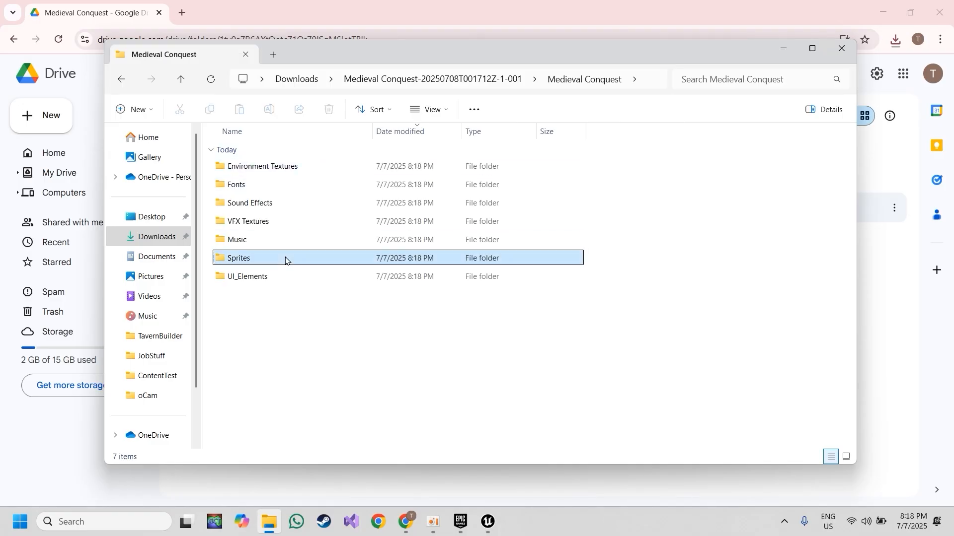
{"action": "double_click", "coordinate": [287, 258]}
{"action": "double_click", "coordinate": [274, 203]}
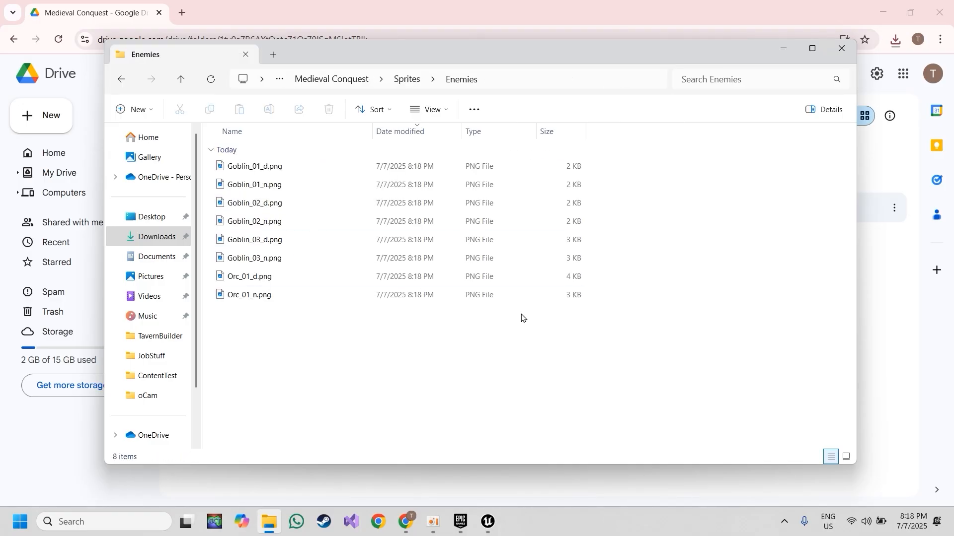
{"action": "left_click_drag", "start_coordinate": [629, 352], "coordinate": [407, 119]}
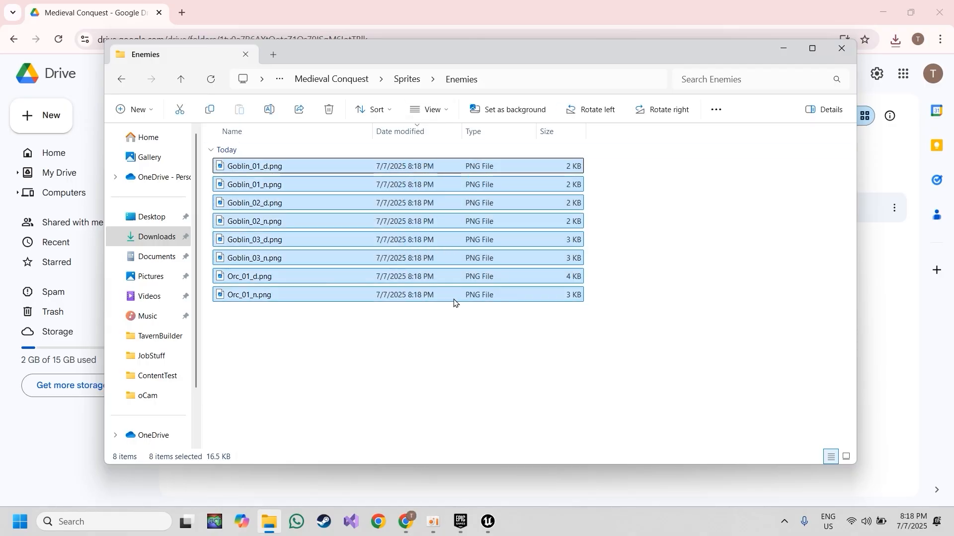
Step: Switch back to Unreal Engine and create a folder named Assets in Content from the Level1 editor
{"action": "left_click", "coordinate": [489, 524]}
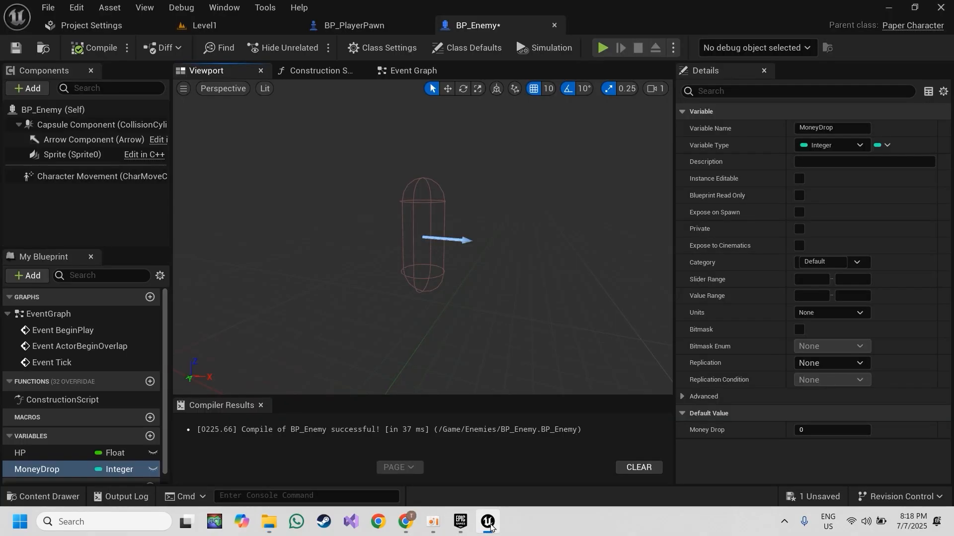
{"action": "left_click", "coordinate": [231, 27]}
{"action": "key", "text": "ctrl+space"}
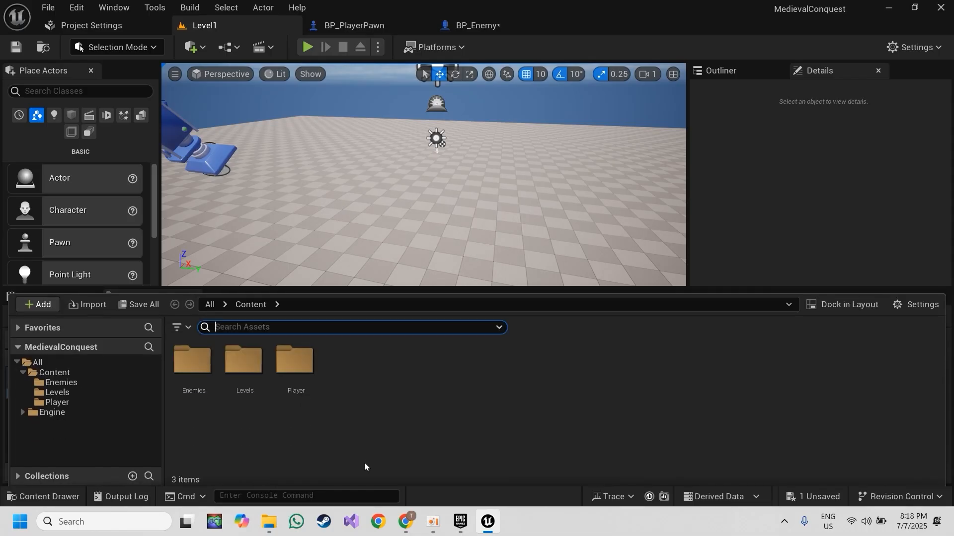
{"action": "right_click", "coordinate": [395, 366]}
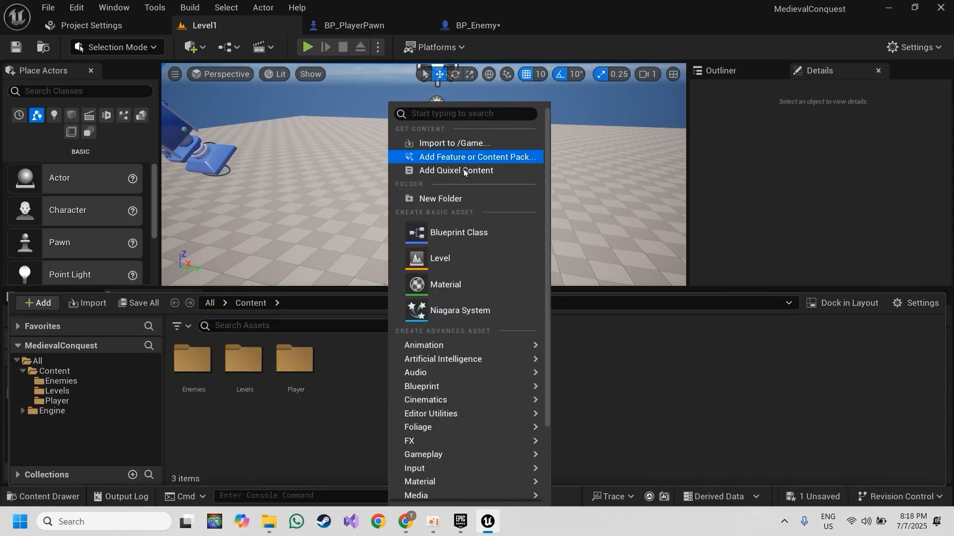
{"action": "left_click", "coordinate": [462, 199]}
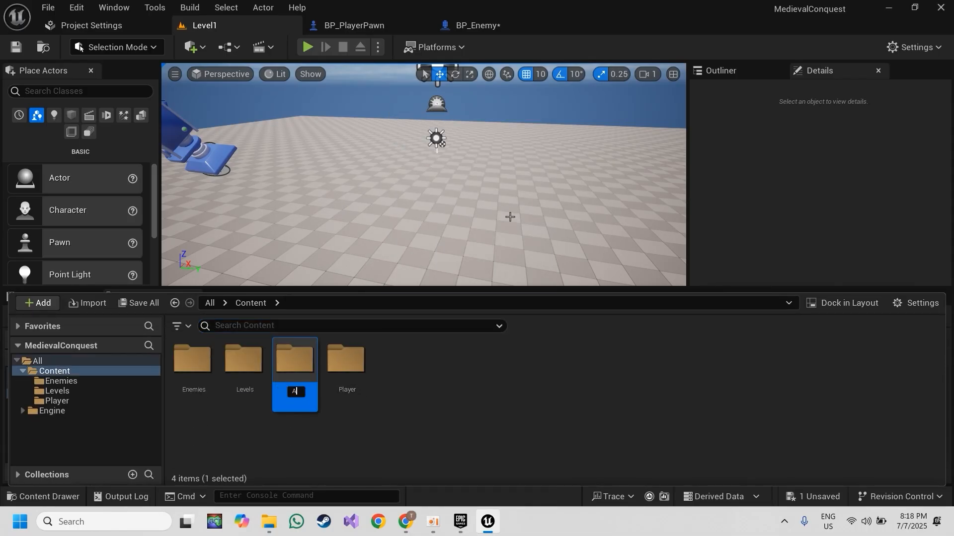
{"action": "key", "text": "Return"}
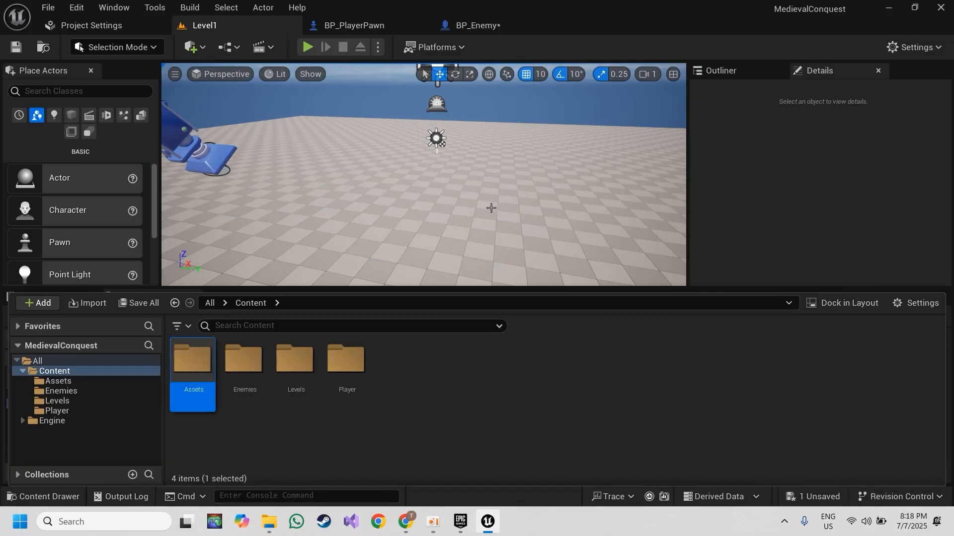
Step: Create a folder named Sprites inside Assets and open it
{"action": "double_click", "coordinate": [186, 379]}
{"action": "right_click", "coordinate": [205, 380]}
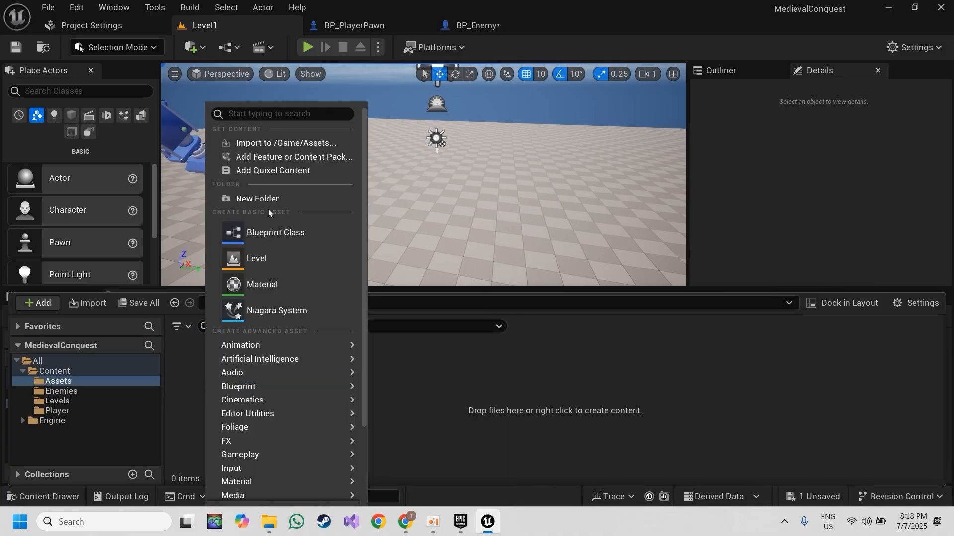
{"action": "left_click", "coordinate": [268, 199]}
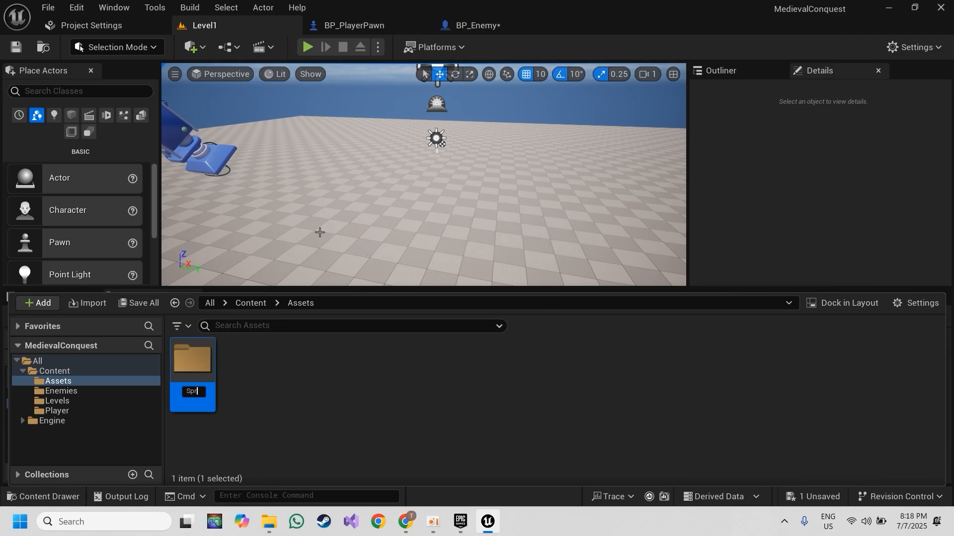
{"action": "double_click", "coordinate": [203, 348]}
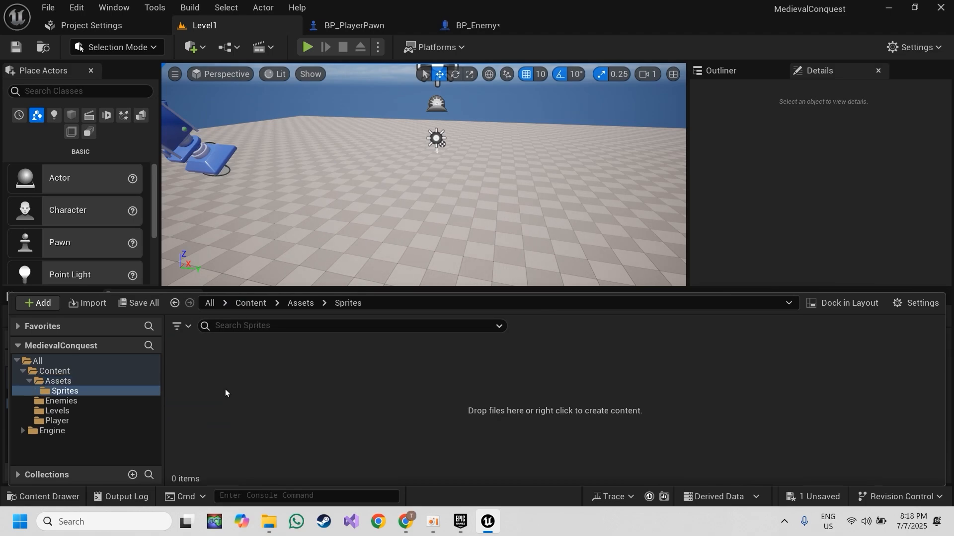
Step: Import the selected goblin and orc PNG files from File Explorer into the Sprites folder
{"action": "left_click", "coordinate": [272, 531]}
{"action": "left_click_drag", "start_coordinate": [518, 59], "coordinate": [799, 79]}
{"action": "left_click_drag", "start_coordinate": [656, 375], "coordinate": [246, 419]}
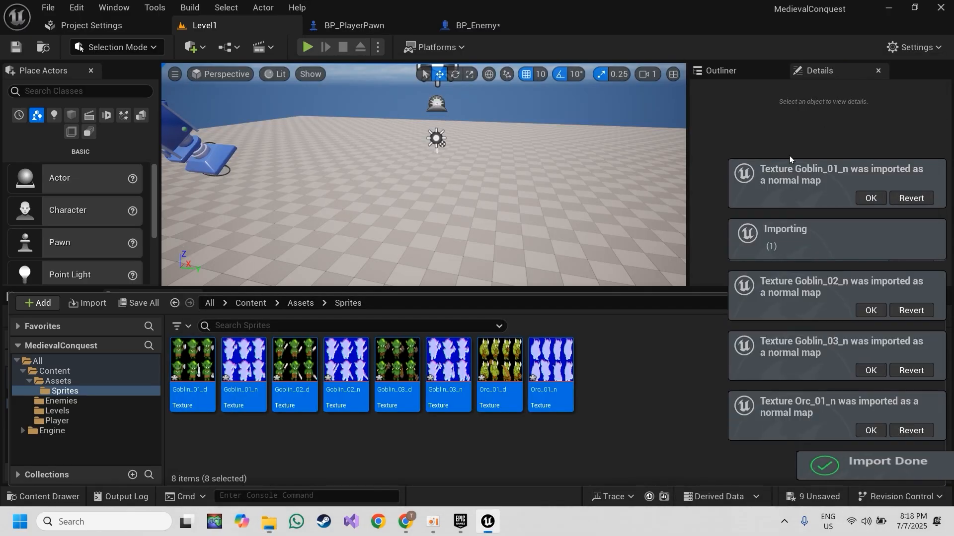
Step: Apply the Paper2D texture settings to all eight imported goblin and orc textures
{"action": "right_click", "coordinate": [499, 372]}
{"action": "left_click_drag", "start_coordinate": [186, 397], "coordinate": [242, 403]}
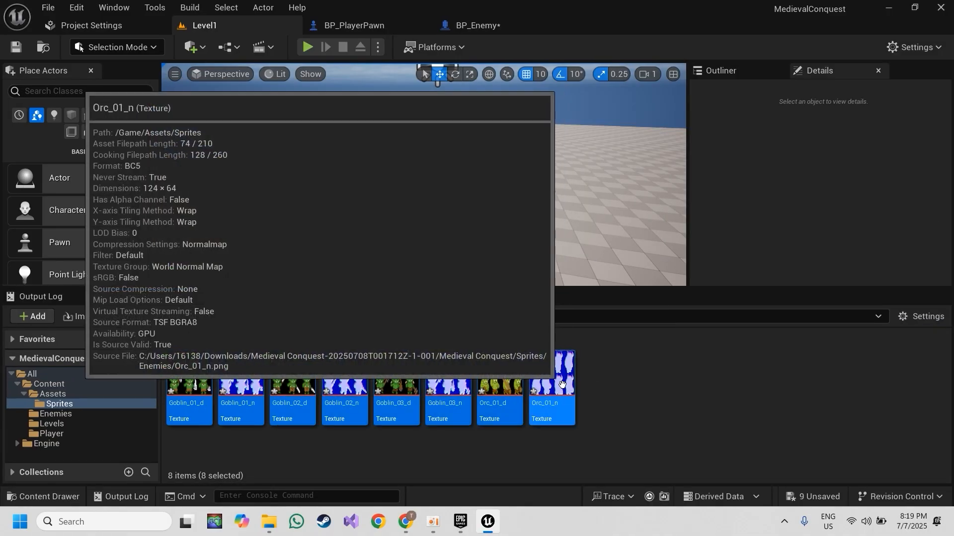
{"action": "right_click", "coordinate": [563, 386]}
{"action": "mouse_move", "coordinate": [679, 240]}
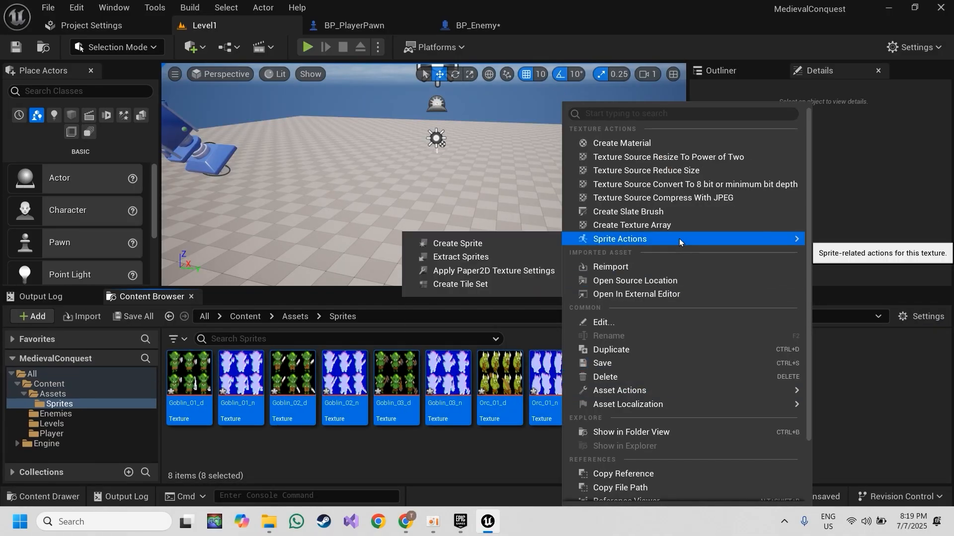
{"action": "left_click", "coordinate": [489, 270]}
{"action": "left_click", "coordinate": [747, 382]}
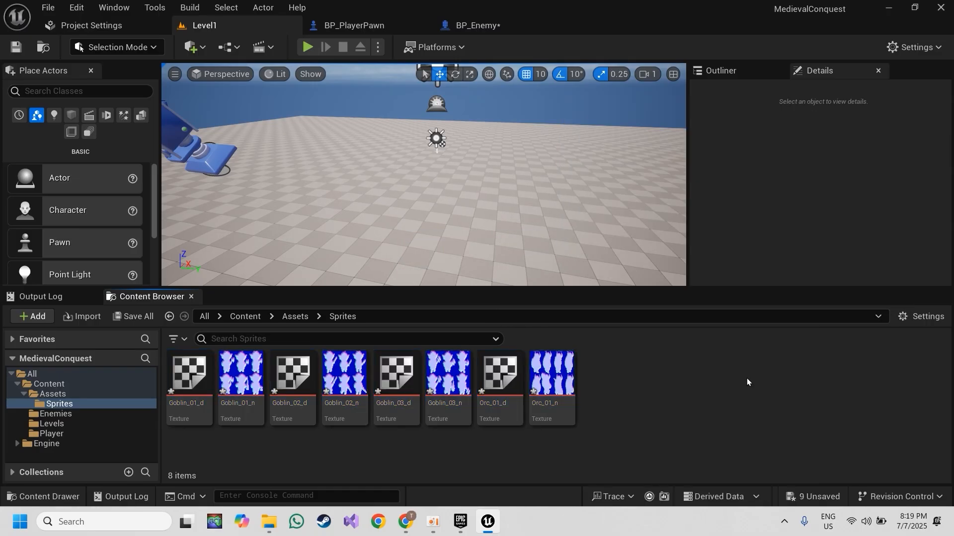
Step: Open the Orc_01_d texture to inspect its pixel sharpness, and close it
{"action": "double_click", "coordinate": [506, 422]}
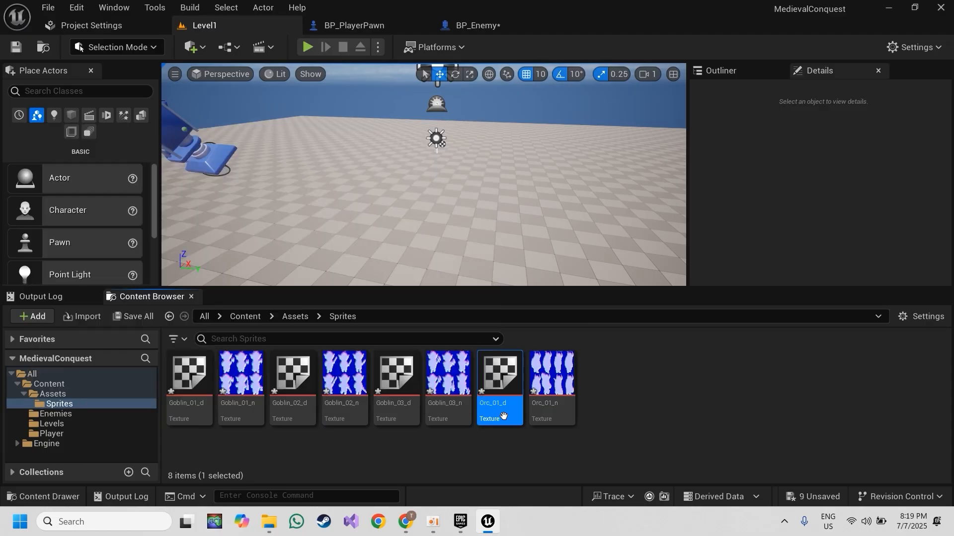
{"action": "scroll", "coordinate": [392, 305], "scroll_direction": "up", "scroll_amount": 5}
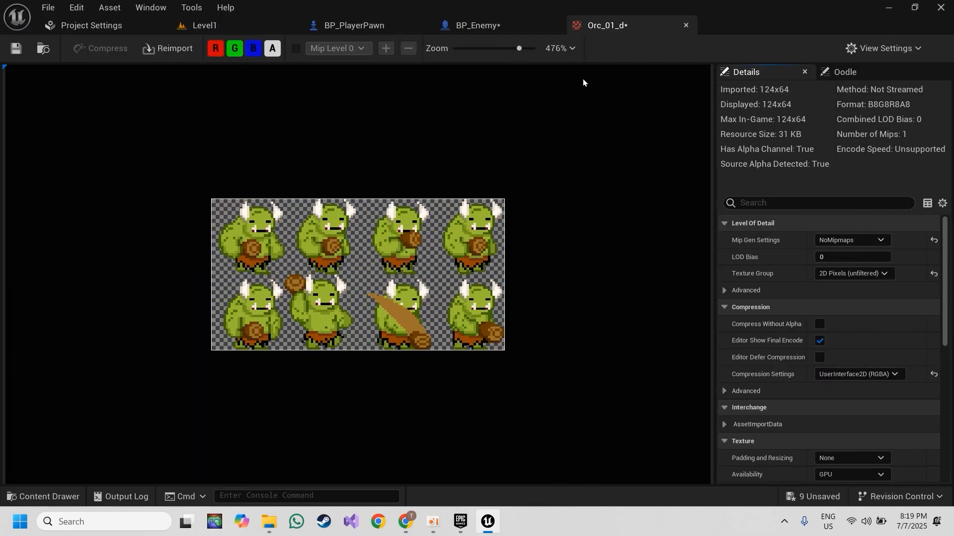
{"action": "left_click", "coordinate": [685, 24]}
Step: Open the Extract Sprites dialog for the Goblin_01_d texture in the Sprites folder
{"action": "key", "text": "ctrl+space"}
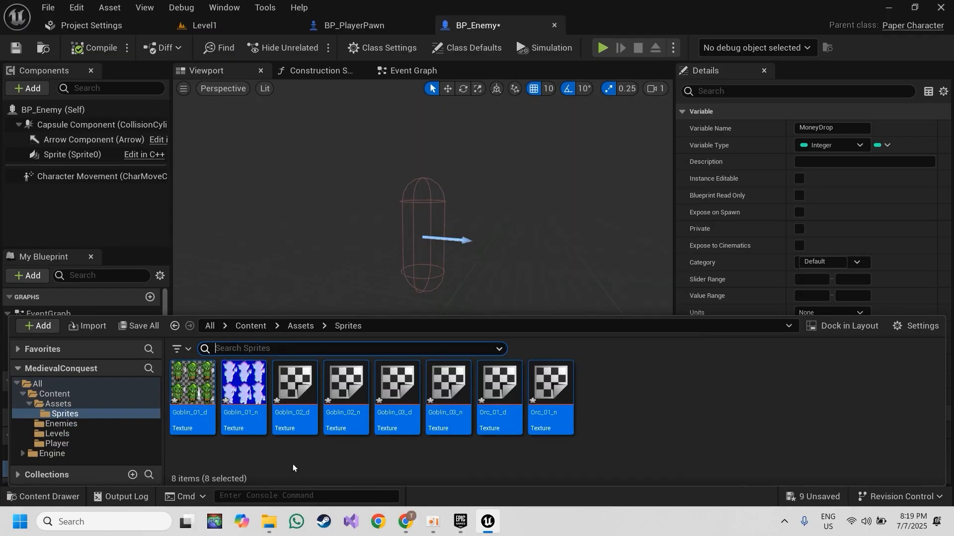
{"action": "left_click", "coordinate": [192, 390]}
{"action": "right_click", "coordinate": [193, 390]}
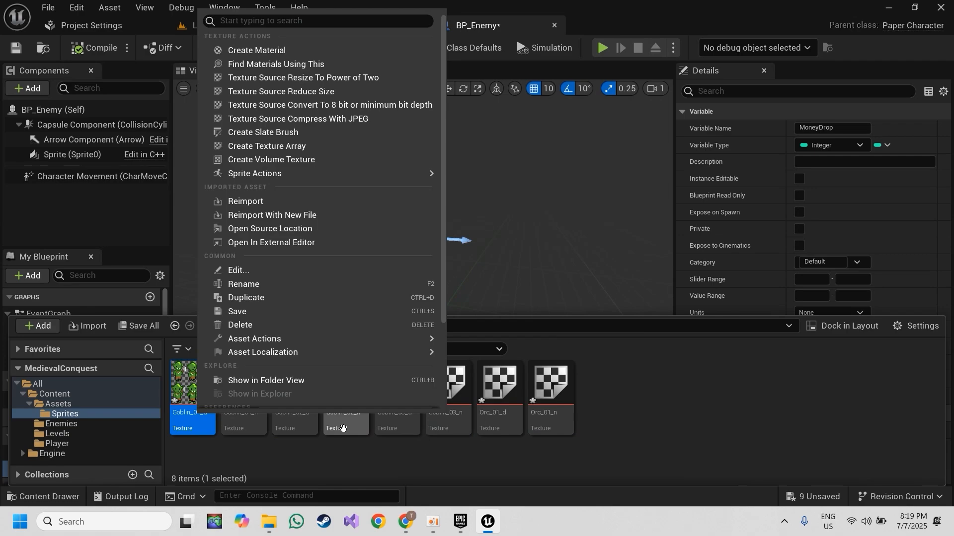
{"action": "left_click", "coordinate": [319, 456]}
{"action": "right_click", "coordinate": [203, 424]}
{"action": "mouse_move", "coordinate": [338, 183]}
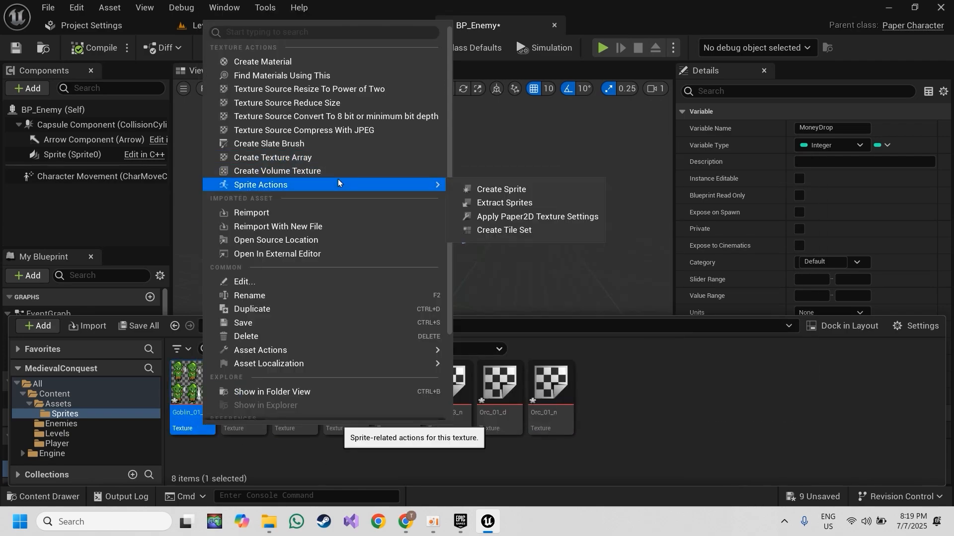
{"action": "left_click", "coordinate": [523, 201]}
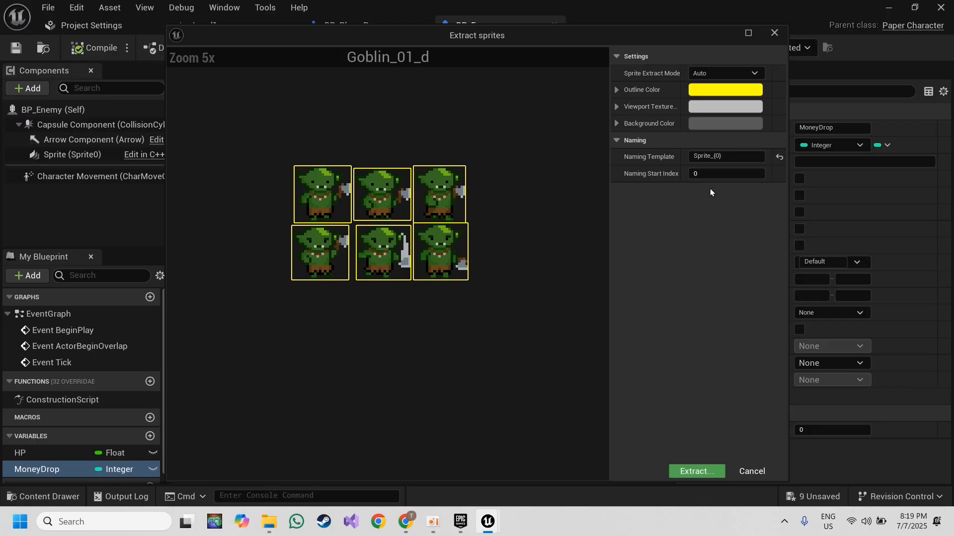
Step: Extract the Goblin_01_d sprites in Grid mode with a cell width of 24 and a cell height of 23
{"action": "left_click", "coordinate": [751, 75]}
{"action": "left_click", "coordinate": [730, 95]}
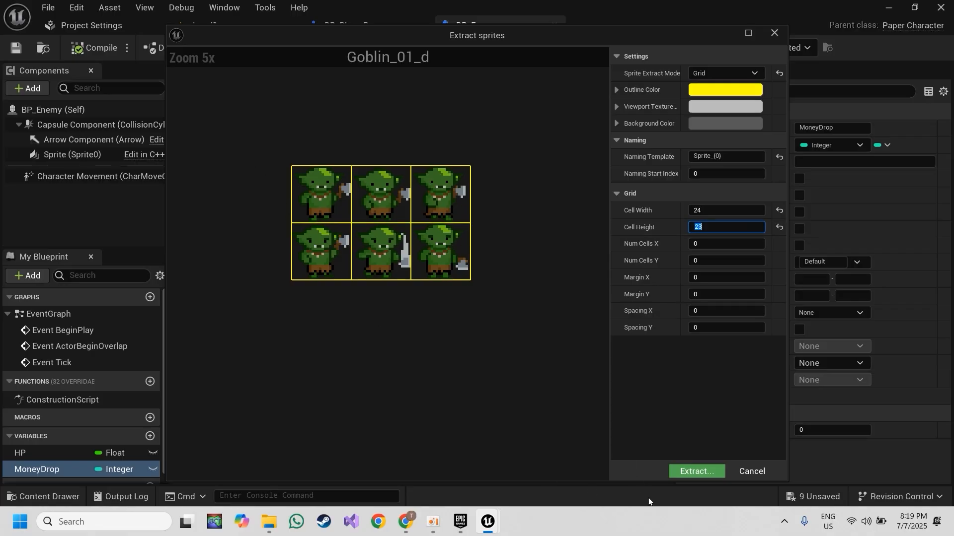
{"action": "left_click", "coordinate": [696, 472]}
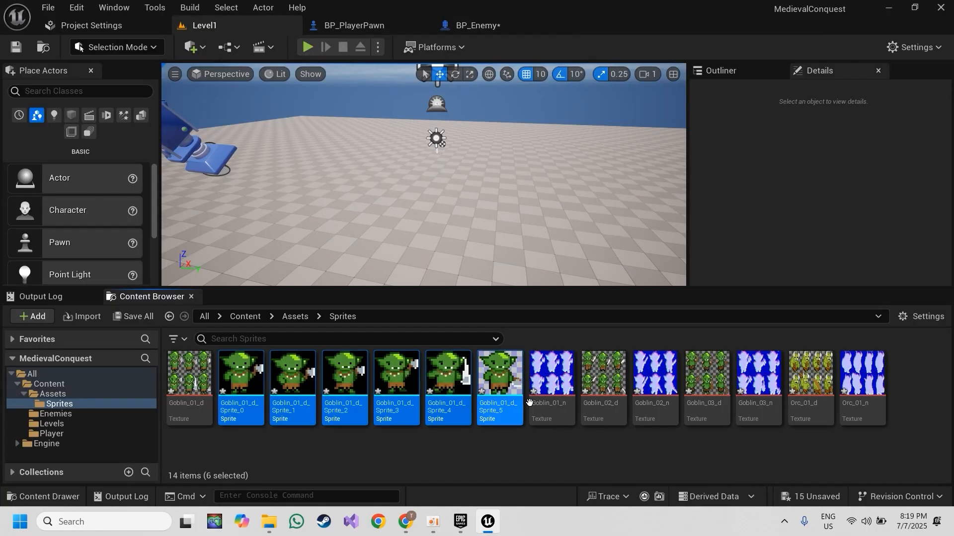
{"action": "left_click", "coordinate": [517, 454]}
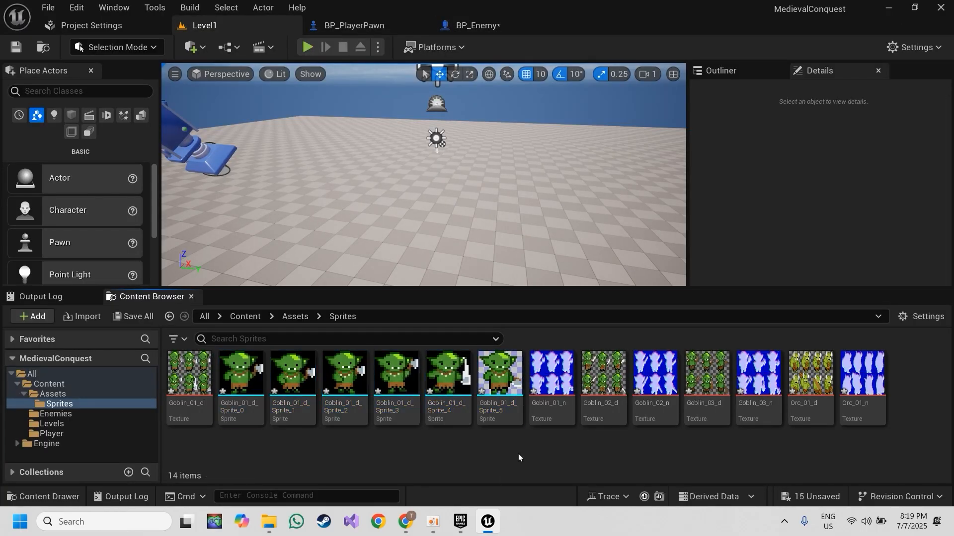
Step: Create a flipbook from the goblin sprites Goblin_01_d_Sprite_0 to Goblin_01_d_Sprite_2, keeping the default name
{"action": "left_click", "coordinate": [242, 377]}
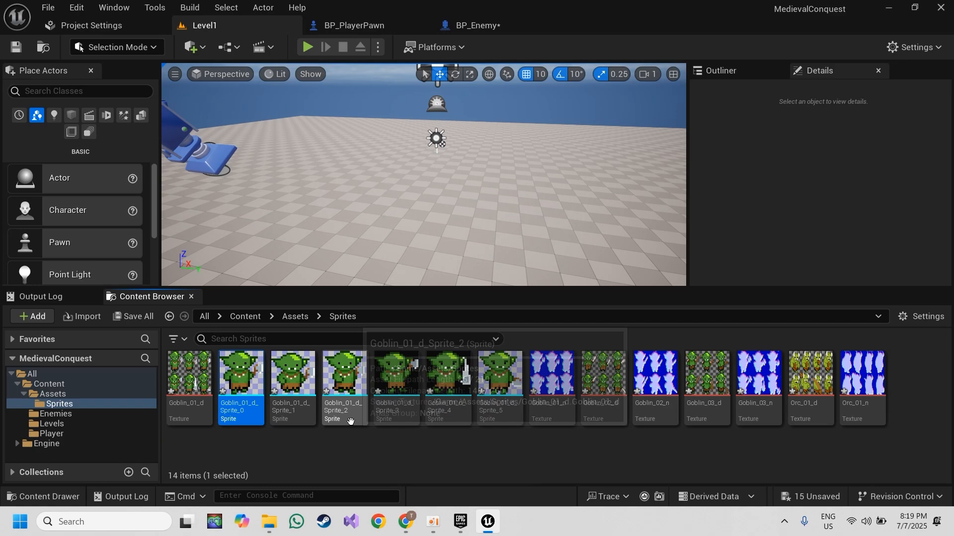
{"action": "left_click", "coordinate": [339, 420], "text": "shift"}
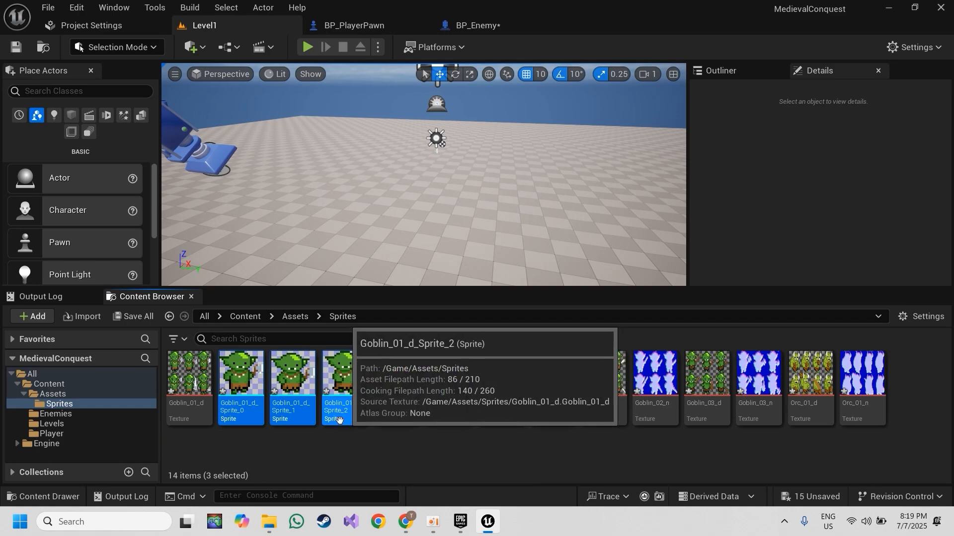
{"action": "right_click", "coordinate": [346, 375]}
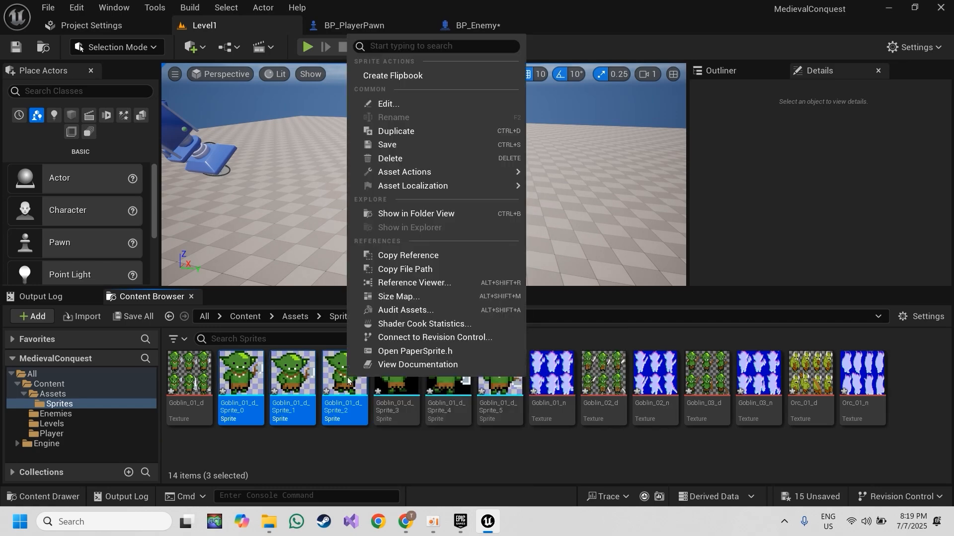
{"action": "left_click", "coordinate": [476, 74]}
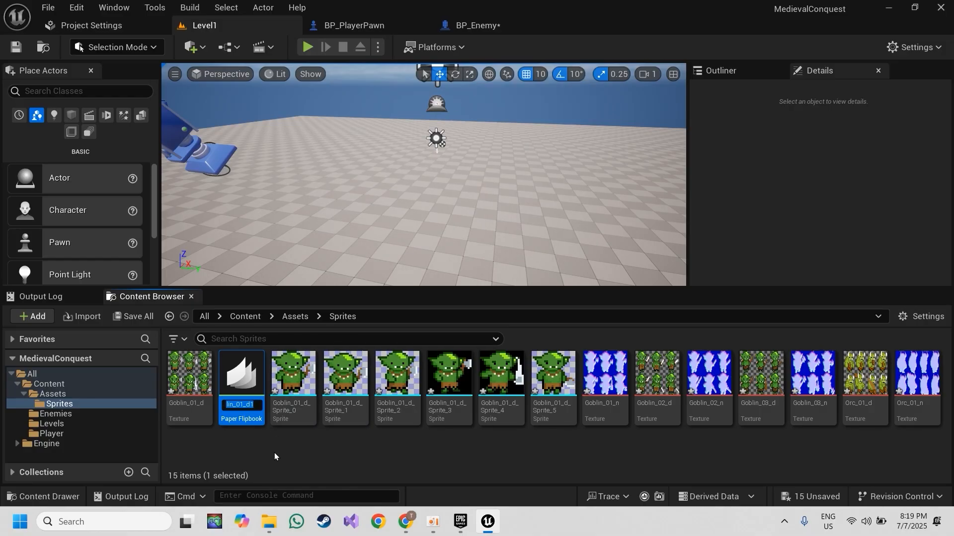
{"action": "key", "text": "Return"}
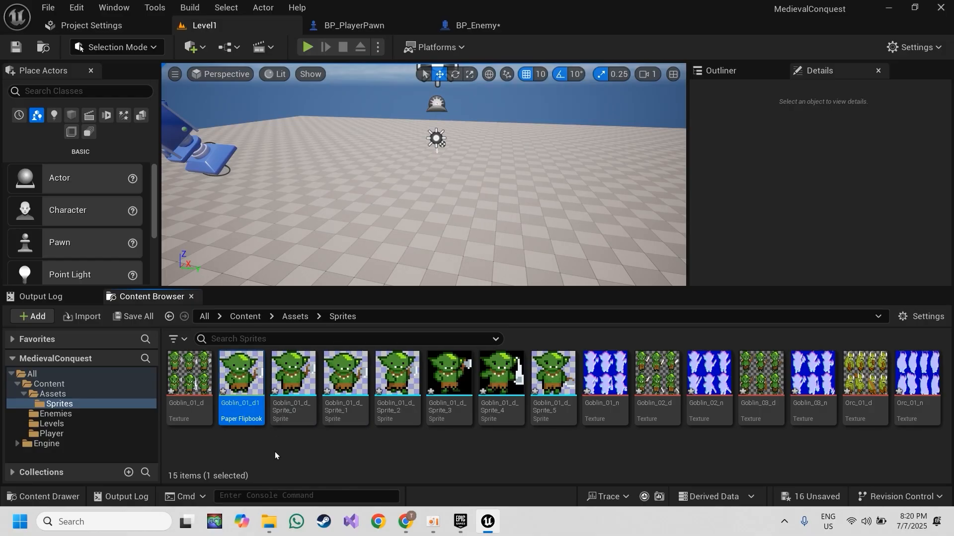
Step: Open the new goblin flipbook, set its Frames Per Second to 8, and save it
{"action": "double_click", "coordinate": [254, 416]}
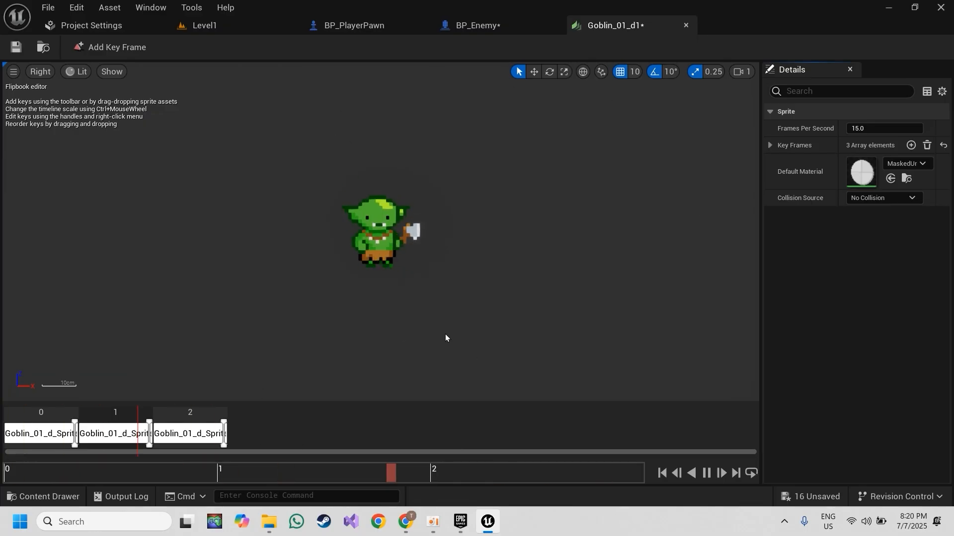
{"action": "left_click", "coordinate": [885, 128]}
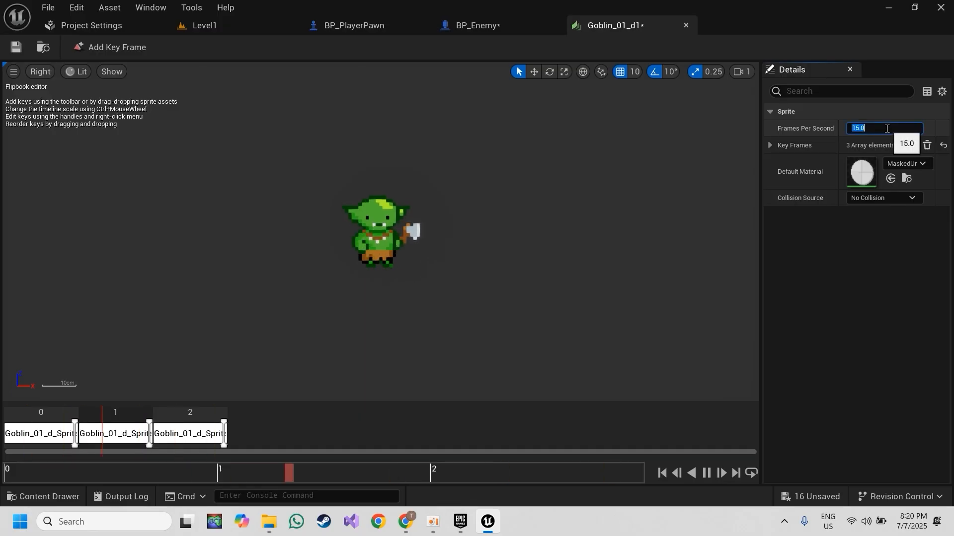
{"action": "type", "text": "10"}
{"action": "key", "text": "Return"}
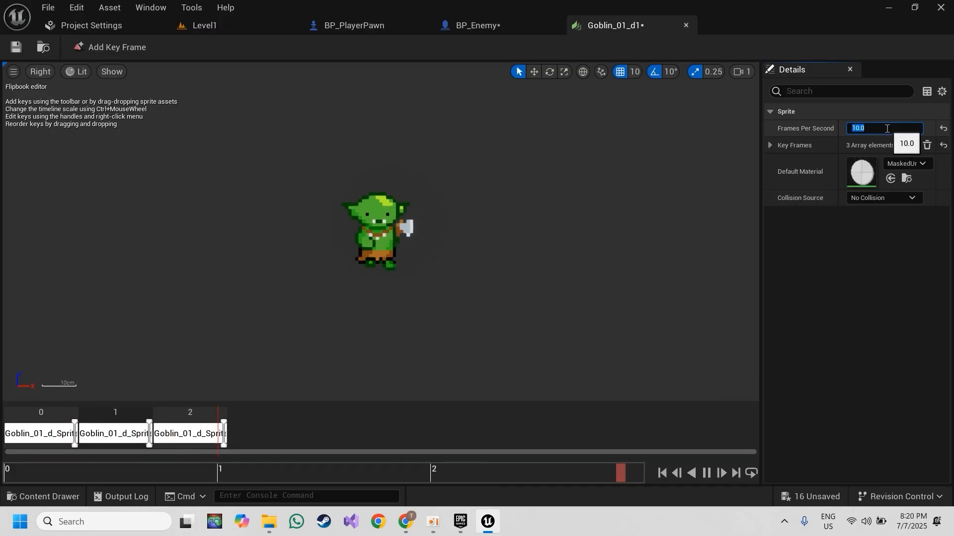
{"action": "type", "text": "8"}
{"action": "key", "text": "Return"}
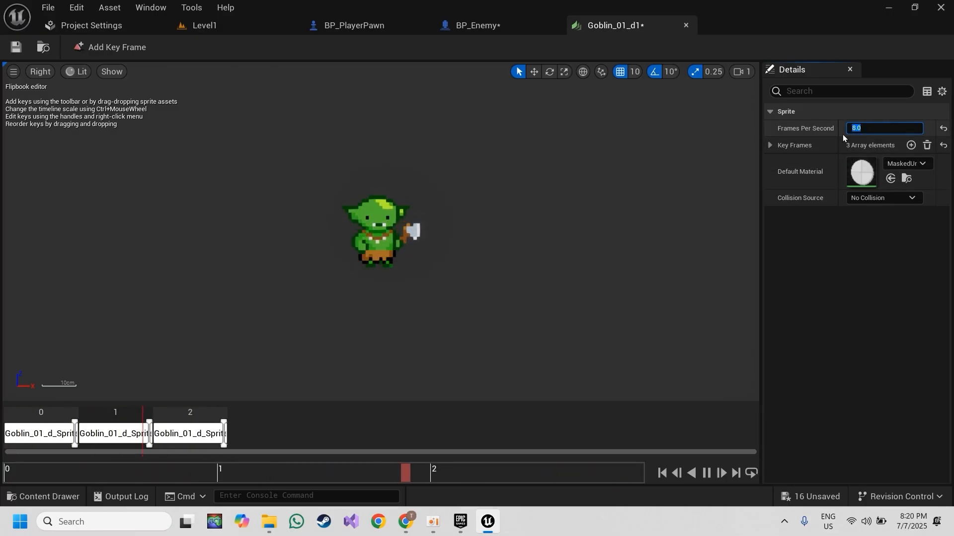
{"action": "left_click", "coordinate": [690, 247]}
{"action": "left_click", "coordinate": [16, 47]}
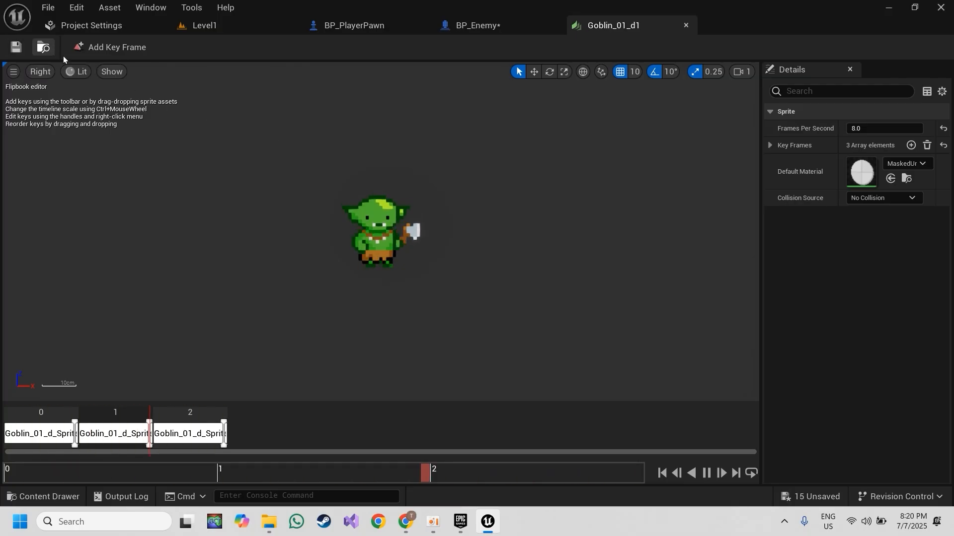
Step: Create a child Blueprint class of BP_Enemy in the Enemies folder and name it BP_Goblin
{"action": "left_click", "coordinate": [516, 26]}
{"action": "key", "text": "ctrl+space"}
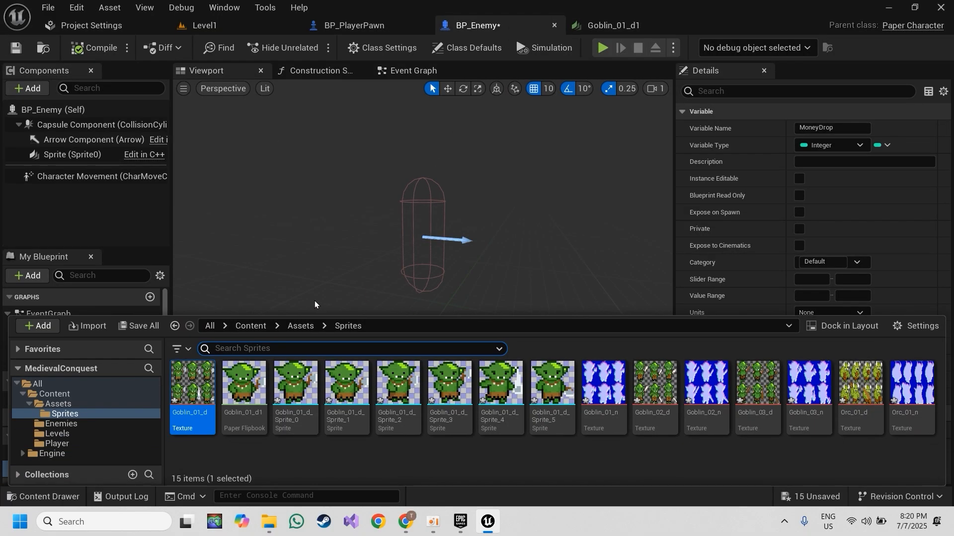
{"action": "left_click", "coordinate": [255, 332]}
{"action": "double_click", "coordinate": [243, 392]}
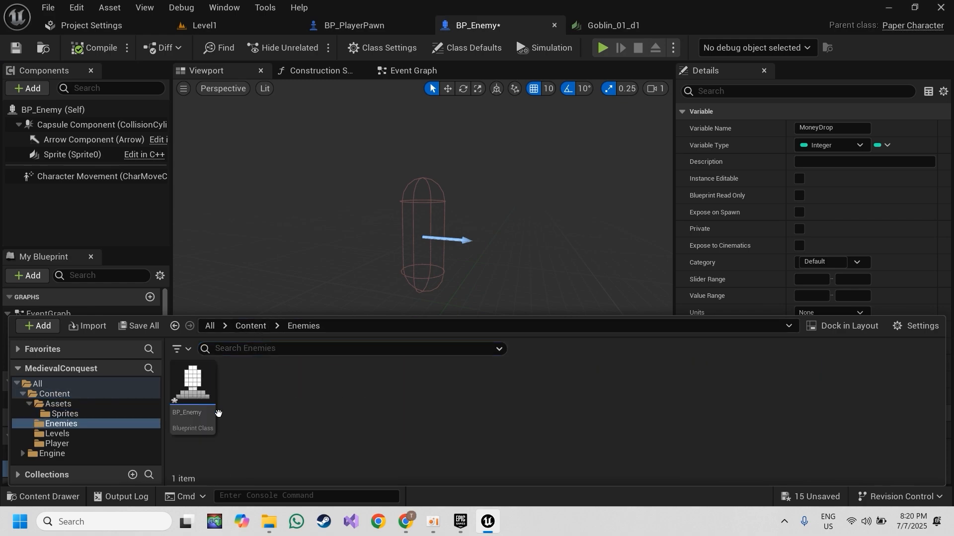
{"action": "left_click", "coordinate": [212, 404]}
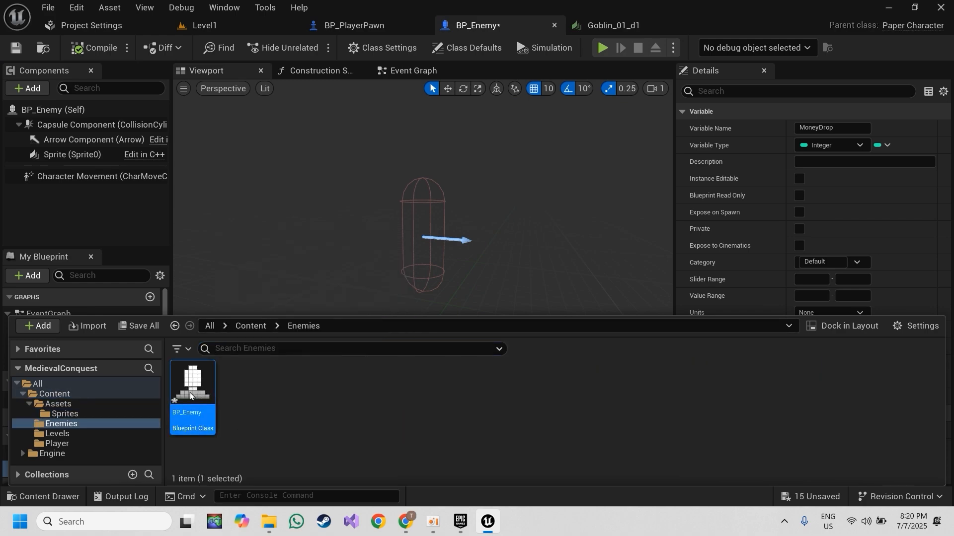
{"action": "right_click", "coordinate": [211, 402]}
{"action": "left_click", "coordinate": [304, 92]}
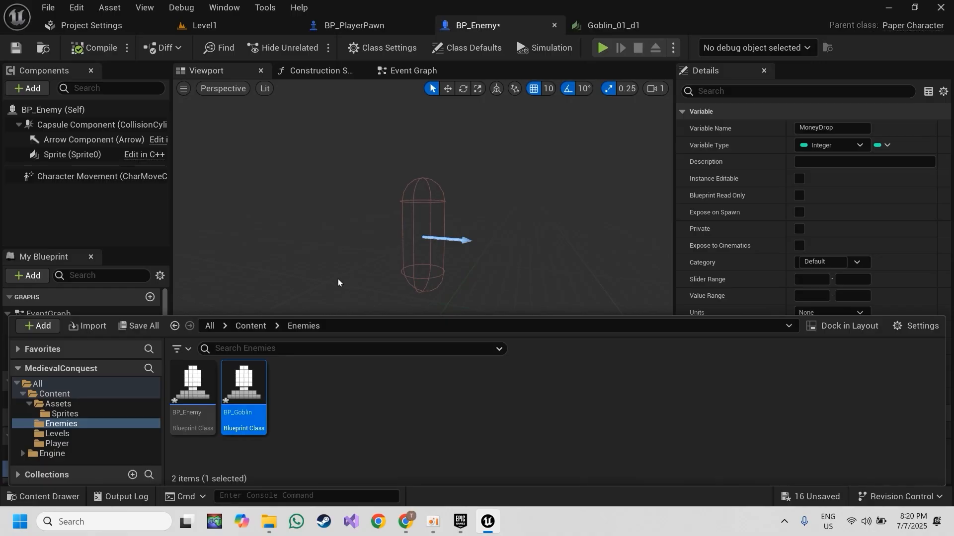
Step: Open BP_Goblin and assign the Goblin_01_d1 flipbook as the Sprite component's source flipbook
{"action": "double_click", "coordinate": [244, 388]}
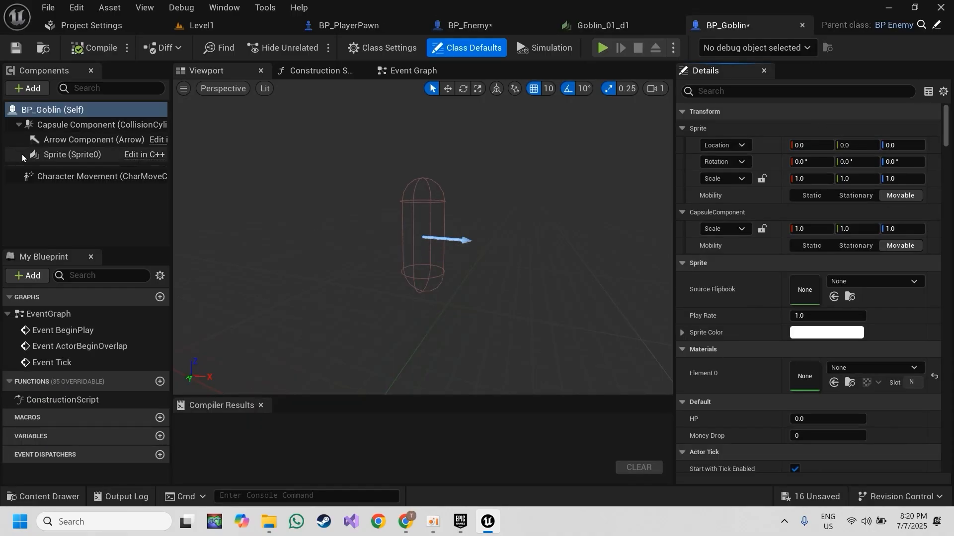
{"action": "left_click", "coordinate": [68, 156]}
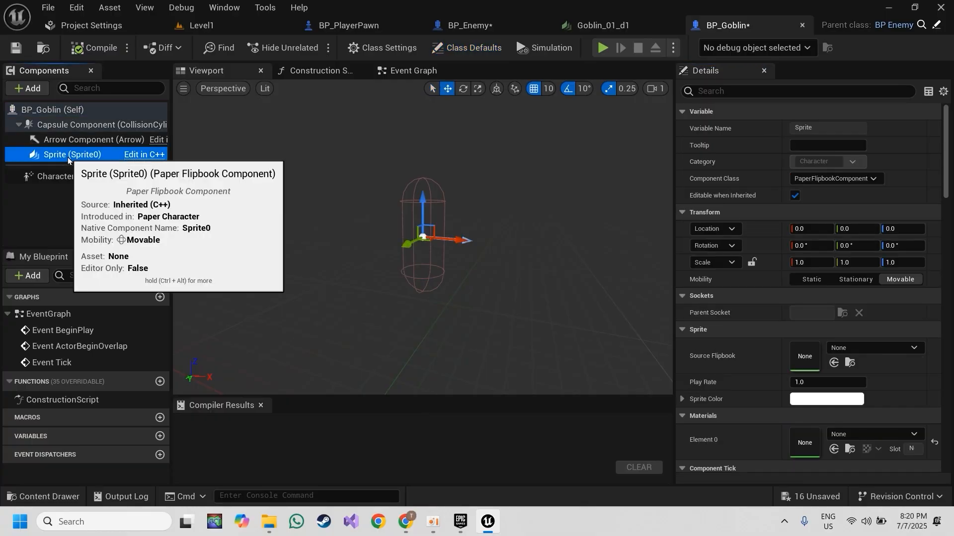
{"action": "left_click", "coordinate": [866, 349]}
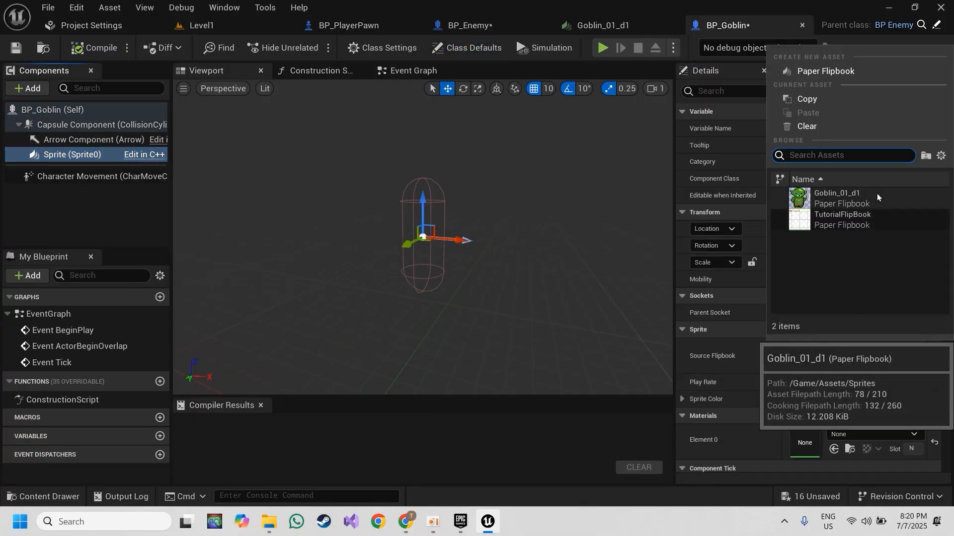
{"action": "left_click", "coordinate": [845, 198]}
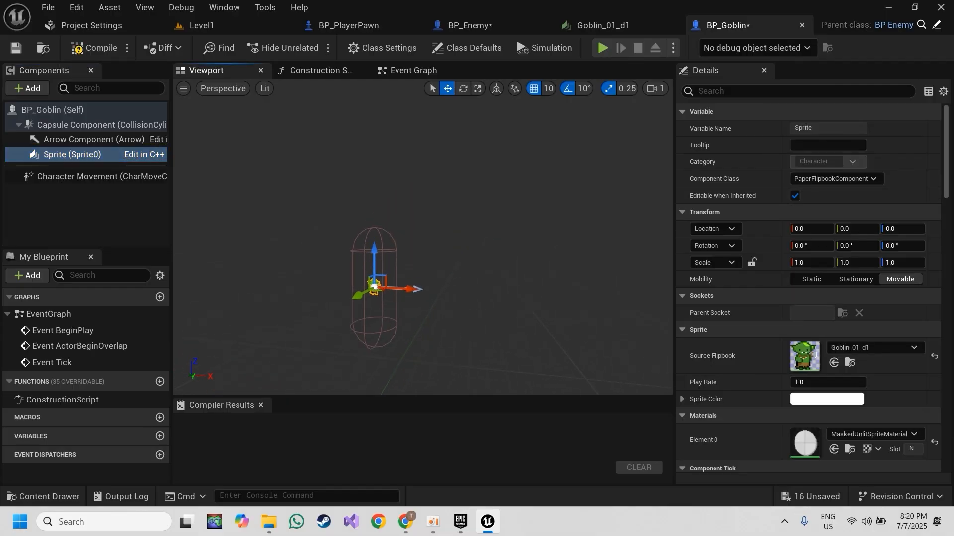
Step: Lock the Sprite component's scale proportions and scale it uniformly to 4.0
{"action": "right_click_drag", "start_coordinate": [422, 237], "coordinate": [450, 211]}
{"action": "scroll", "coordinate": [422, 237], "scroll_direction": "down", "scroll_amount": 1}
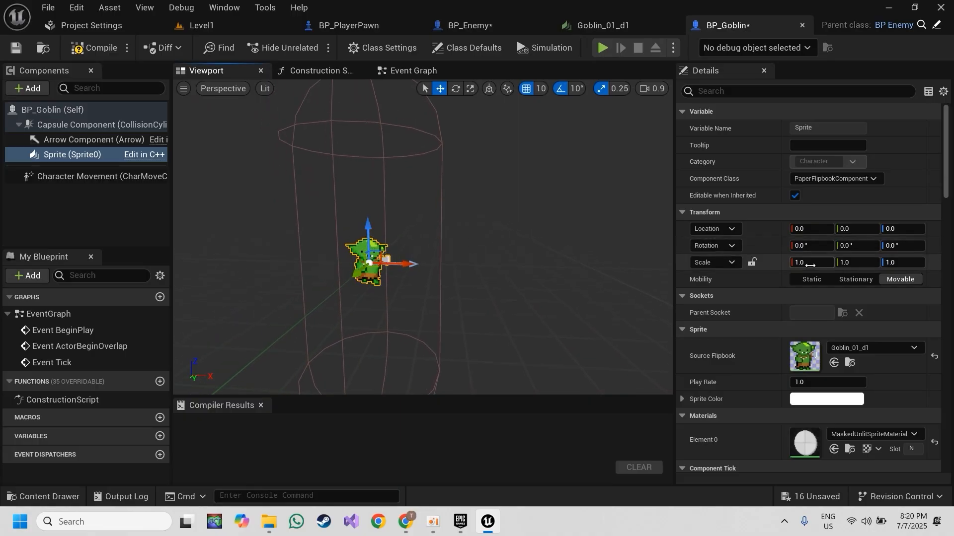
{"action": "left_click", "coordinate": [751, 263]}
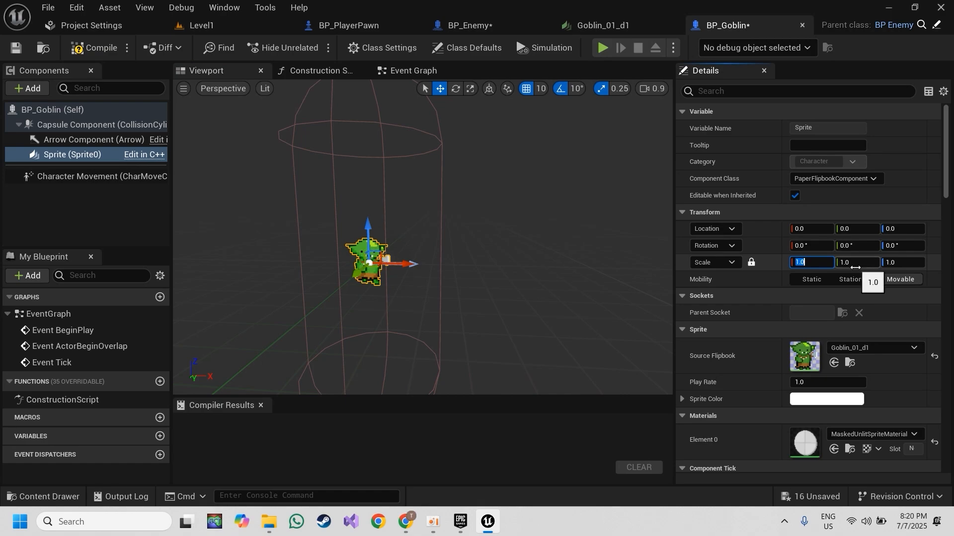
{"action": "type", "text": "4"}
{"action": "key", "text": "Return"}
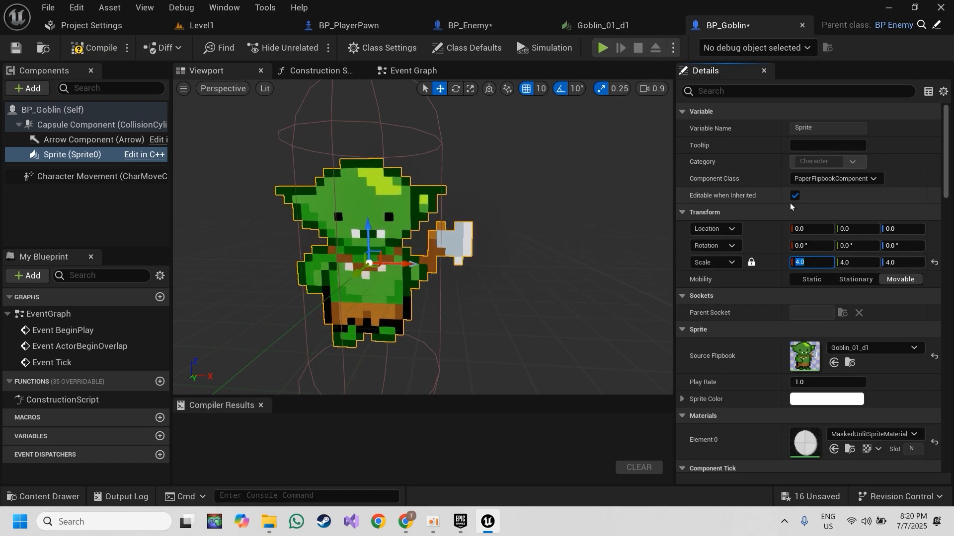
Step: Shrink BP_Goblin's capsule to a half height of about 40 and a radius of about 30, and save the Blueprint
{"action": "left_click", "coordinate": [97, 127]}
{"action": "mouse_move", "coordinate": [515, 194]}
{"action": "right_mouse_down"}
{"action": "mouse_move", "coordinate": [428, 278]}
{"action": "mouse_move", "coordinate": [532, 194]}
{"action": "right_mouse_up"}
{"action": "left_click_drag", "start_coordinate": [819, 313], "coordinate": [802, 314]}
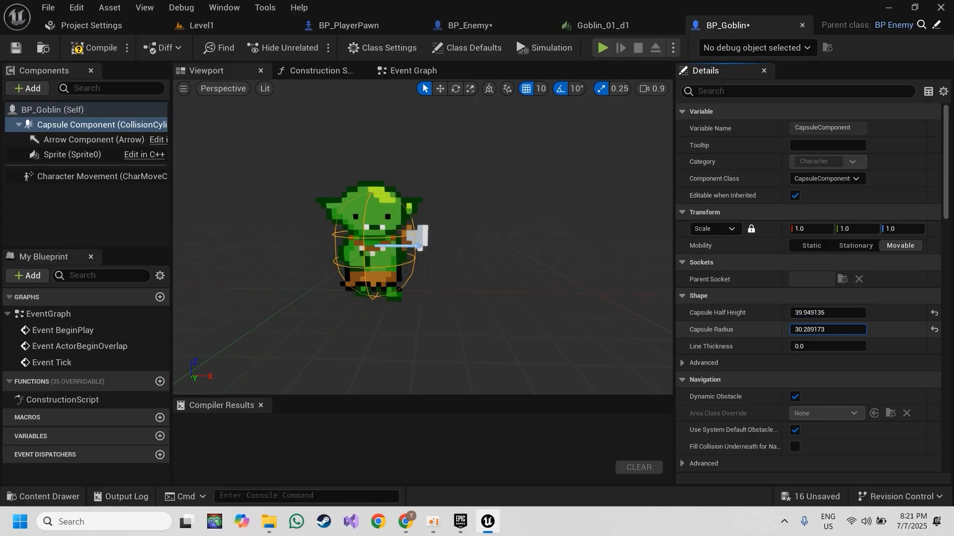
{"action": "right_click_drag", "start_coordinate": [468, 224], "coordinate": [571, 149]}
{"action": "key", "text": "f"}
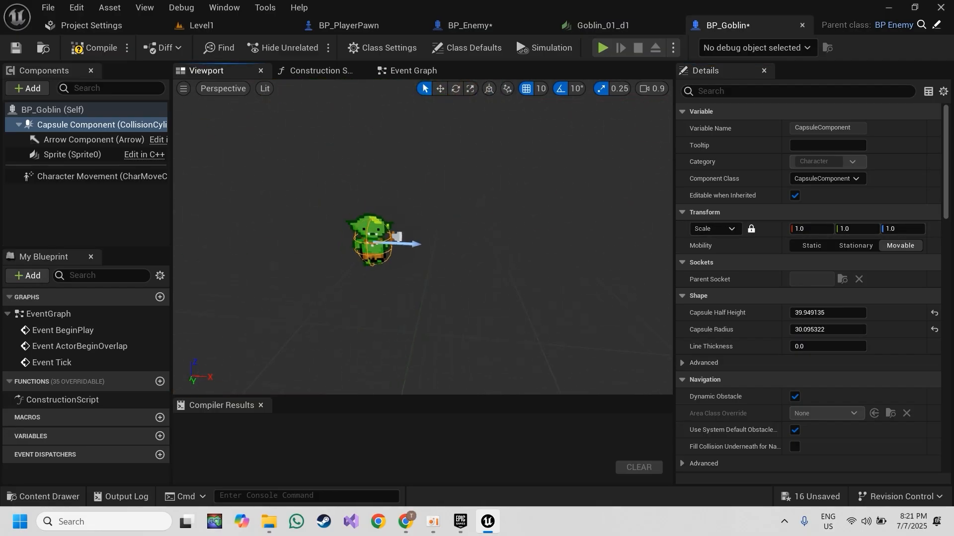
{"action": "key", "text": "ctrl+s"}
Step: Place a BP_Goblin from the Enemies folder on the Level1 floor, undoing the mistaken BP_Enemy placement
{"action": "left_click", "coordinate": [201, 25]}
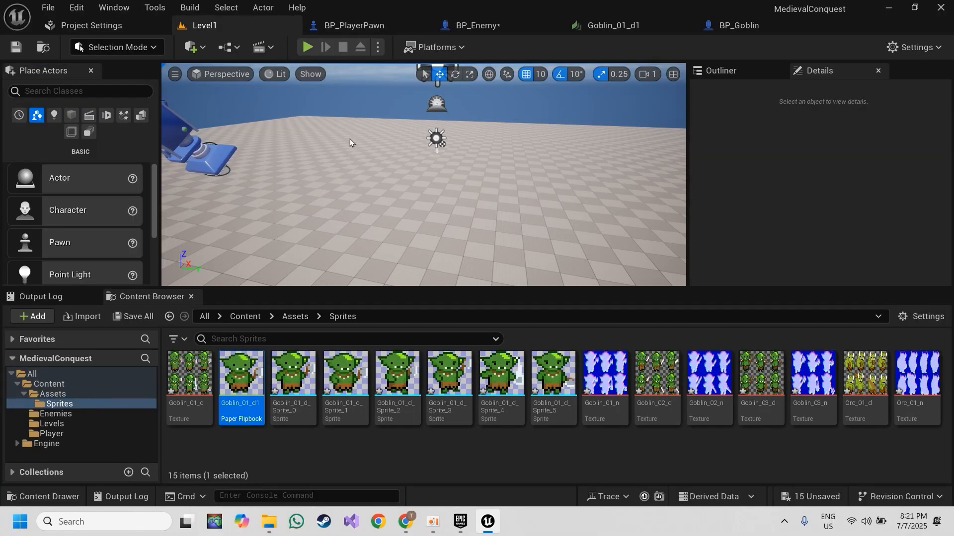
{"action": "left_click", "coordinate": [244, 317]}
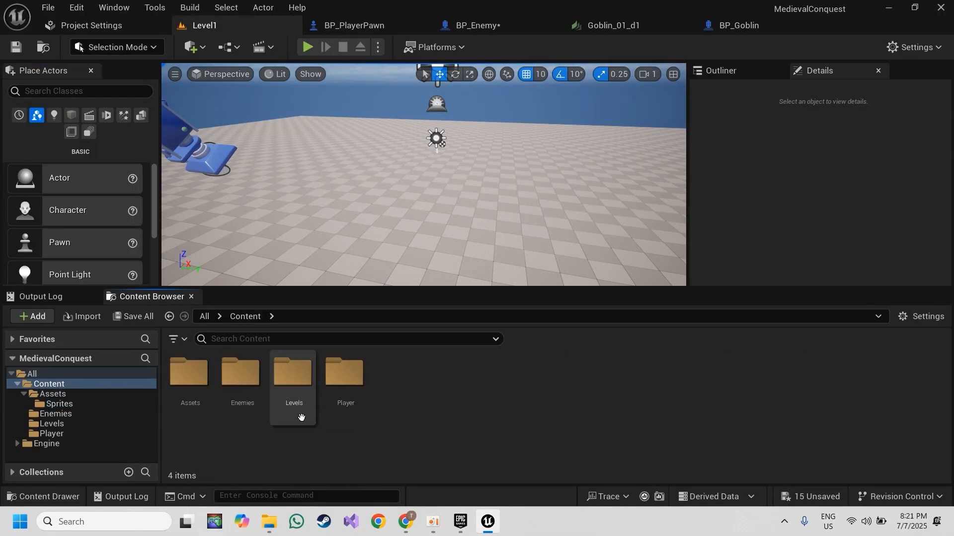
{"action": "double_click", "coordinate": [244, 398]}
{"action": "left_click_drag", "start_coordinate": [195, 388], "coordinate": [341, 230]}
{"action": "key", "text": "ctrl+z"}
{"action": "left_click_drag", "start_coordinate": [241, 377], "coordinate": [333, 230]}
Step: Select BP_PlayerPawn in Level1 and check in its camera preview how the placed goblin is oriented
{"action": "key", "text": "d"}
{"action": "right_click_drag", "start_coordinate": [382, 238], "coordinate": [324, 181]}
{"action": "key", "text": "s"}
{"action": "key", "text": "a"}
{"action": "left_click", "coordinate": [375, 107]}
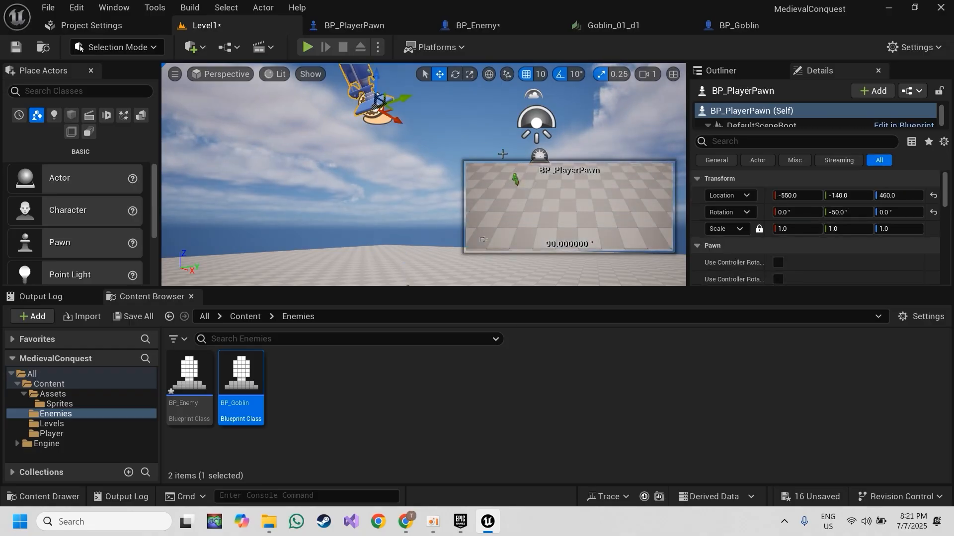
{"action": "right_click_drag", "start_coordinate": [433, 196], "coordinate": [349, 186]}
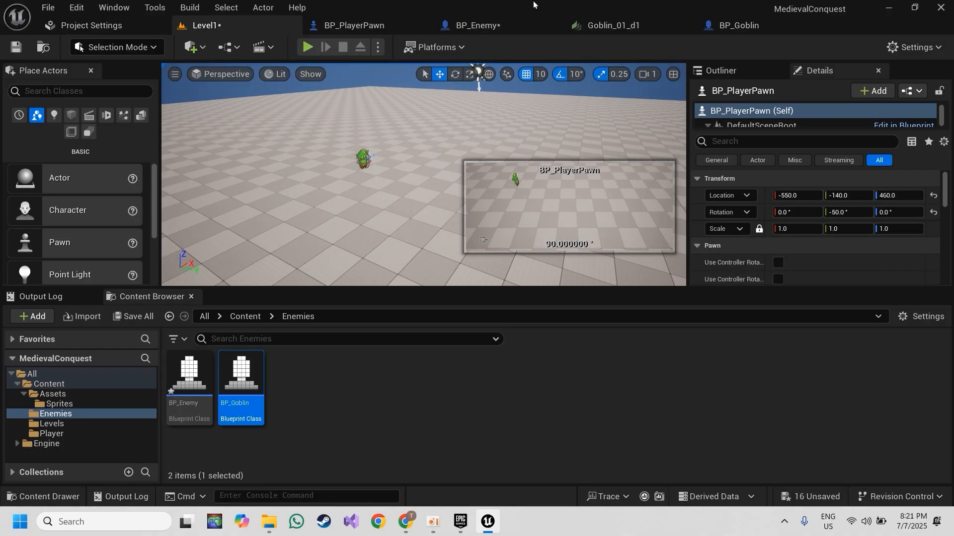
Step: Set the Z rotation of BP_Enemy's Sprite component to -90 degrees and compile the Blueprint
{"action": "left_click", "coordinate": [496, 26]}
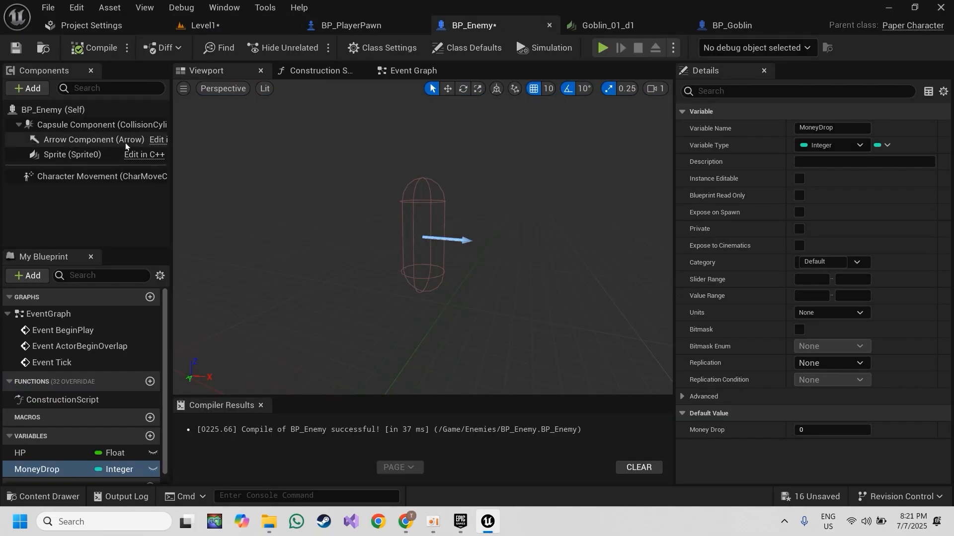
{"action": "left_click", "coordinate": [79, 155]}
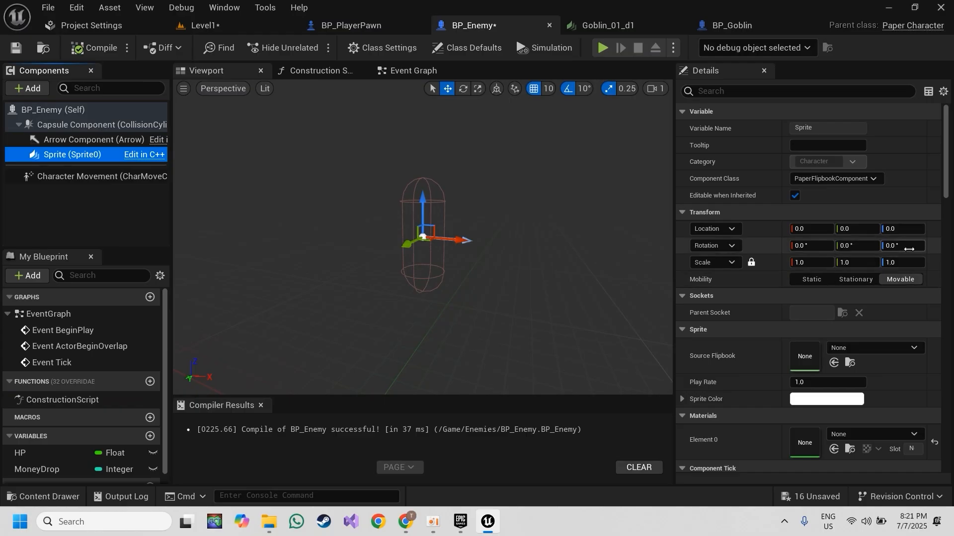
{"action": "left_click", "coordinate": [908, 246]}
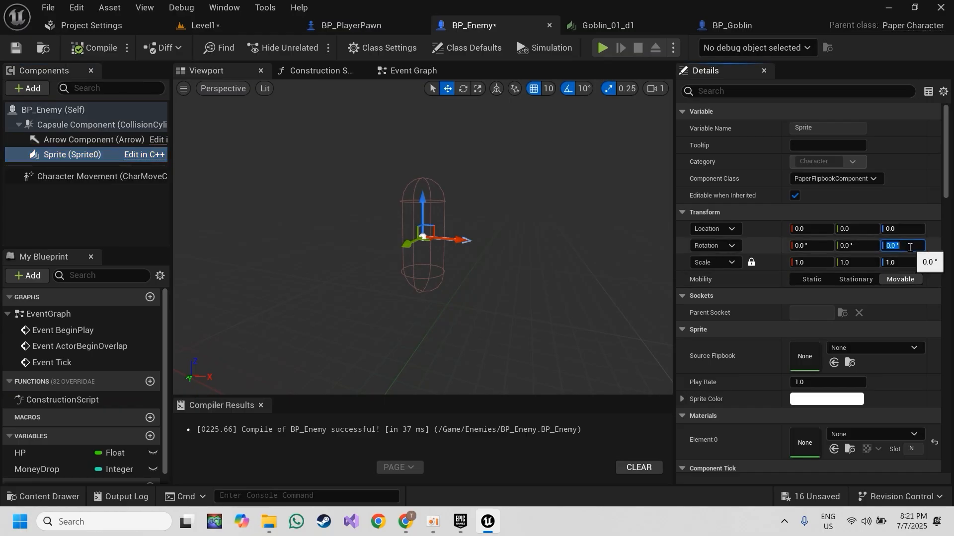
{"action": "type", "text": "-90"}
{"action": "key", "text": "Return"}
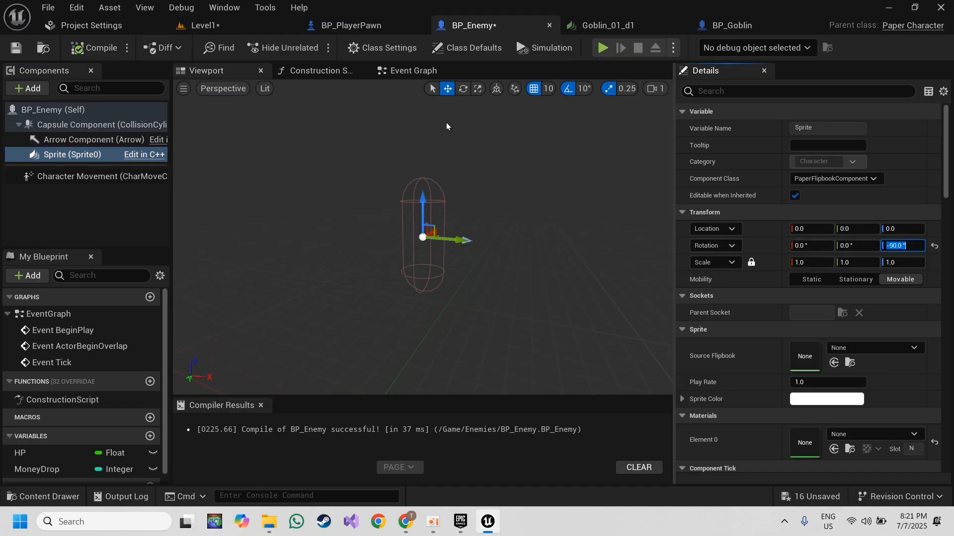
{"action": "left_click", "coordinate": [124, 48]}
Step: Return to Level1 and shift BP_PlayerPawn along the Y axis
{"action": "left_click", "coordinate": [201, 25]}
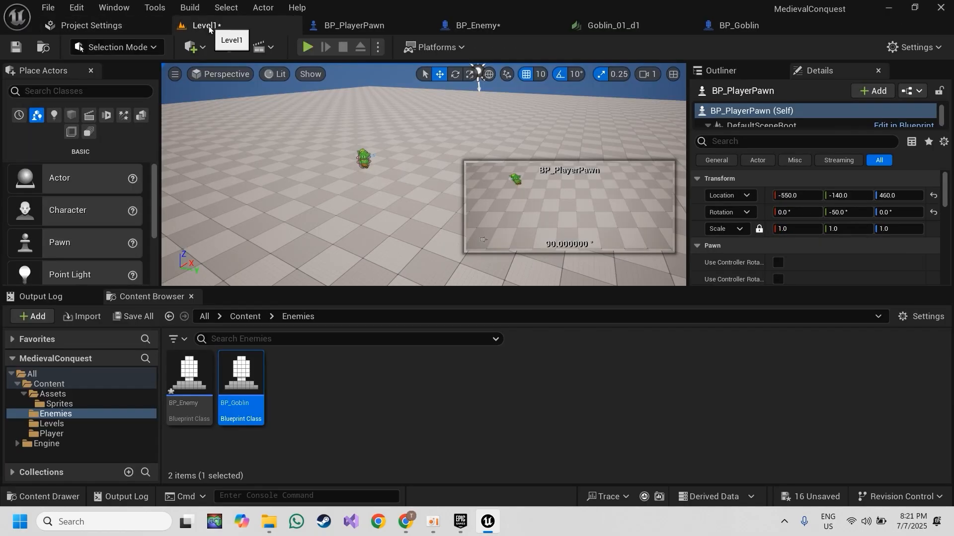
{"action": "mouse_move", "coordinate": [424, 174]}
{"action": "right_mouse_down"}
{"action": "mouse_move", "coordinate": [436, 181]}
{"action": "mouse_move", "coordinate": [417, 164]}
{"action": "right_mouse_up"}
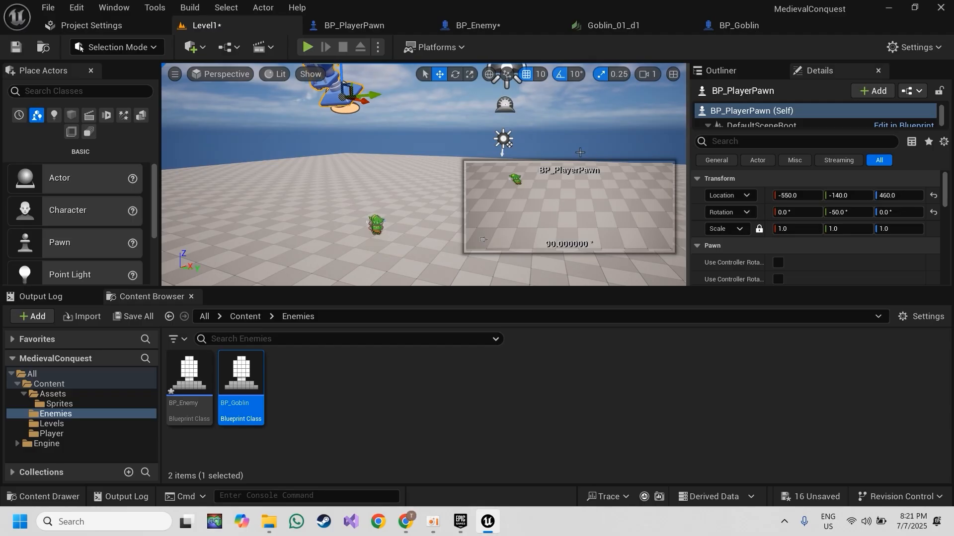
{"action": "left_click_drag", "start_coordinate": [379, 98], "coordinate": [353, 110]}
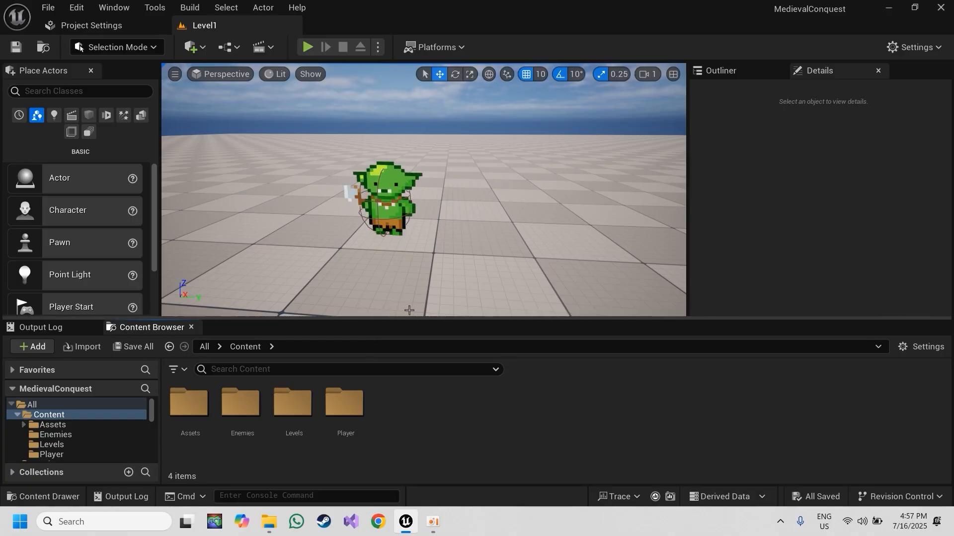
Step: Open the Engine Plugins folder in the Content Browser, checking that Show Engine Content and Show Plugin Content are enabled
{"action": "left_click", "coordinate": [203, 347]}
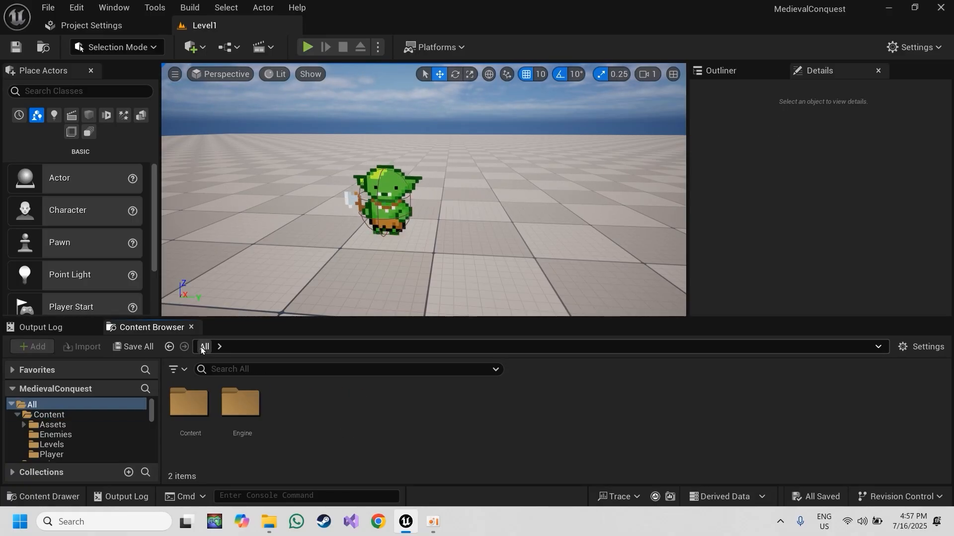
{"action": "double_click", "coordinate": [243, 400]}
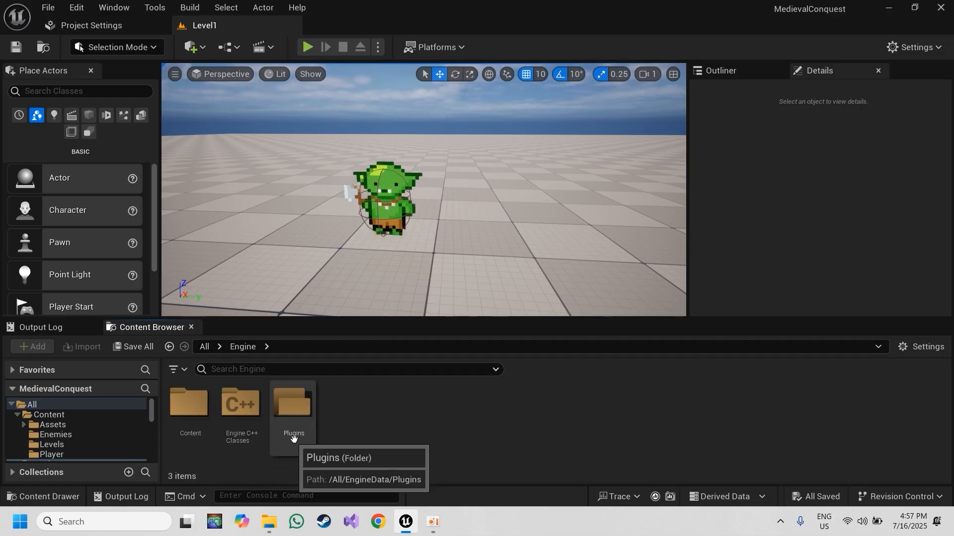
{"action": "left_click", "coordinate": [908, 347]}
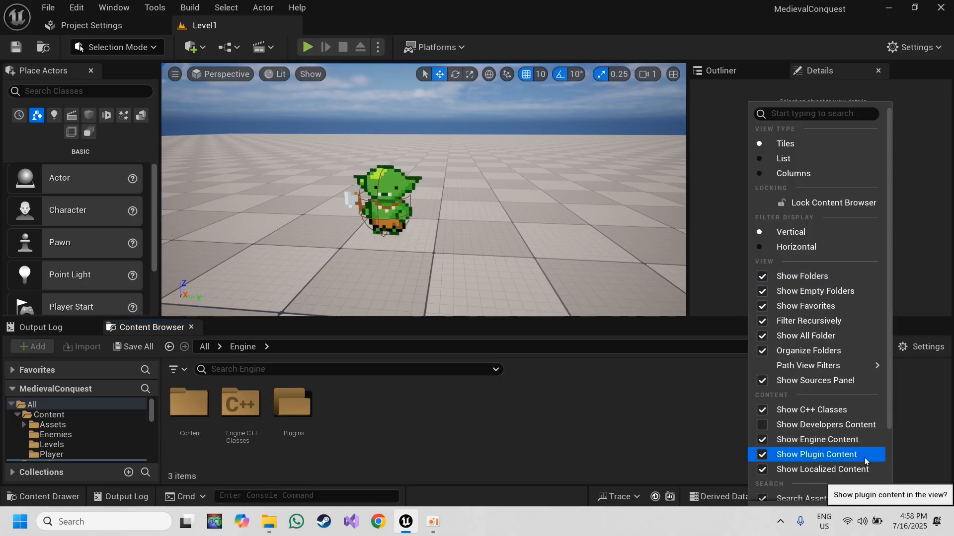
{"action": "left_click", "coordinate": [696, 458]}
{"action": "double_click", "coordinate": [293, 403]}
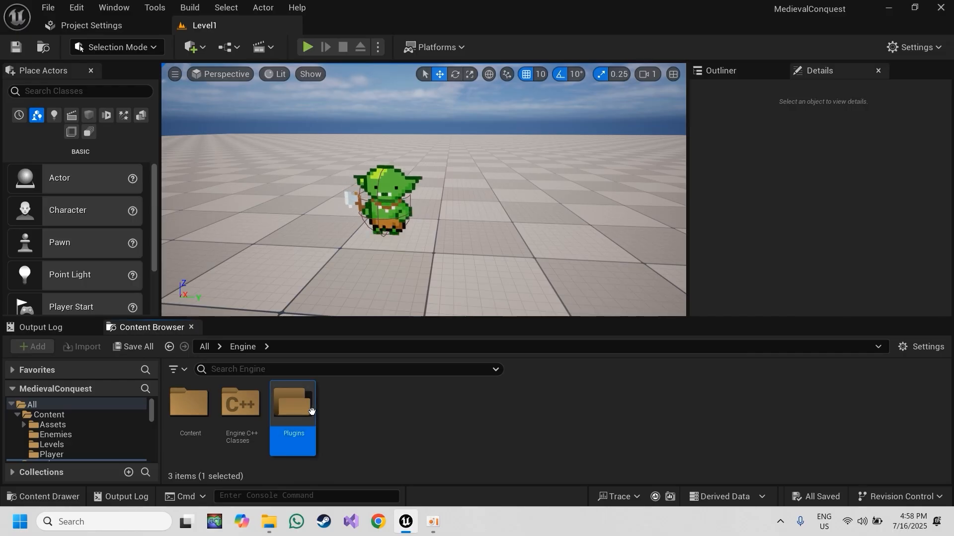
Step: Find the Paper2D Content folder among the engine plugins and copy its DefaultLitSpriteMaterial
{"action": "scroll", "coordinate": [526, 422], "scroll_direction": "down", "scroll_amount": 6}
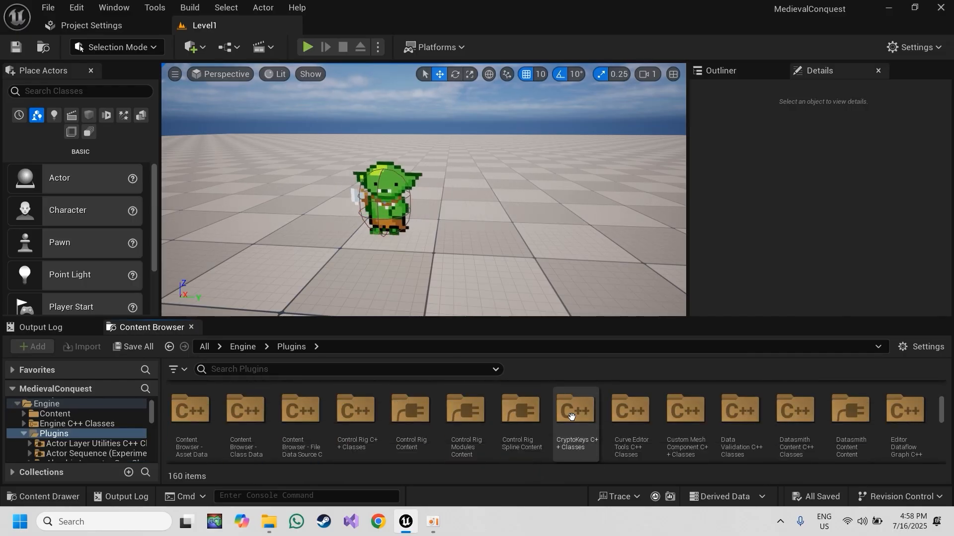
{"action": "scroll", "coordinate": [583, 419], "scroll_direction": "down", "scroll_amount": 5}
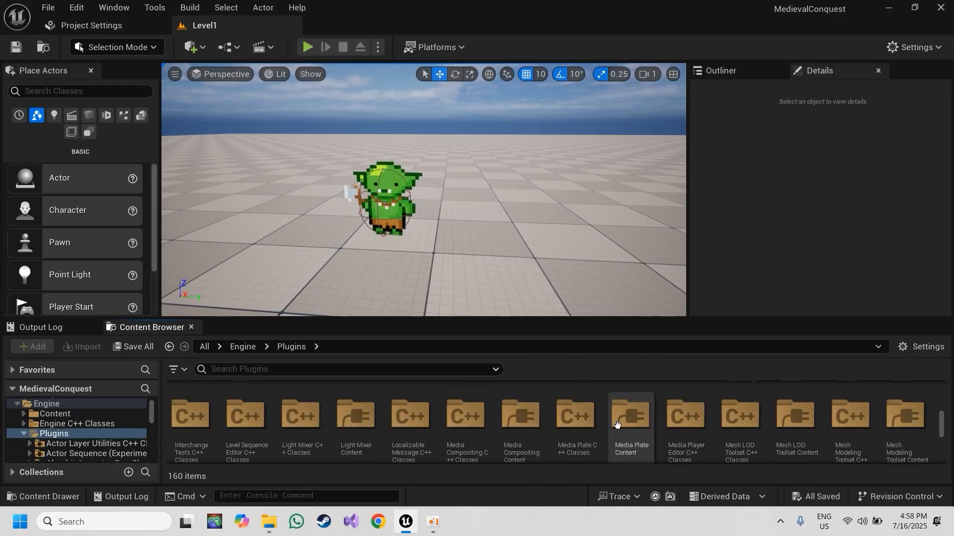
{"action": "scroll", "coordinate": [620, 425], "scroll_direction": "down", "scroll_amount": 4}
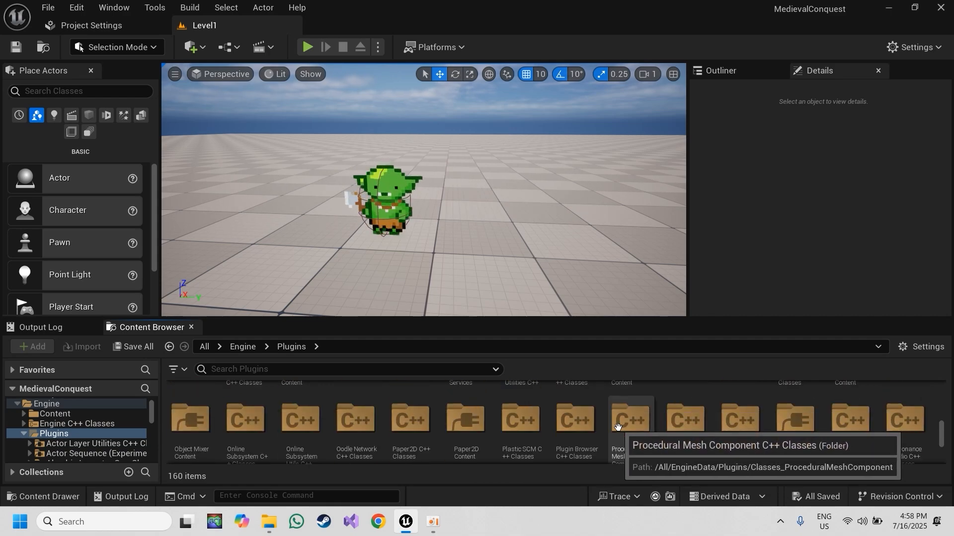
{"action": "scroll", "coordinate": [472, 432], "scroll_direction": "up", "scroll_amount": 1}
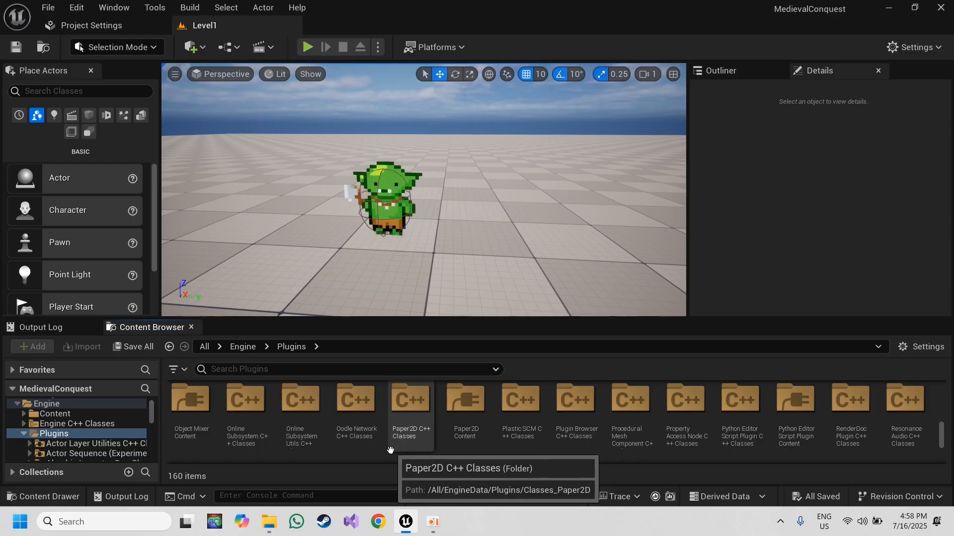
{"action": "double_click", "coordinate": [461, 447]}
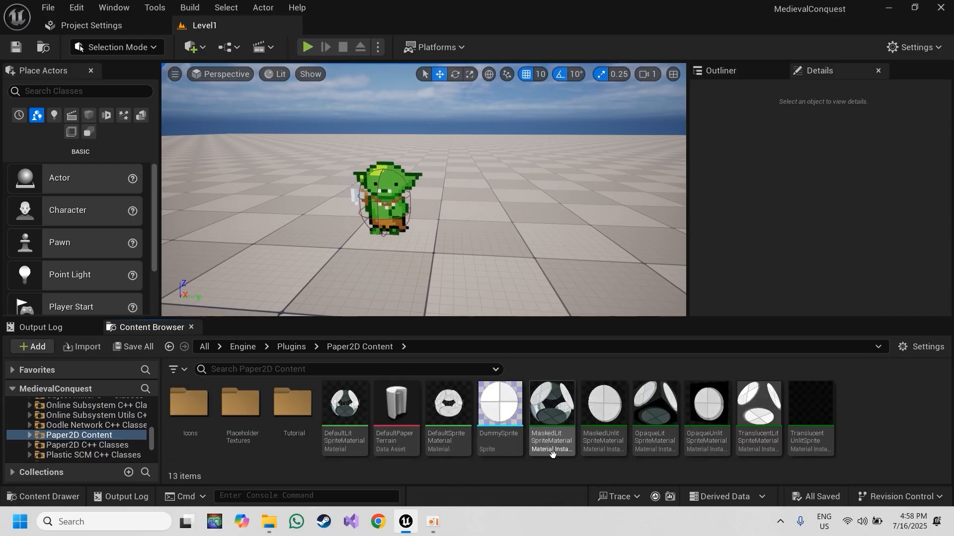
{"action": "left_click", "coordinate": [344, 408]}
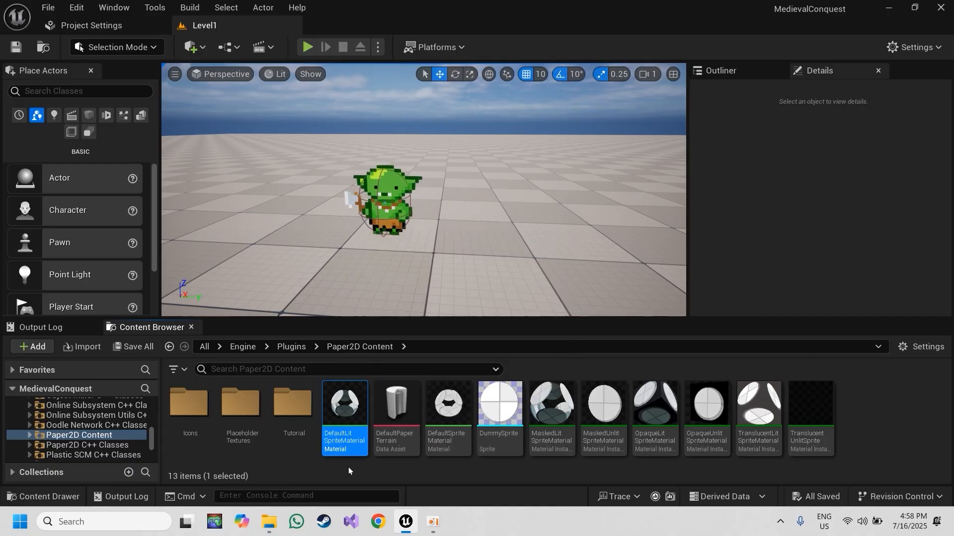
{"action": "mouse_move", "coordinate": [354, 402]}
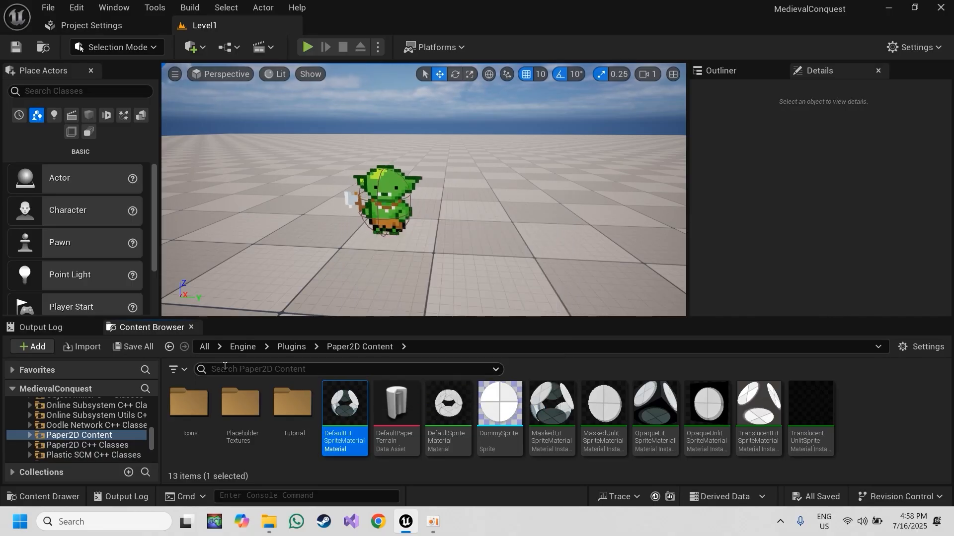
Step: Create a new folder named Materials inside the project's Content/Assets folder
{"action": "left_click", "coordinate": [203, 347]}
{"action": "double_click", "coordinate": [189, 403]}
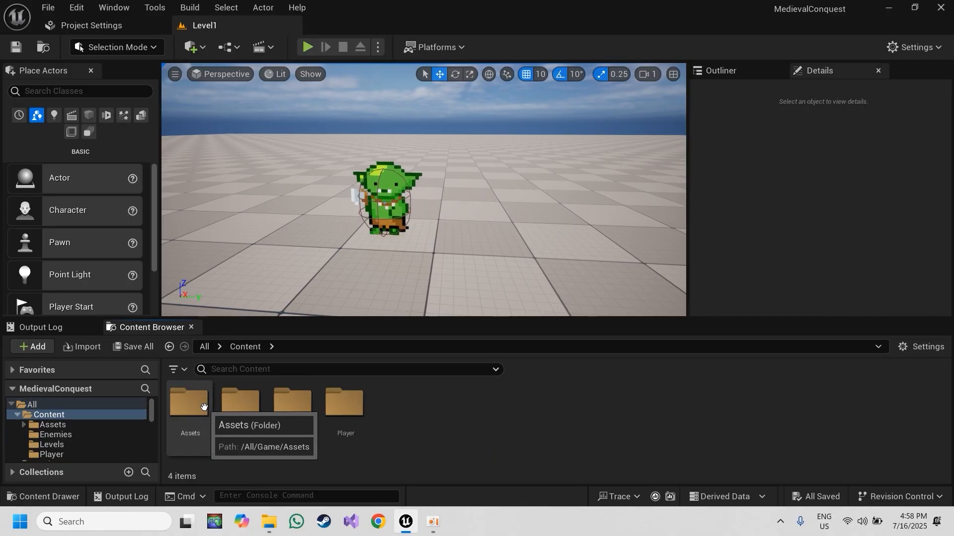
{"action": "double_click", "coordinate": [208, 406]}
{"action": "right_click", "coordinate": [310, 425]}
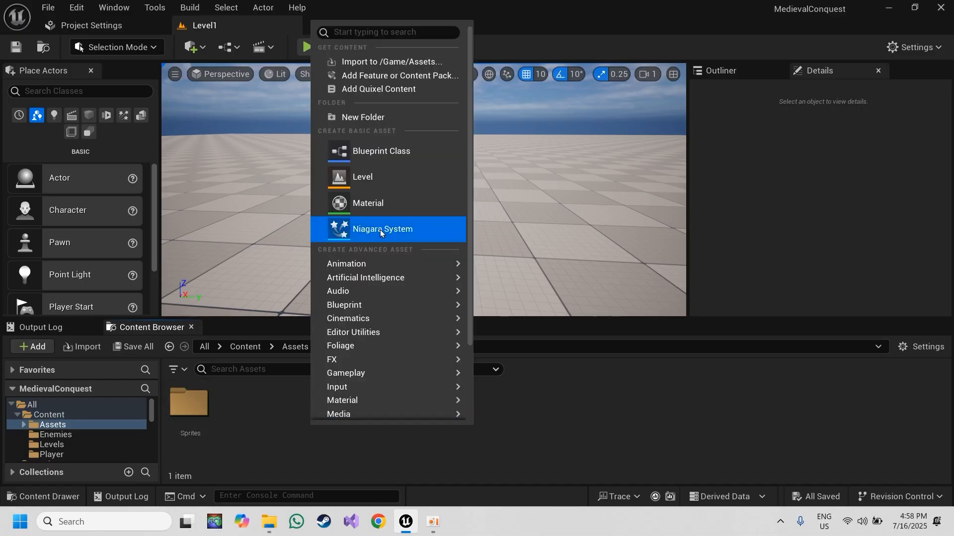
{"action": "left_click", "coordinate": [393, 116]}
{"action": "type", "text": "Materials"}
{"action": "key", "text": "Return"}
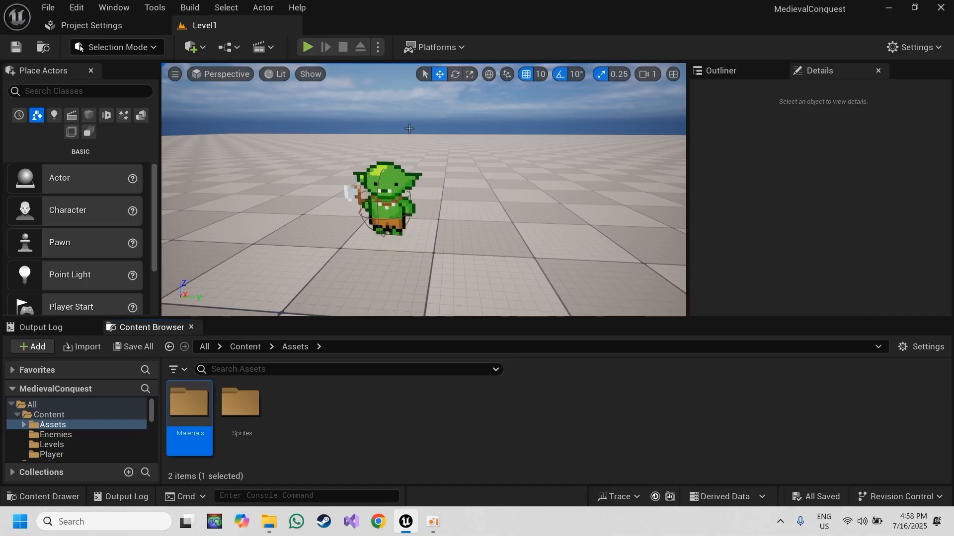
Step: Paste the copied DefaultLitSpriteMaterial into the Materials folder and rename the copy M_SpriteMaterial
{"action": "double_click", "coordinate": [191, 405]}
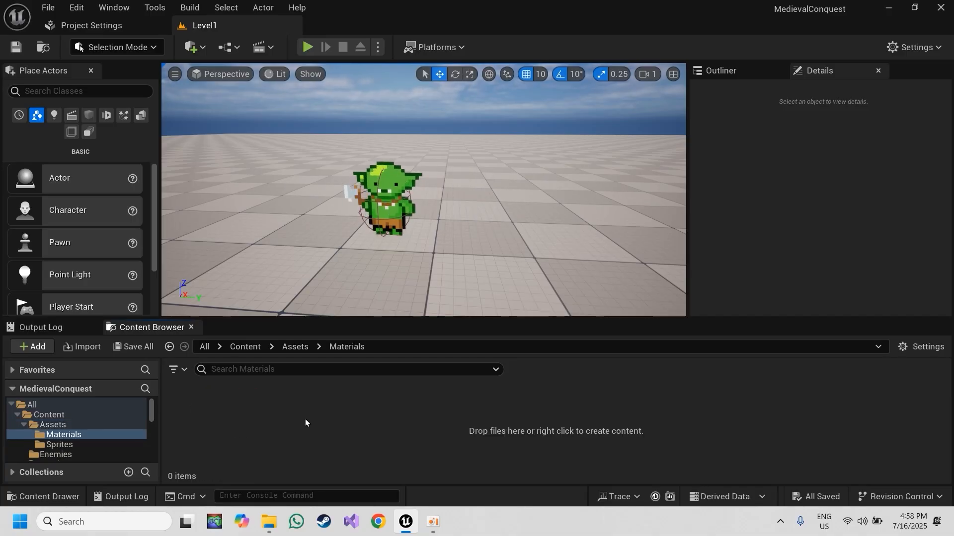
{"action": "key", "text": "ctrl+v"}
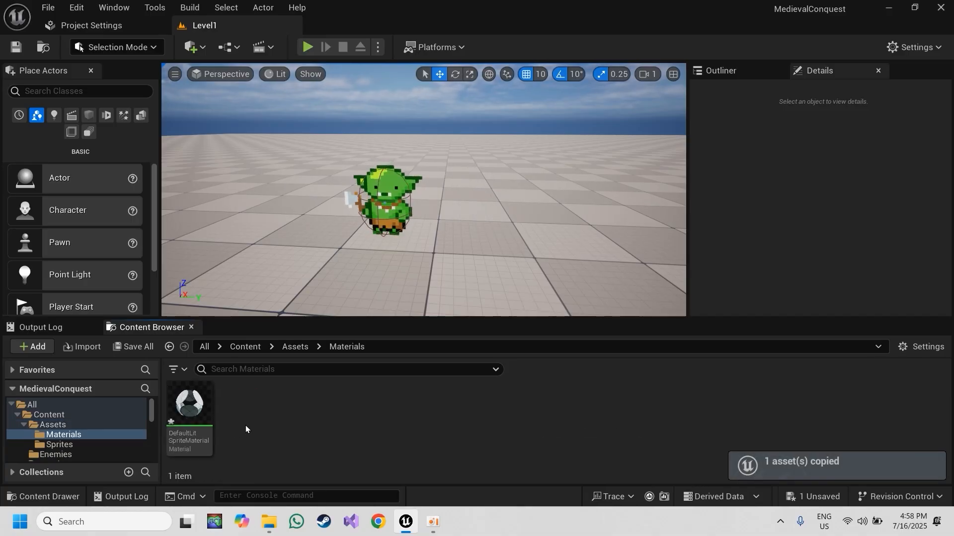
{"action": "right_click", "coordinate": [189, 434]}
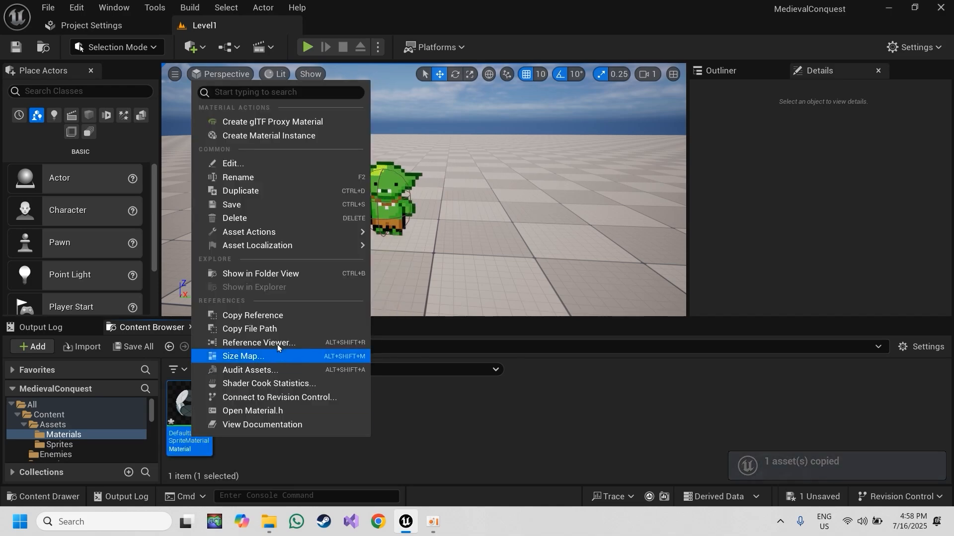
{"action": "left_click", "coordinate": [284, 177]}
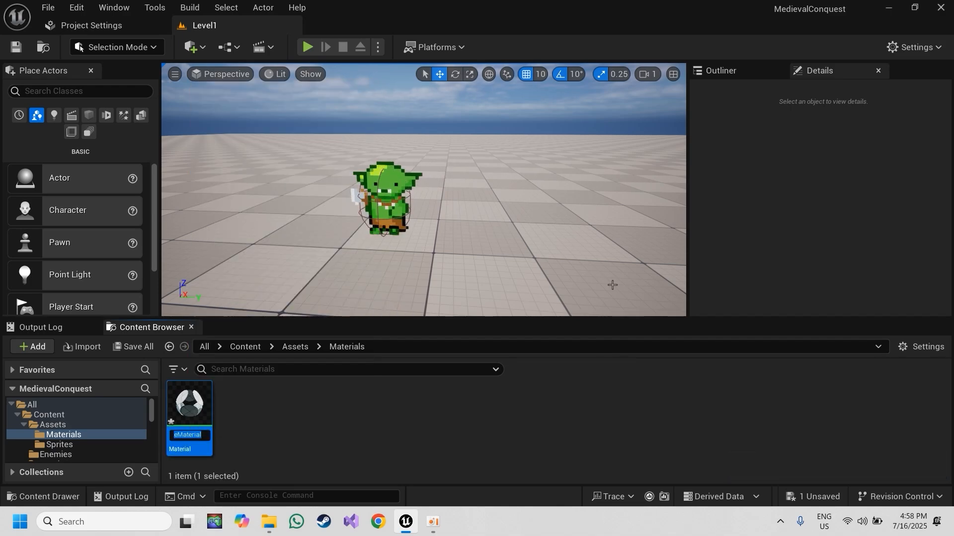
{"action": "type", "text": "M"}
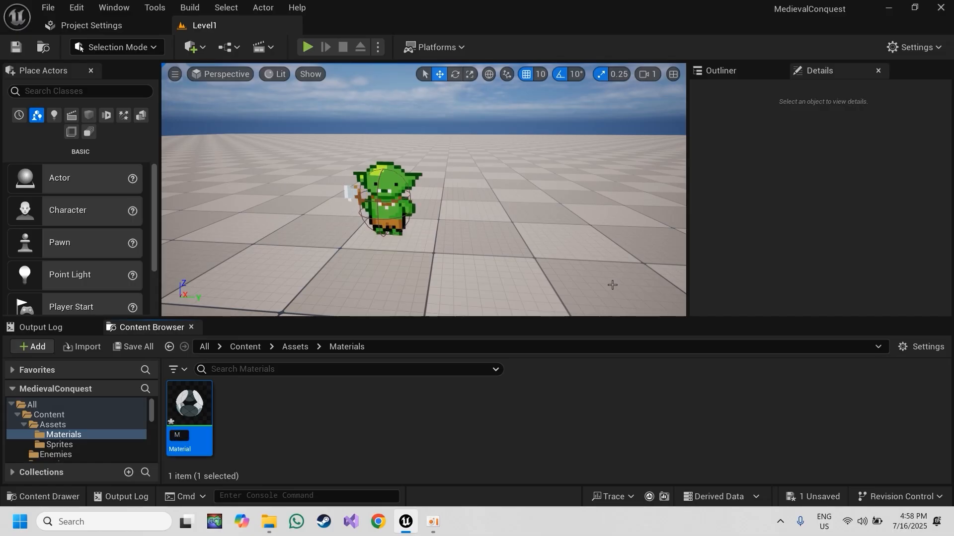
{"action": "type", "text": "_Sp"}
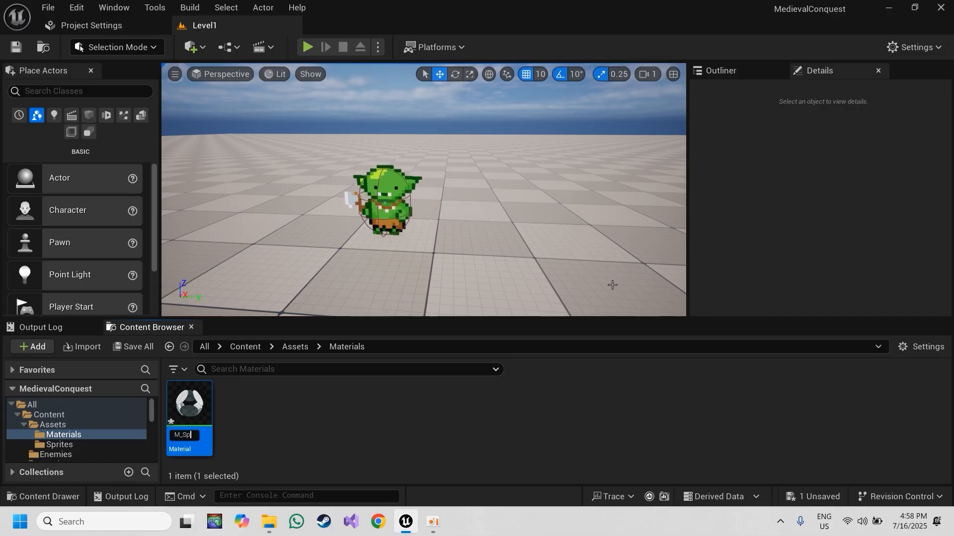
{"action": "type", "text": "riteMaterial"}
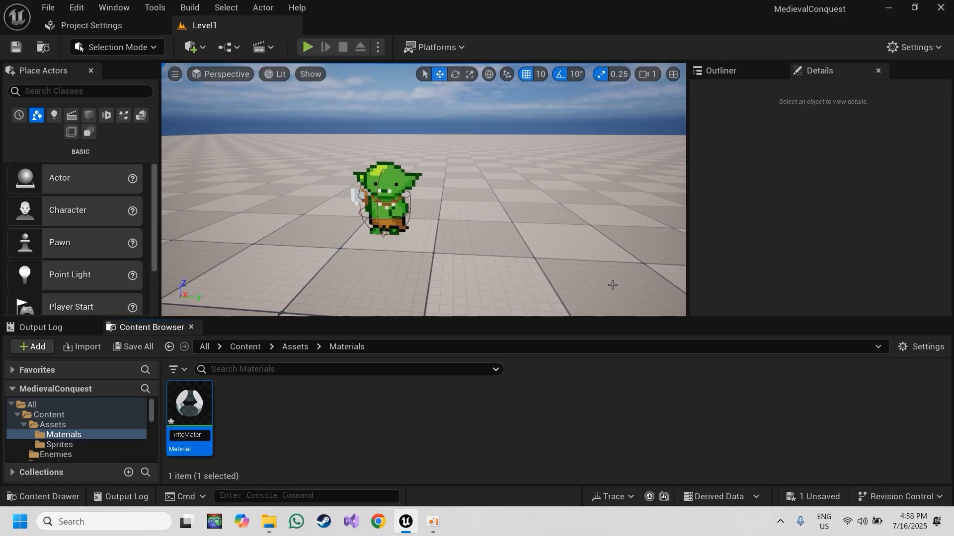
{"action": "key", "text": "Return"}
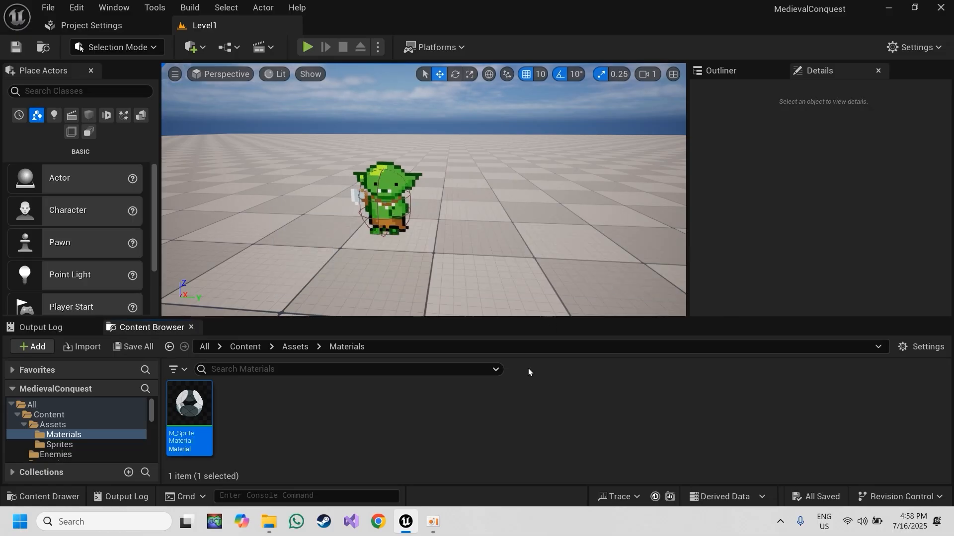
{"action": "left_click", "coordinate": [411, 458]}
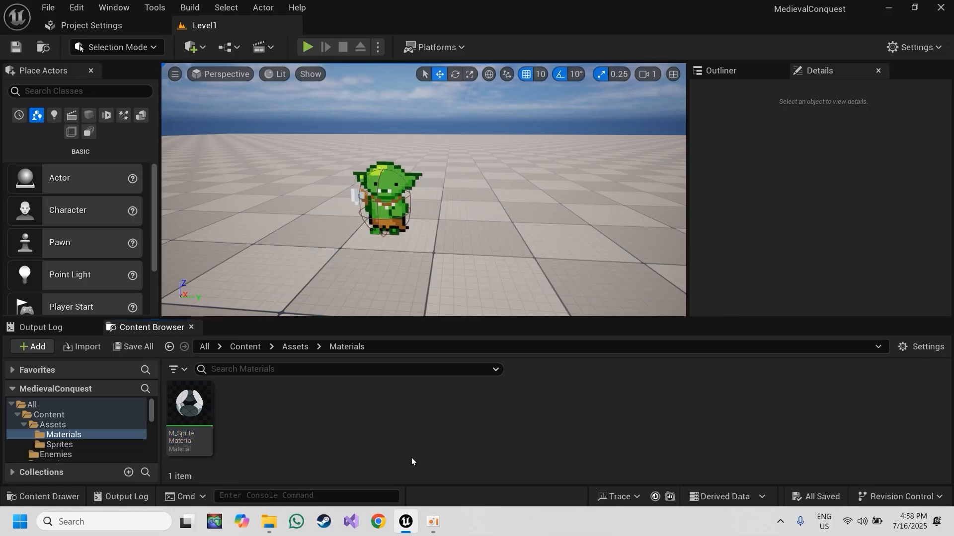
Step: Open the Project Settings, filter them for "motion" and disable Motion Blur under Engine - Rendering
{"action": "left_click", "coordinate": [47, 8]}
{"action": "mouse_move", "coordinate": [74, 10]}
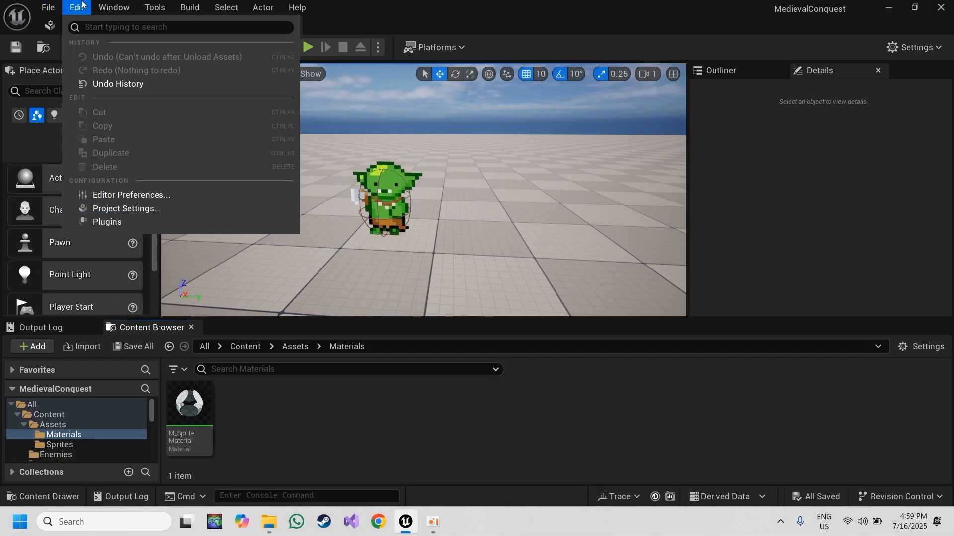
{"action": "left_click", "coordinate": [124, 209]}
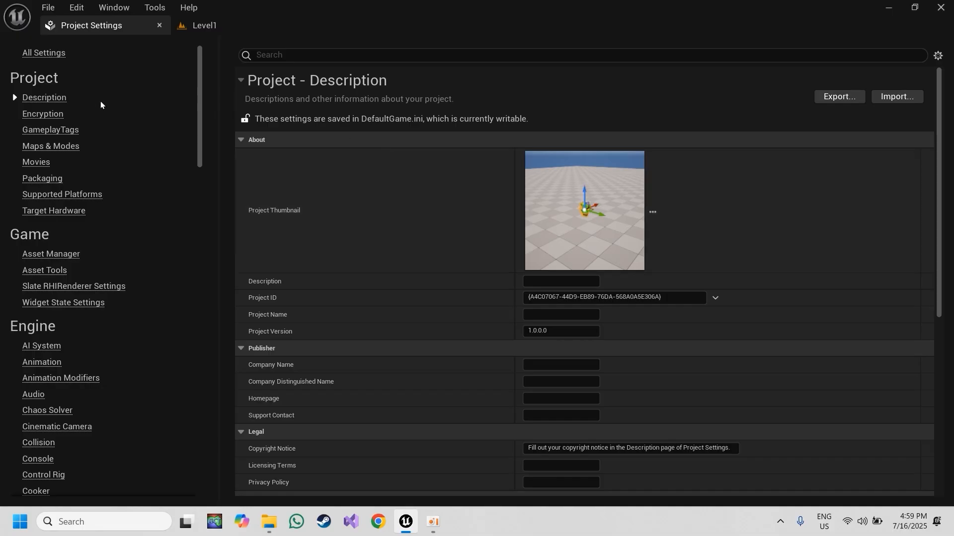
{"action": "left_click_drag", "start_coordinate": [198, 101], "coordinate": [224, 79]}
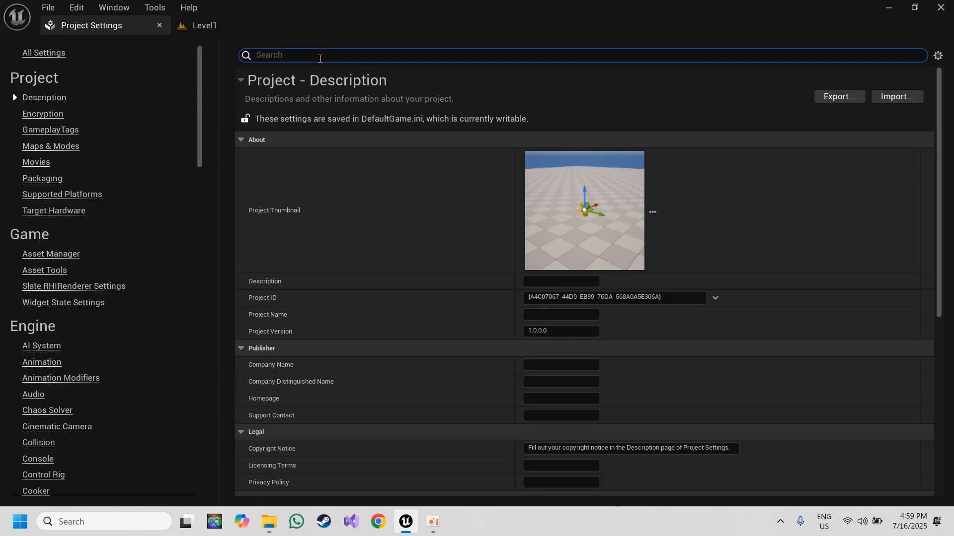
{"action": "type", "text": "on"}
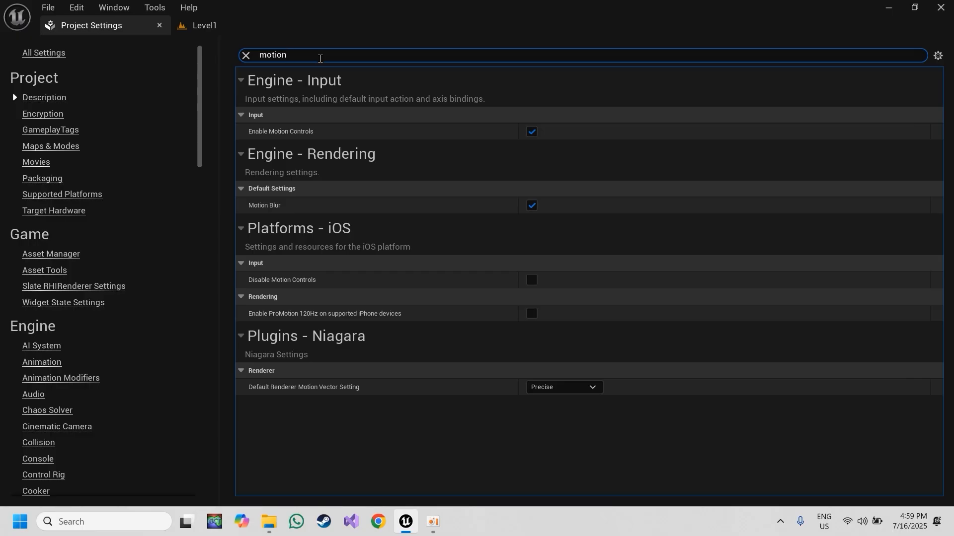
{"action": "left_click", "coordinate": [530, 208]}
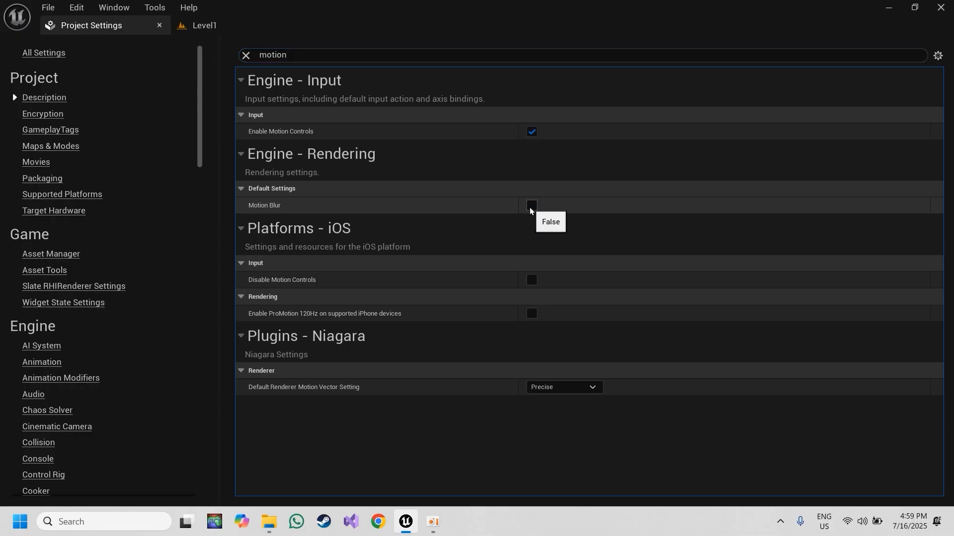
Step: Filter the Project Settings for "anti" and set the default Anti-Aliasing Method to Fast Approximate Anti-Aliasing (FXAA)
{"action": "left_click", "coordinate": [245, 55]}
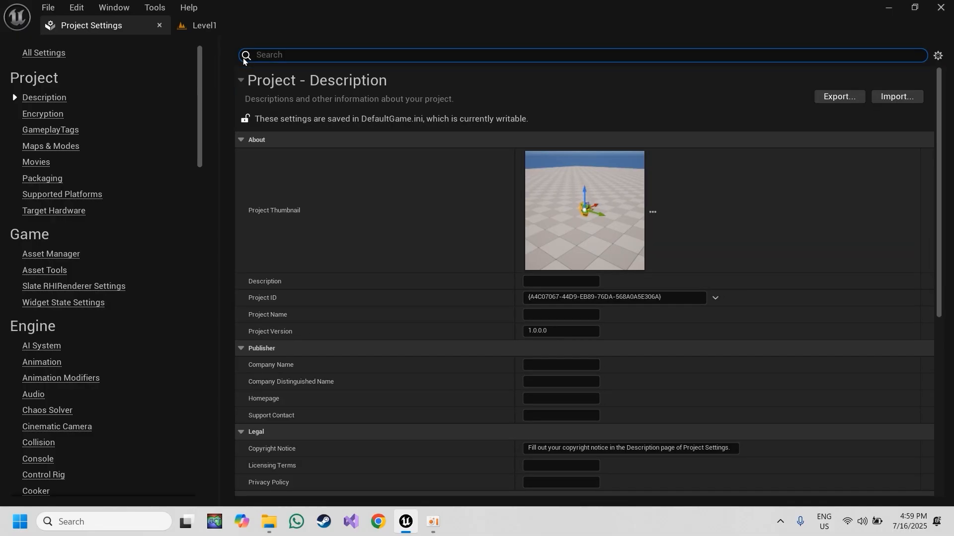
{"action": "type", "text": "anti"}
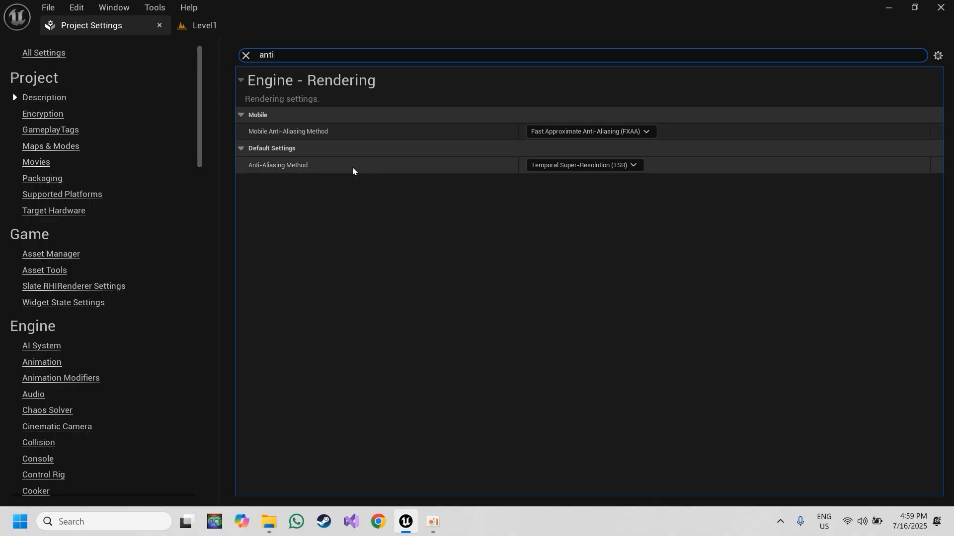
{"action": "left_click", "coordinate": [579, 167]}
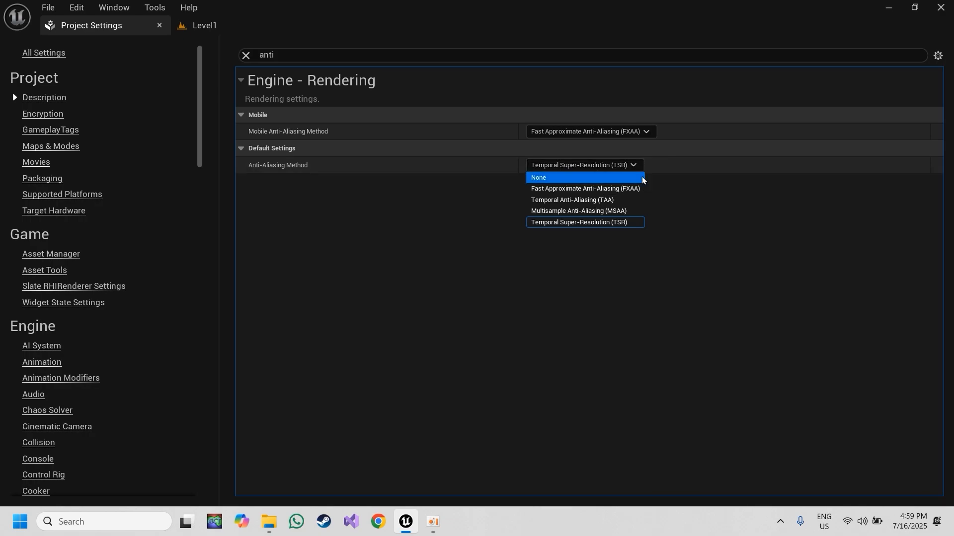
{"action": "left_click", "coordinate": [621, 191]}
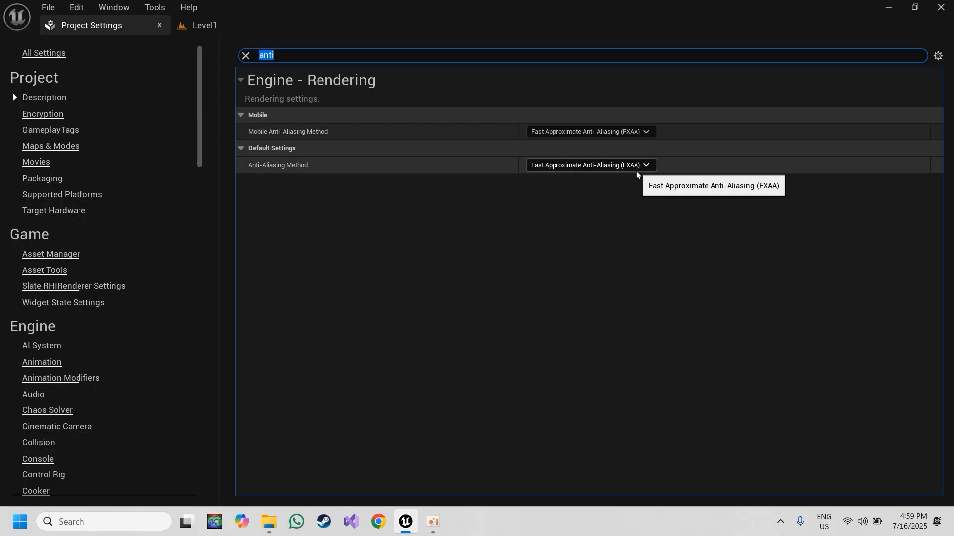
Step: In the Project Settings' Paper2D - Import section, set the Lit Default Masked Material to M_SpriteMaterial, then close the settings
{"action": "left_click", "coordinate": [246, 56]}
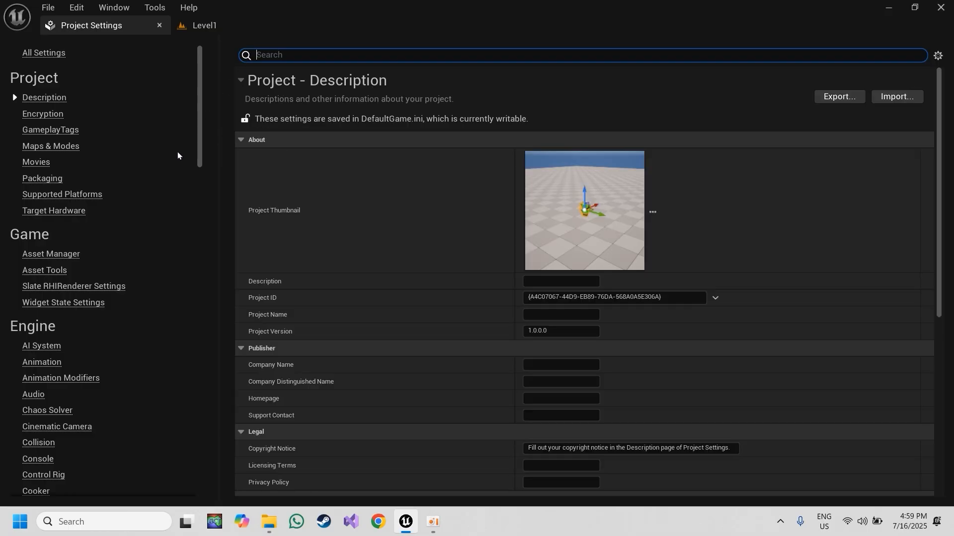
{"action": "scroll", "coordinate": [175, 151], "scroll_direction": "down", "scroll_amount": 15}
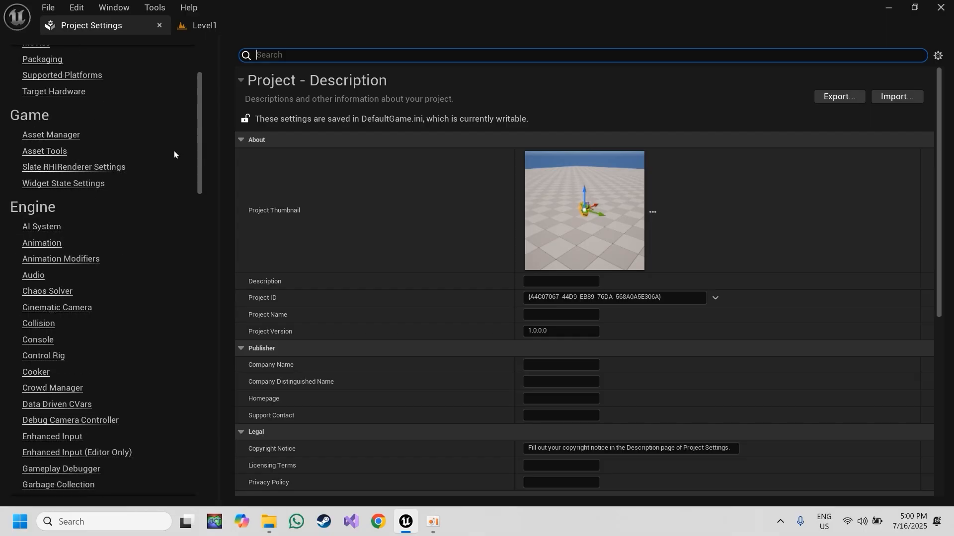
{"action": "scroll", "coordinate": [173, 152], "scroll_direction": "down", "scroll_amount": 15}
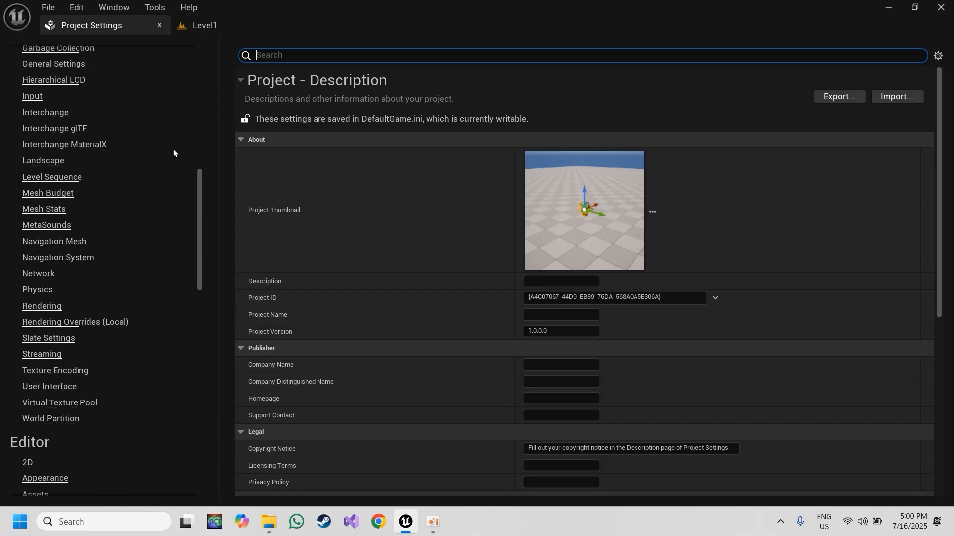
{"action": "scroll", "coordinate": [137, 173], "scroll_direction": "down", "scroll_amount": 3}
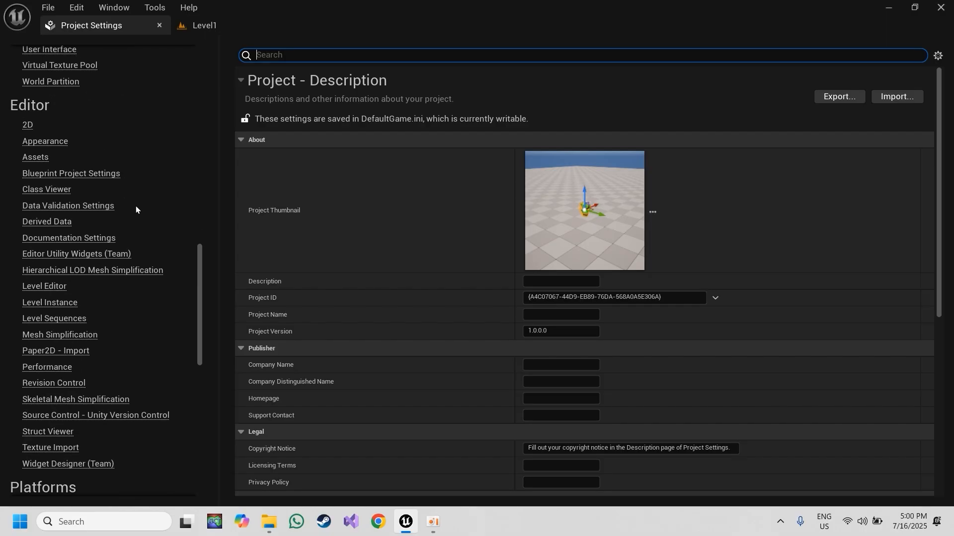
{"action": "left_click", "coordinate": [76, 356]}
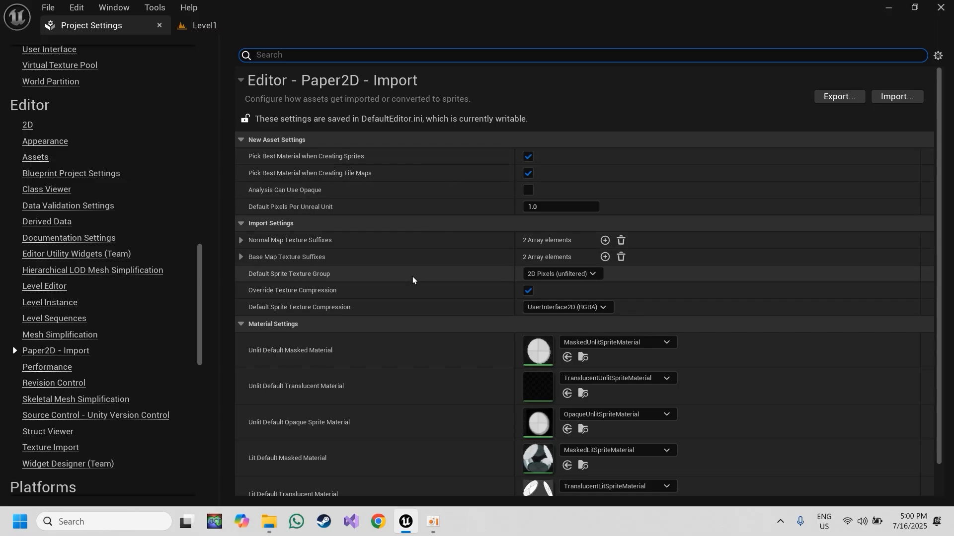
{"action": "scroll", "coordinate": [391, 361], "scroll_direction": "down", "scroll_amount": 2}
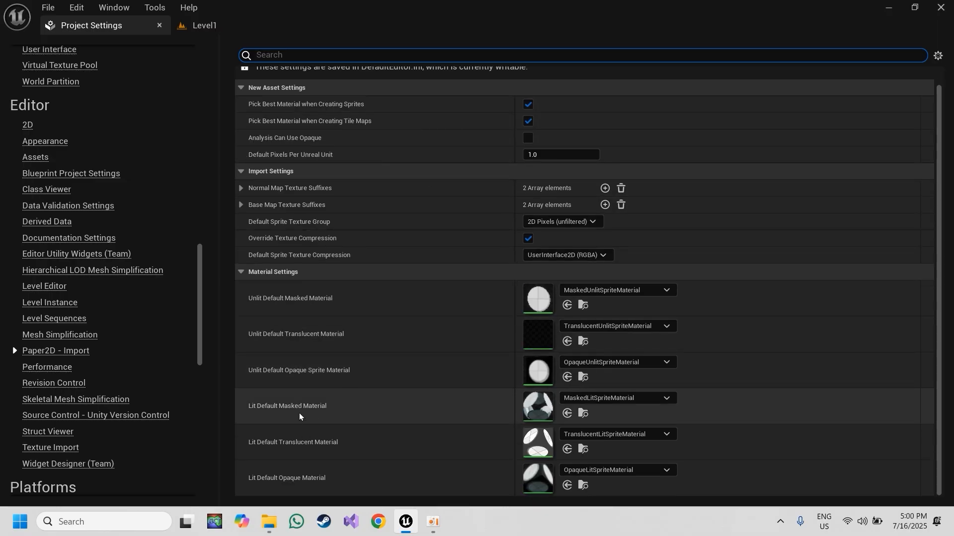
{"action": "left_click", "coordinate": [600, 397]}
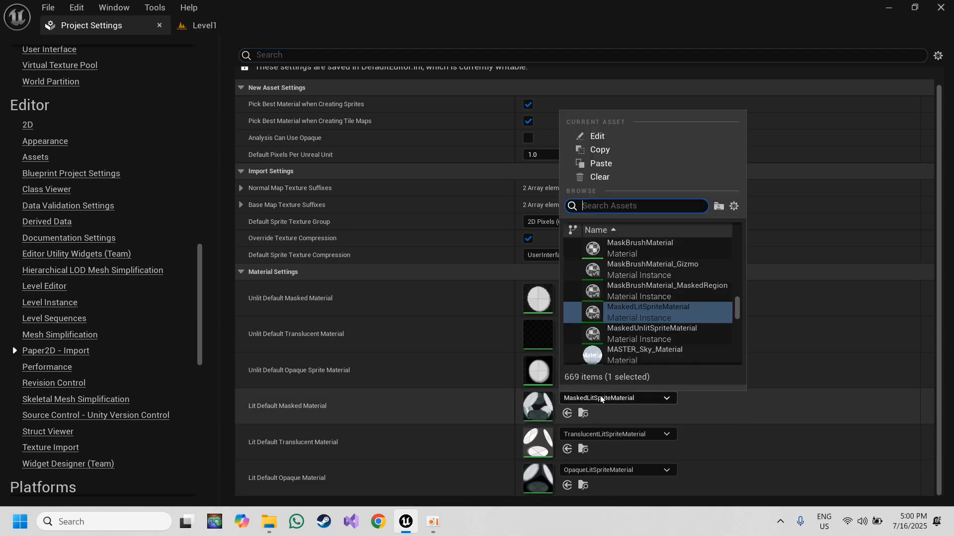
{"action": "type", "text": "M_"}
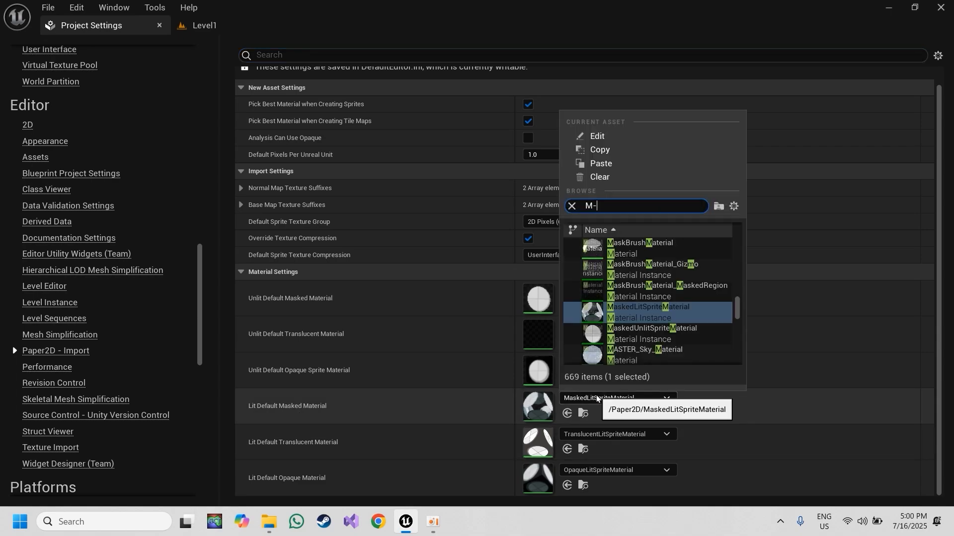
{"action": "type", "text": "sprite"}
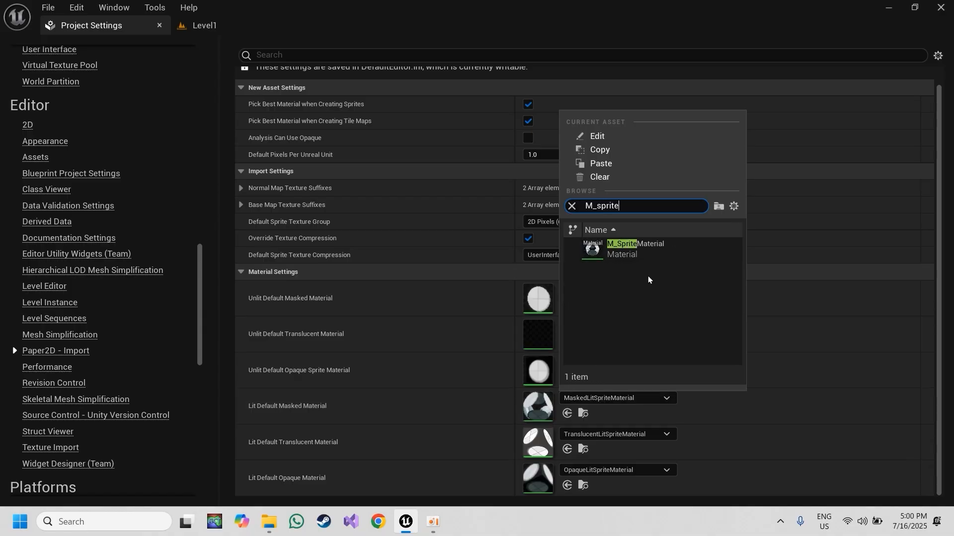
{"action": "left_click", "coordinate": [644, 242]}
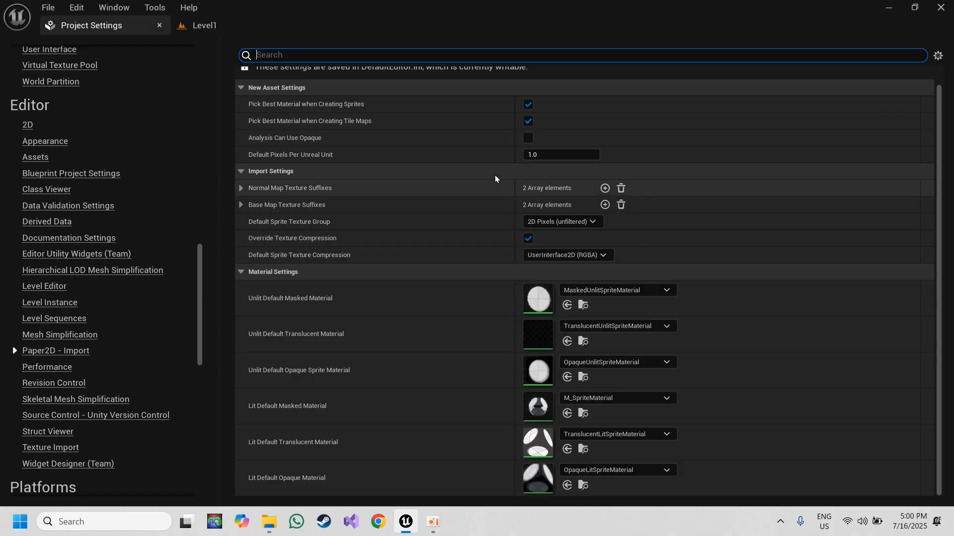
{"action": "left_click", "coordinate": [159, 25]}
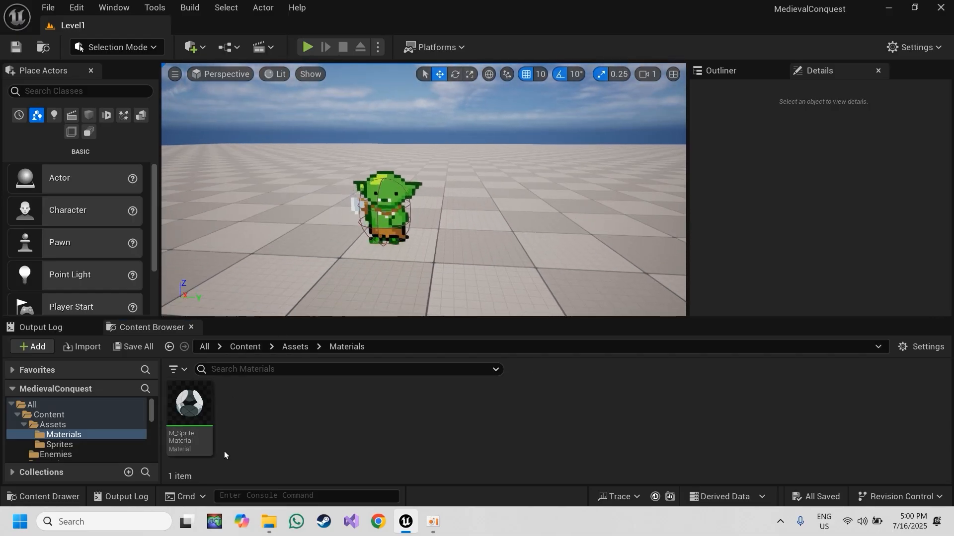
Step: Open M_SpriteMaterial for editing and move the Additional Texture #0 node clear below the Source Texture node
{"action": "mouse_move", "coordinate": [196, 404]}
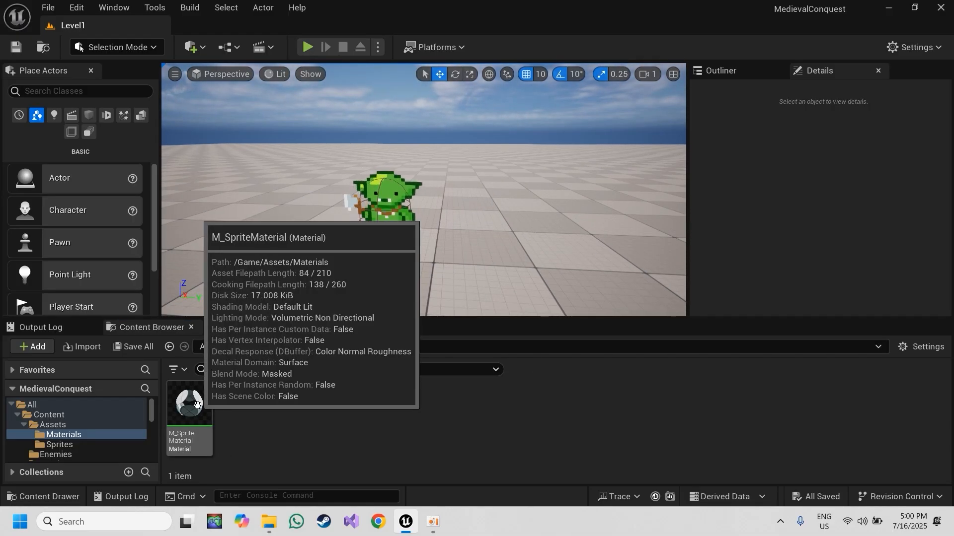
{"action": "double_click", "coordinate": [197, 405]}
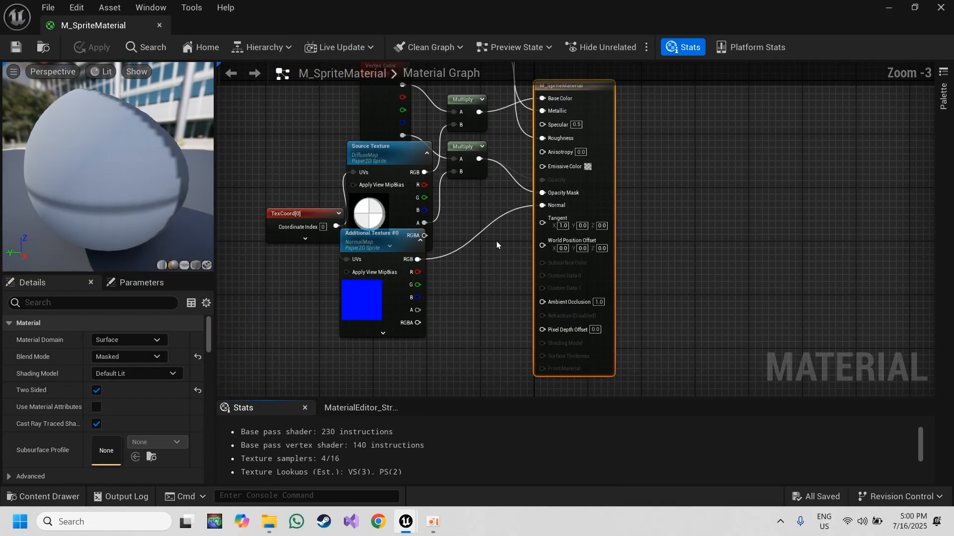
{"action": "right_click_drag", "start_coordinate": [496, 241], "coordinate": [521, 372]}
{"action": "left_click_drag", "start_coordinate": [273, 129], "coordinate": [488, 303]}
{"action": "right_click_drag", "start_coordinate": [513, 214], "coordinate": [502, 372]}
{"action": "right_click_drag", "start_coordinate": [502, 219], "coordinate": [537, 148]}
{"action": "left_click_drag", "start_coordinate": [446, 166], "coordinate": [420, 185]}
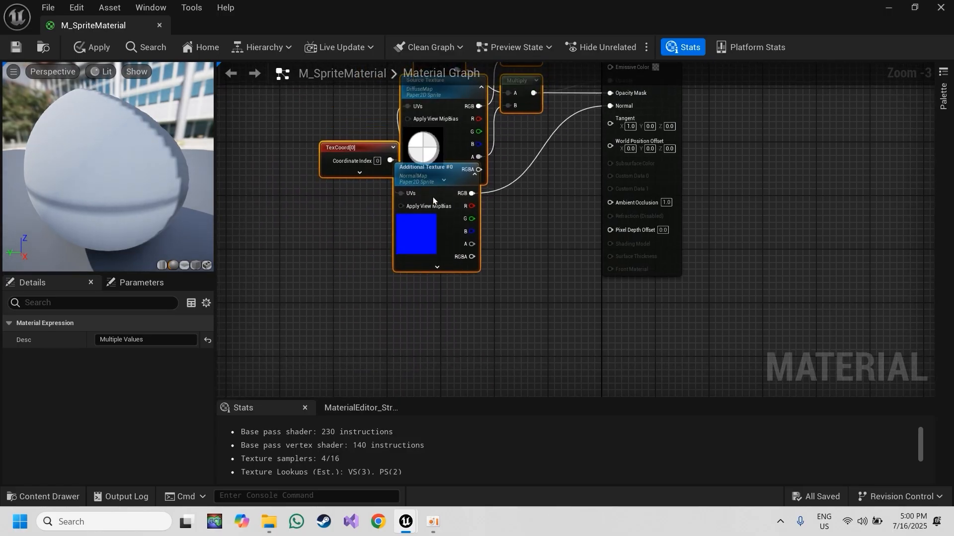
{"action": "left_click", "coordinate": [542, 257]}
{"action": "right_click_drag", "start_coordinate": [323, 150], "coordinate": [388, 234]}
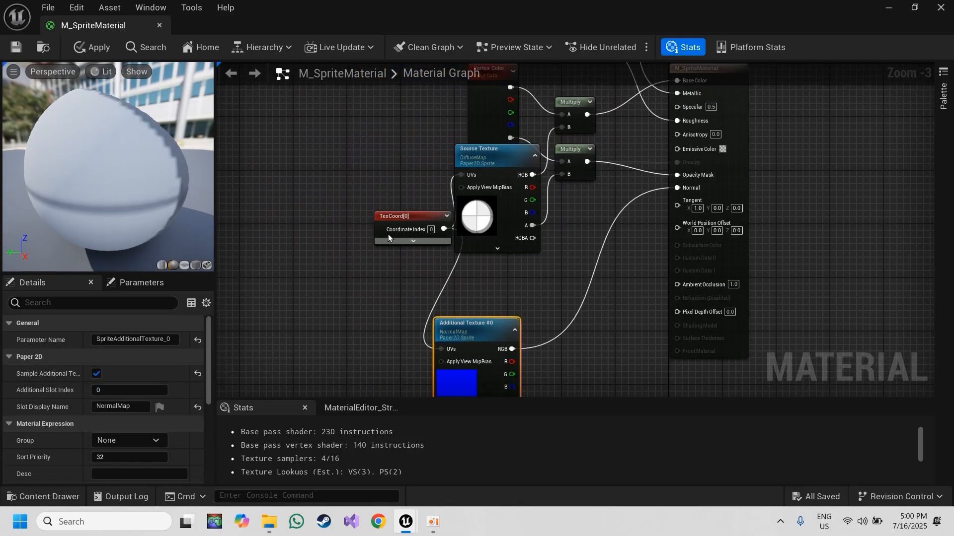
Step: Spread out the TexCoord and Source Texture nodes, aligning Source Texture above the Additional Texture #0 node
{"action": "left_click_drag", "start_coordinate": [389, 234], "coordinate": [284, 229]}
{"action": "right_click_drag", "start_coordinate": [513, 160], "coordinate": [503, 217]}
{"action": "left_click_drag", "start_coordinate": [504, 217], "coordinate": [473, 224]}
{"action": "right_click_drag", "start_coordinate": [402, 219], "coordinate": [388, 76]}
{"action": "right_click_drag", "start_coordinate": [661, 316], "coordinate": [665, 270]}
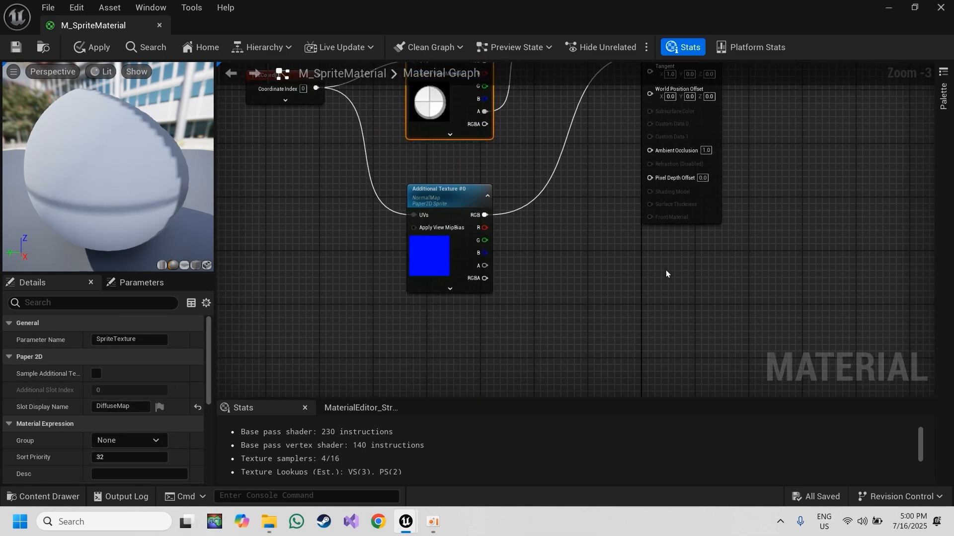
Step: Shift the Additional Texture #0 node away from the material output and feed its RGB output into input A of a new Multiply node
{"action": "left_click_drag", "start_coordinate": [517, 341], "coordinate": [348, 171]}
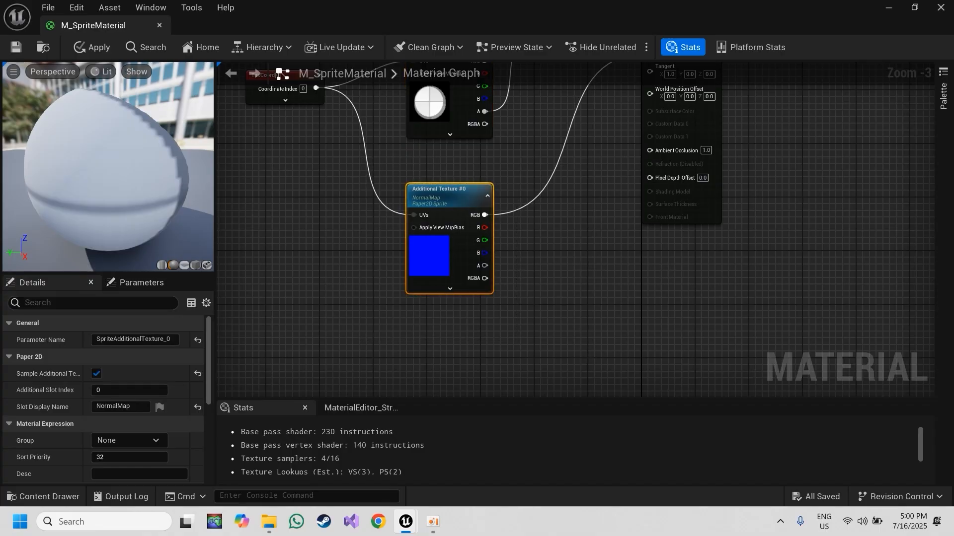
{"action": "right_click_drag", "start_coordinate": [671, 318], "coordinate": [637, 290]}
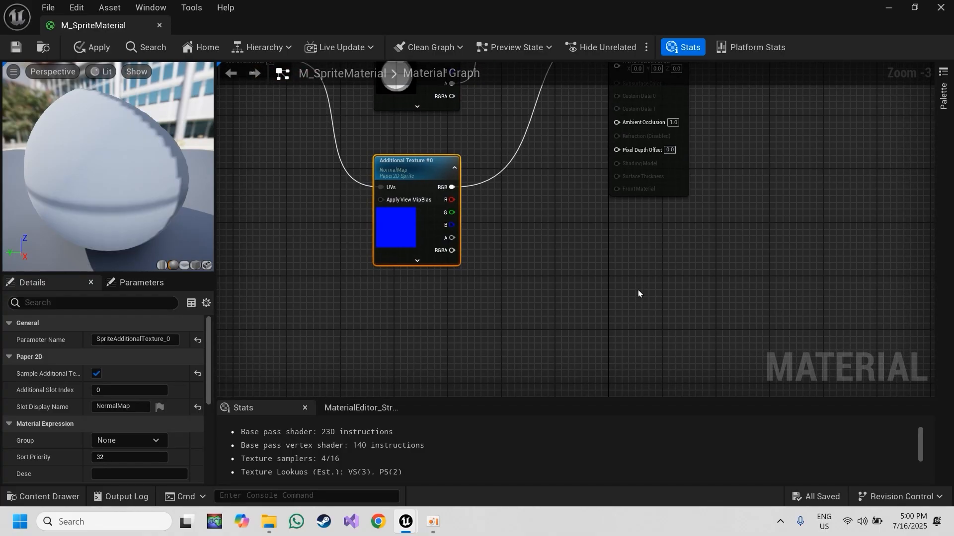
{"action": "left_click_drag", "start_coordinate": [421, 169], "coordinate": [341, 156]}
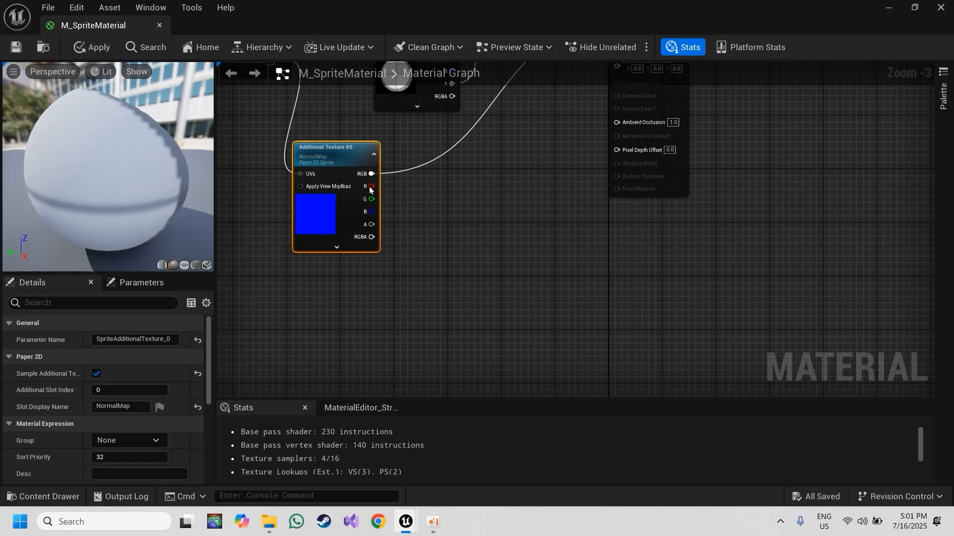
{"action": "left_click_drag", "start_coordinate": [372, 174], "coordinate": [451, 197]}
{"action": "type", "text": "*"}
{"action": "key", "text": "Return"}
{"action": "left_click", "coordinate": [471, 192]}
{"action": "left_click_drag", "start_coordinate": [475, 199], "coordinate": [492, 168]}
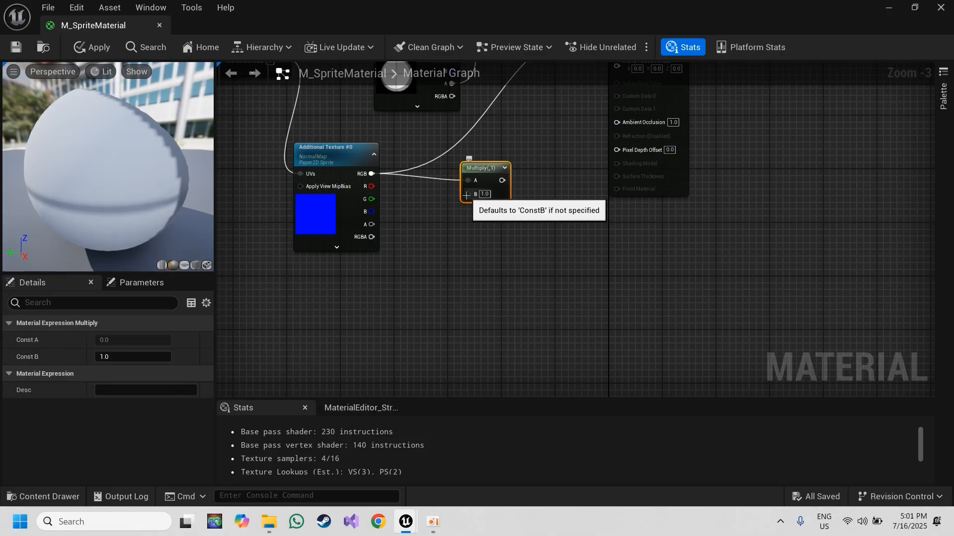
Step: Add a Constant3Vector node below the Additional Texture #0 node and connect its output to input B of the new Multiply node
{"action": "left_click", "coordinate": [399, 285]}
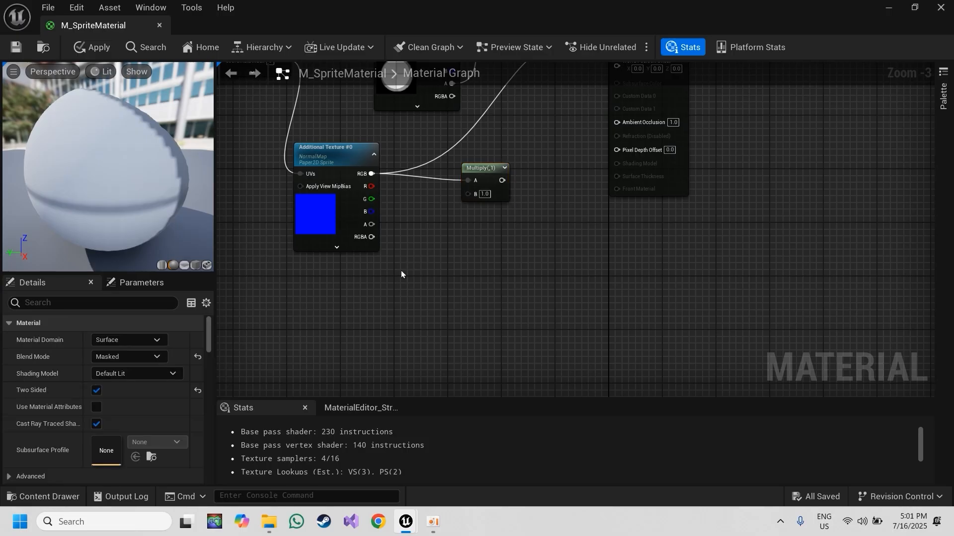
{"action": "left_click", "coordinate": [419, 305]}
{"action": "left_click_drag", "start_coordinate": [462, 315], "coordinate": [468, 194]}
{"action": "right_click_drag", "start_coordinate": [567, 307], "coordinate": [589, 250]}
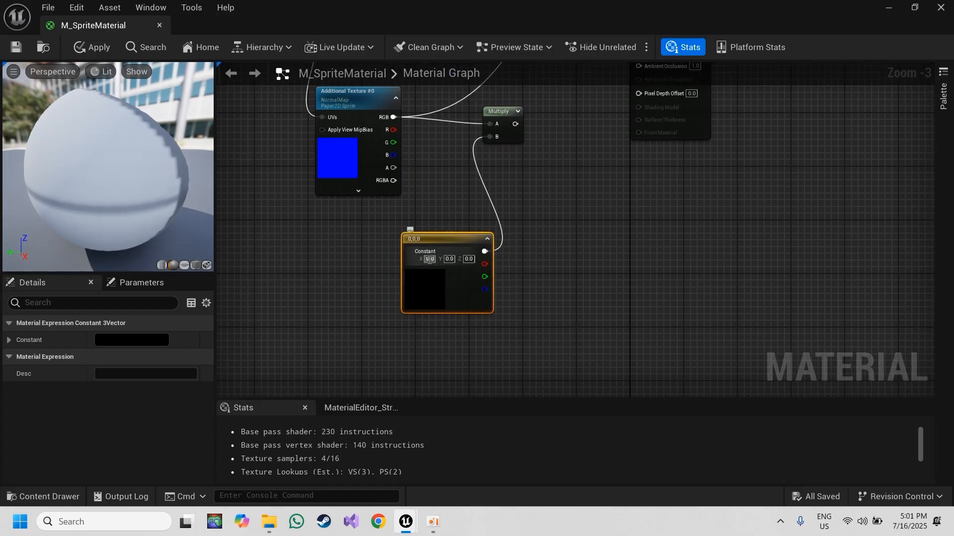
Step: Set the constant vector's X and Z values to 1 and reposition its node beneath the Additional Texture #0 node
{"action": "type", "text": "1"}
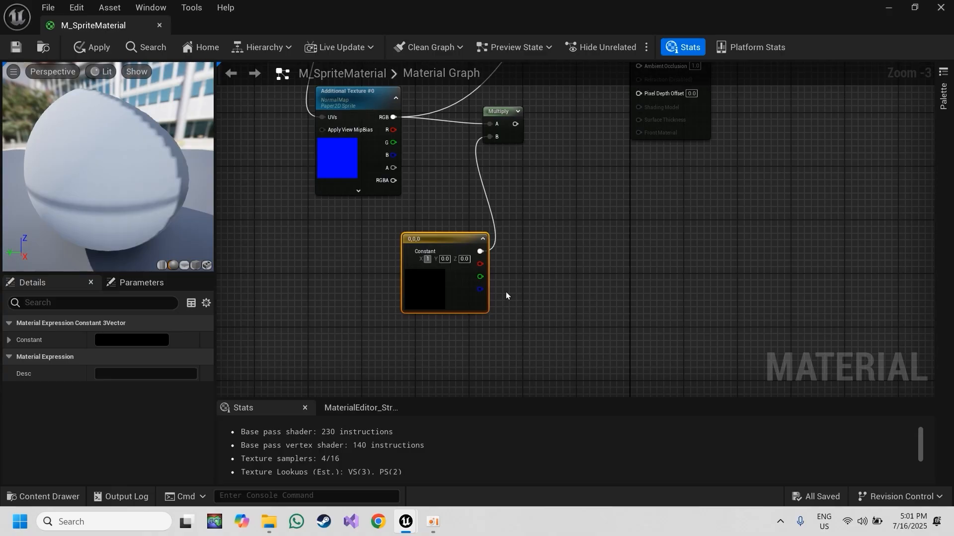
{"action": "left_click", "coordinate": [468, 259]}
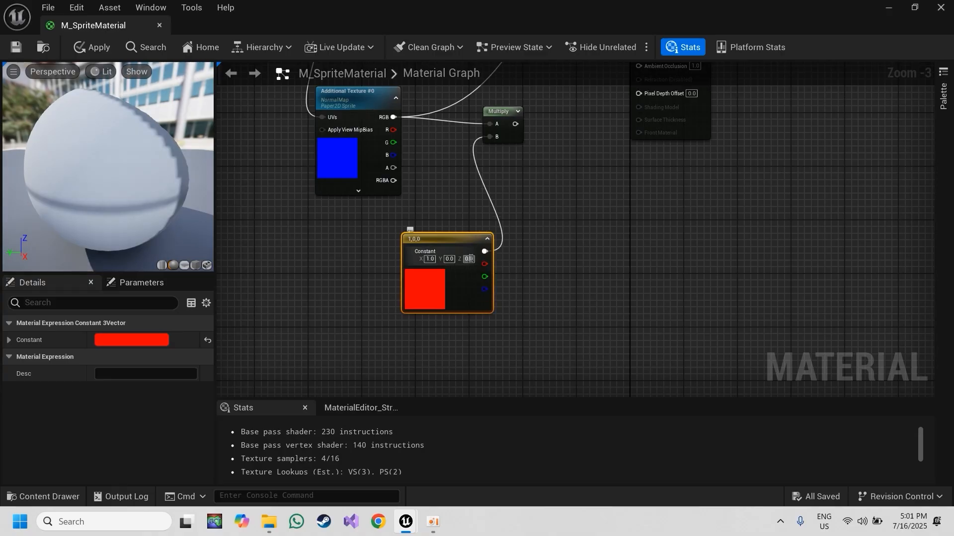
{"action": "type", "text": "1"}
{"action": "left_click", "coordinate": [646, 290]}
{"action": "right_click_drag", "start_coordinate": [563, 296], "coordinate": [596, 306]}
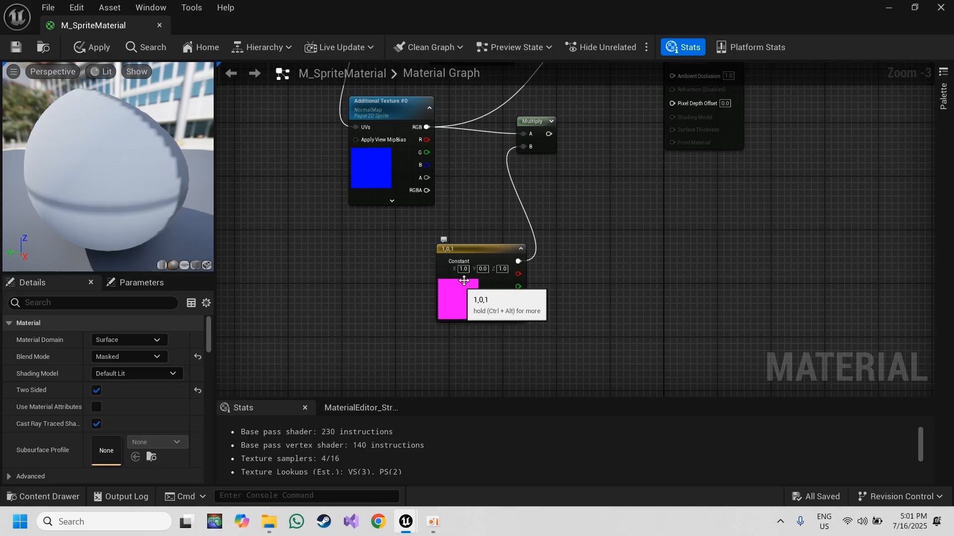
{"action": "right_click_drag", "start_coordinate": [647, 274], "coordinate": [517, 327]}
{"action": "left_click", "coordinate": [325, 301]}
{"action": "left_click_drag", "start_coordinate": [326, 300], "coordinate": [278, 292]}
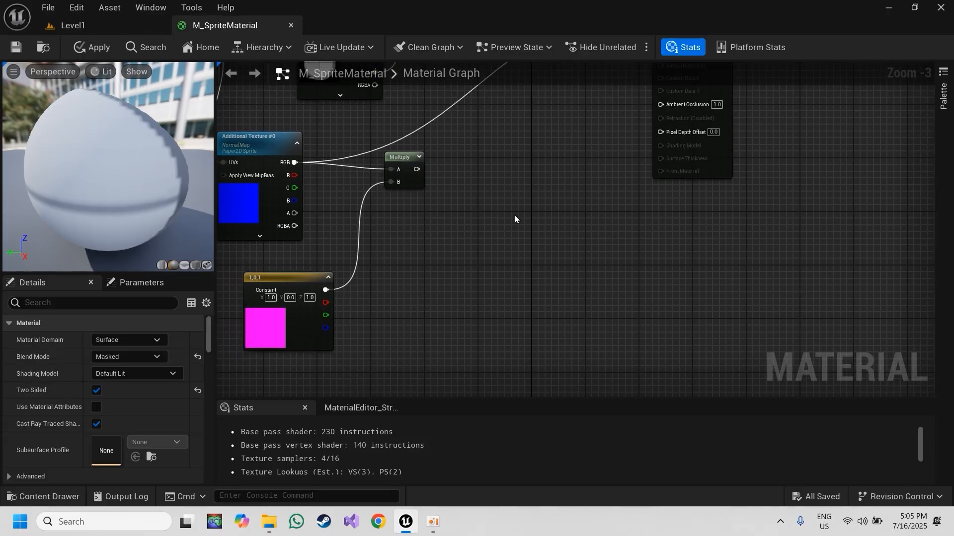
Step: Add a LinearInterpolate node beside the normal-map Multiply node and connect the Multiply output to its input A
{"action": "right_click", "coordinate": [518, 216]}
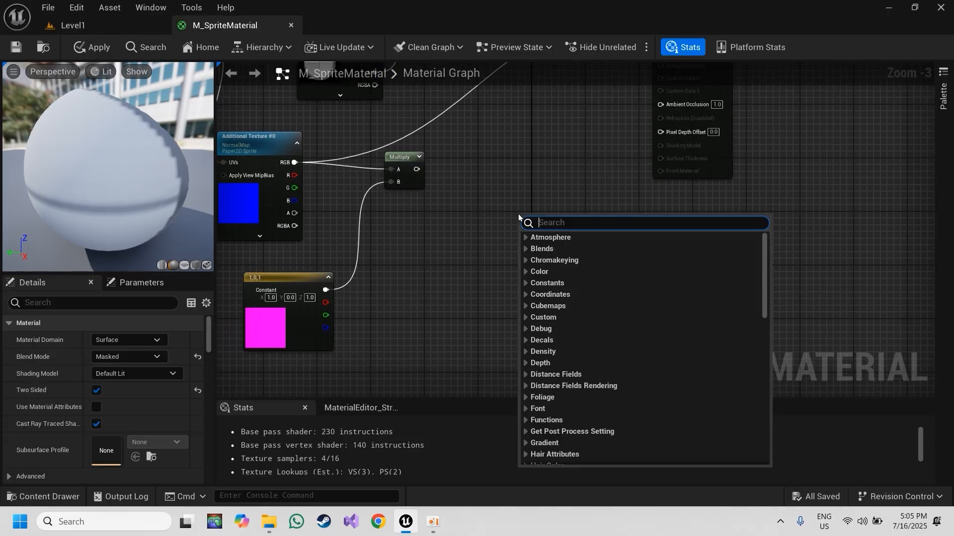
{"action": "type", "text": "lerp"}
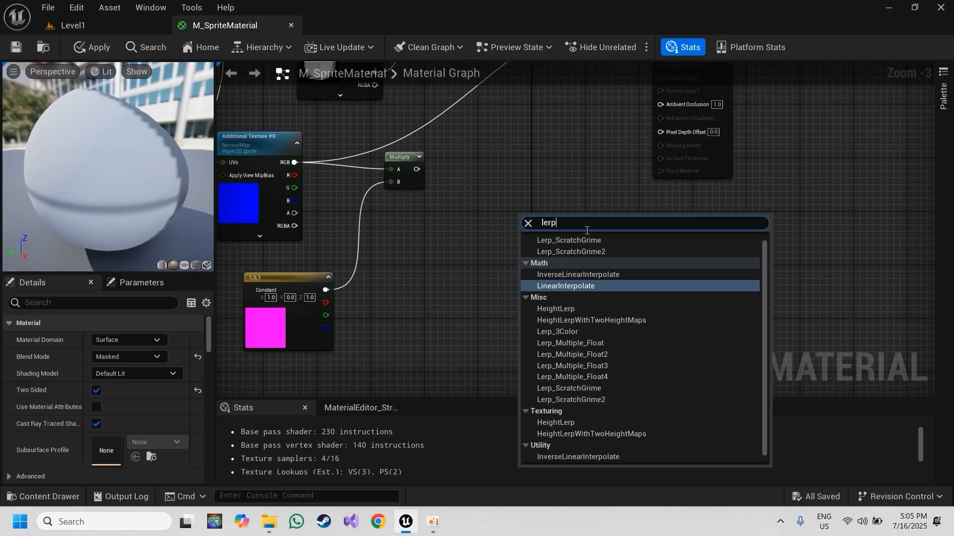
{"action": "left_click", "coordinate": [572, 287]}
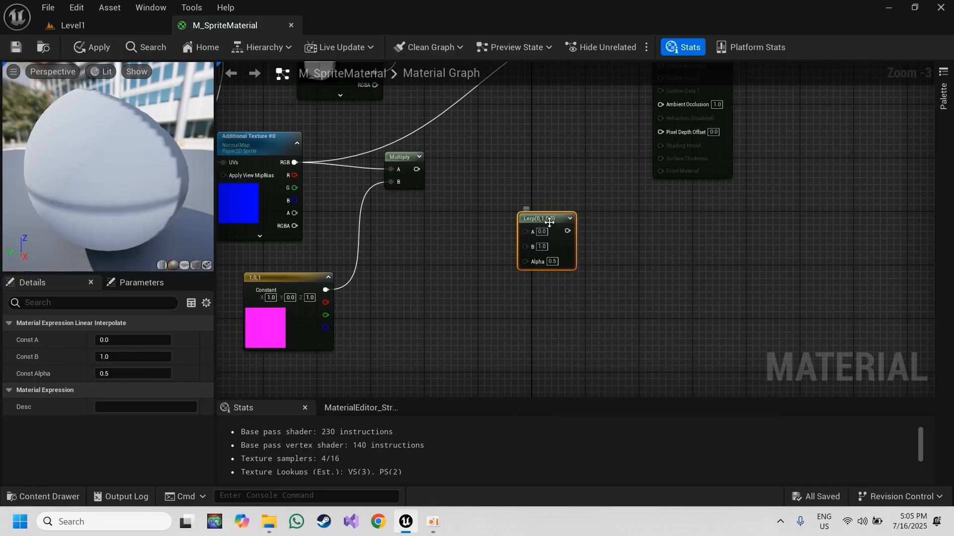
{"action": "left_click_drag", "start_coordinate": [551, 224], "coordinate": [551, 179]}
{"action": "left_click_drag", "start_coordinate": [417, 169], "coordinate": [527, 177]}
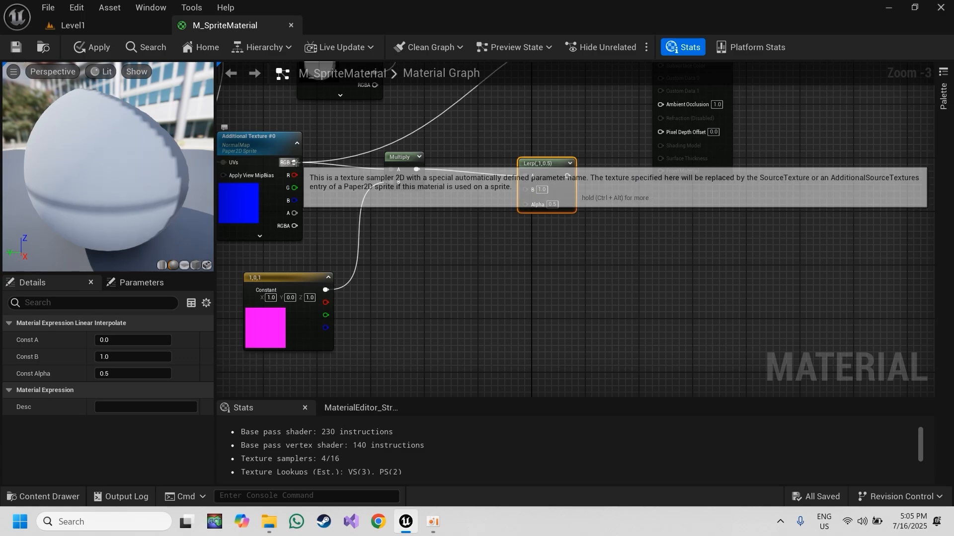
Step: Connect Additional Texture #0's RGB output to the Lerp's input B, routing the wire below the Multiply node with a reroute node
{"action": "right_click_drag", "start_coordinate": [295, 163], "coordinate": [314, 184]}
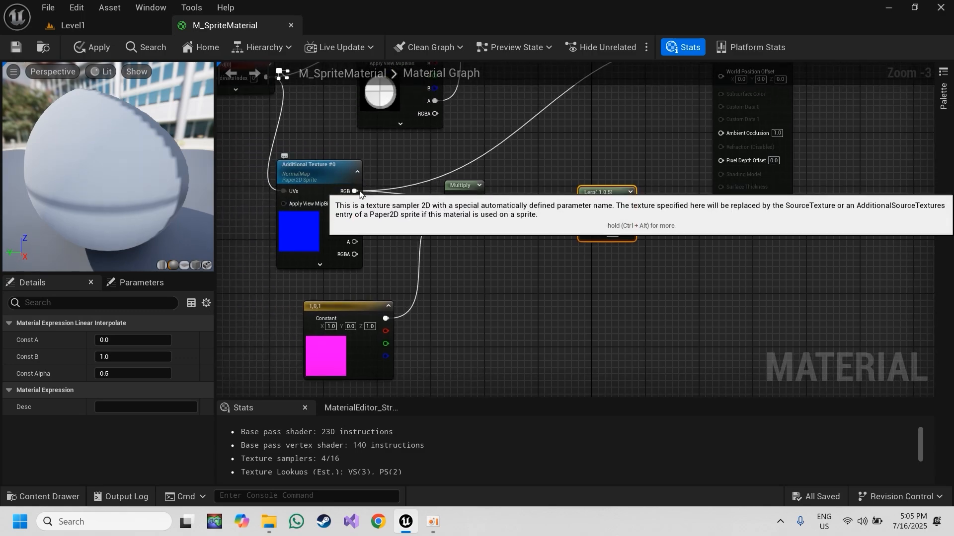
{"action": "left_click_drag", "start_coordinate": [354, 191], "coordinate": [592, 221]}
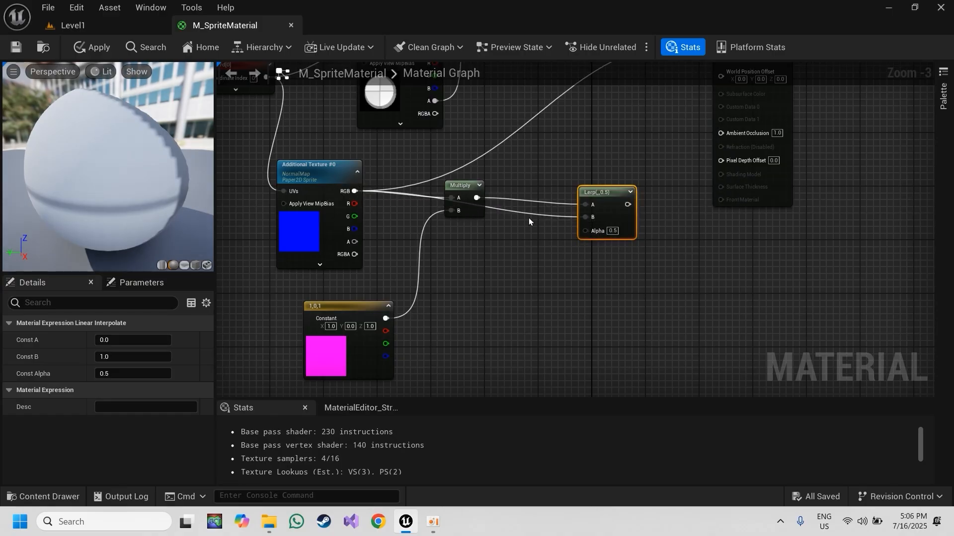
{"action": "double_click", "coordinate": [520, 215]}
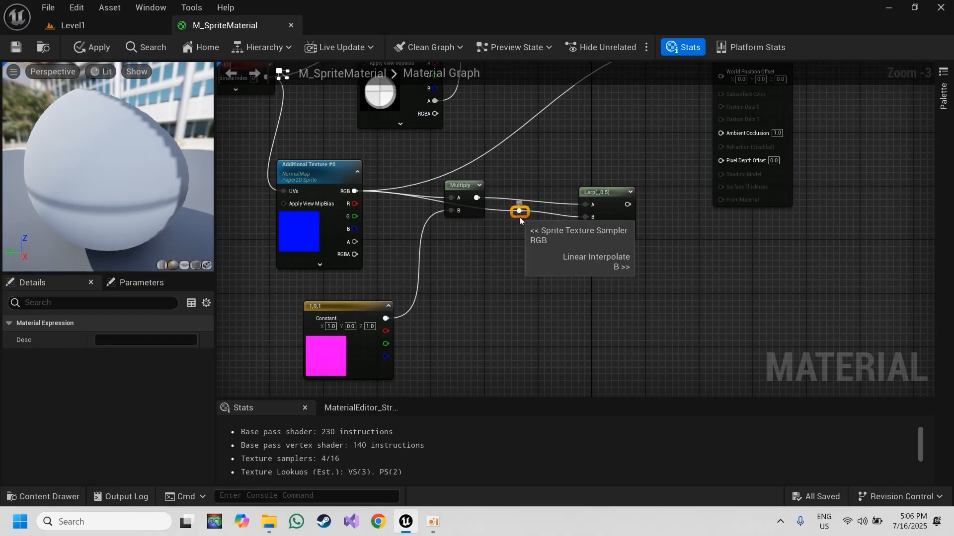
{"action": "left_click_drag", "start_coordinate": [519, 217], "coordinate": [432, 231]}
Step: Add a TwoSidedSign node below the Lerp node and connect its output to the Lerp's Alpha input
{"action": "right_click_drag", "start_coordinate": [560, 283], "coordinate": [467, 242]}
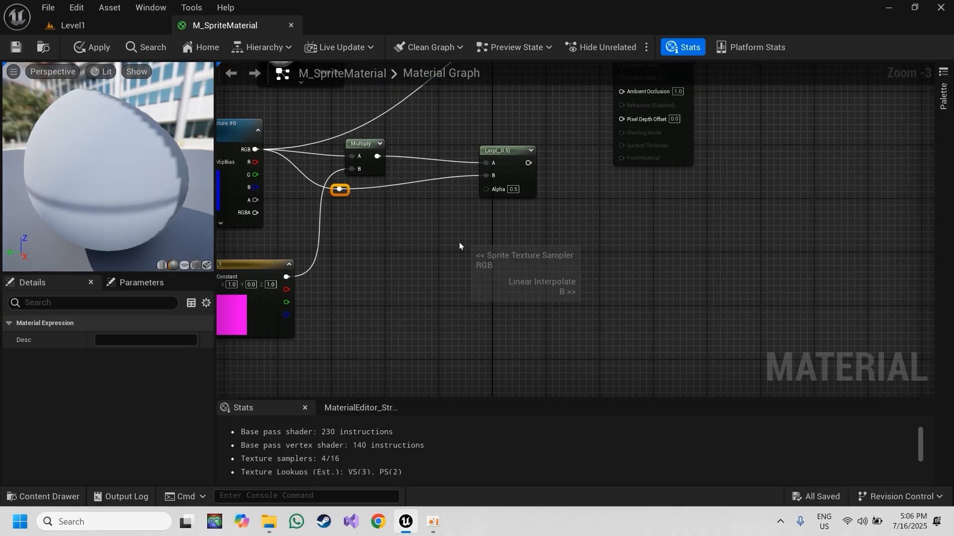
{"action": "right_click", "coordinate": [429, 249]}
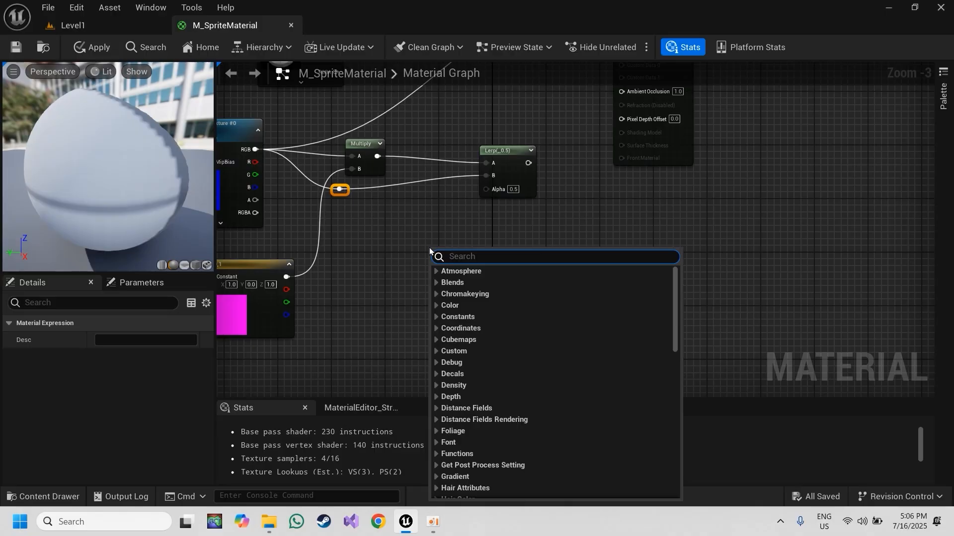
{"action": "type", "text": "twosided"}
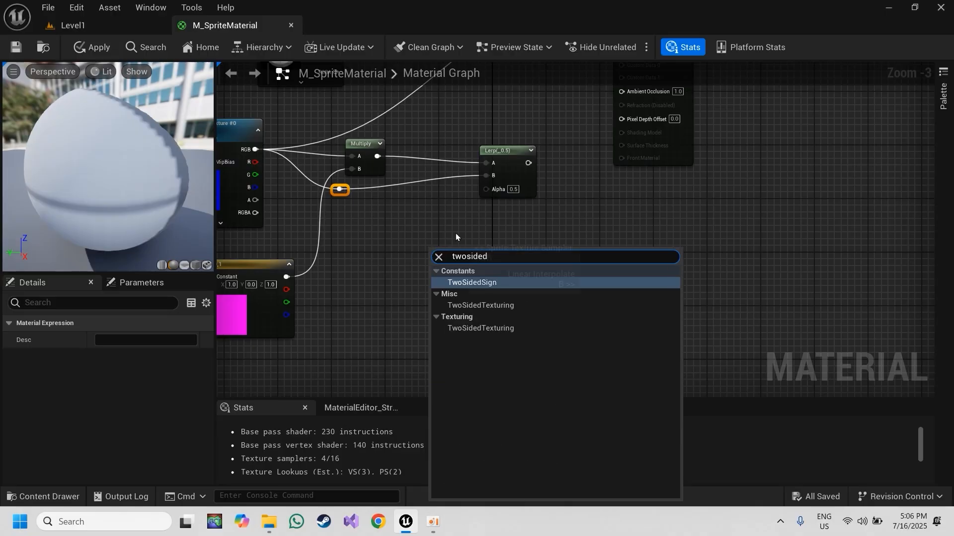
{"action": "left_click", "coordinate": [500, 284]}
{"action": "left_click_drag", "start_coordinate": [456, 254], "coordinate": [485, 189]}
Step: Connect the Lerp output to the material's Normal input, then save and close M_SpriteMaterial
{"action": "right_click_drag", "start_coordinate": [597, 197], "coordinate": [418, 352]}
{"action": "left_click_drag", "start_coordinate": [400, 351], "coordinate": [511, 183]}
{"action": "right_click_drag", "start_coordinate": [401, 233], "coordinate": [511, 231]}
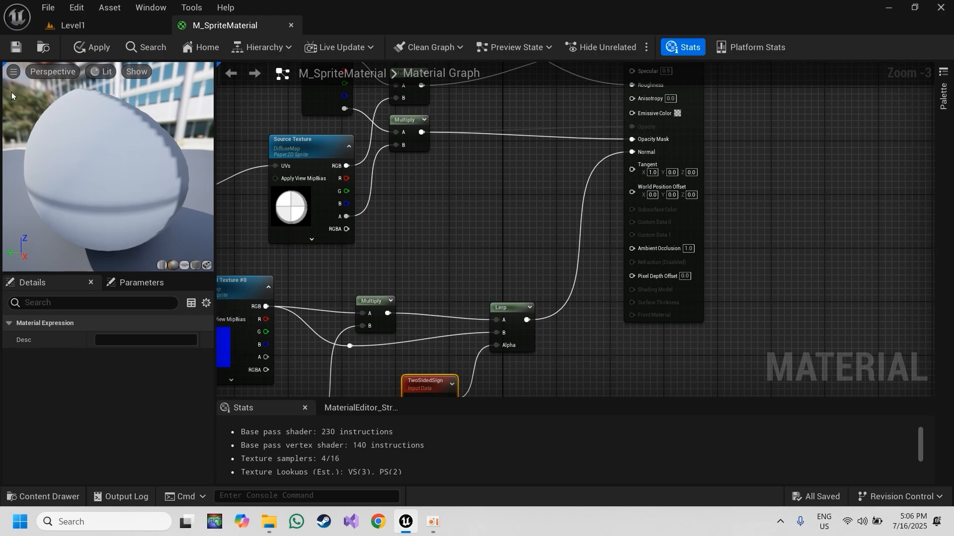
{"action": "left_click", "coordinate": [16, 48]}
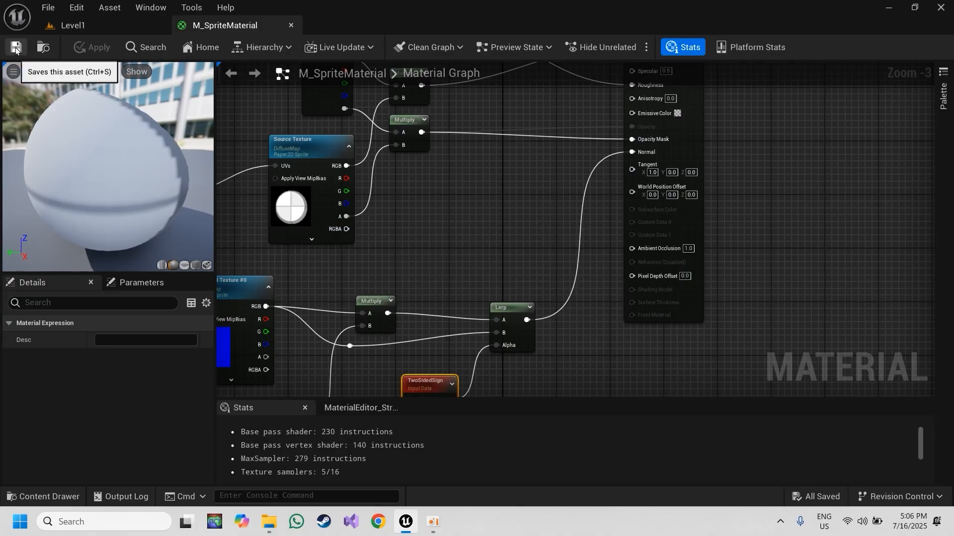
{"action": "left_click", "coordinate": [290, 25]}
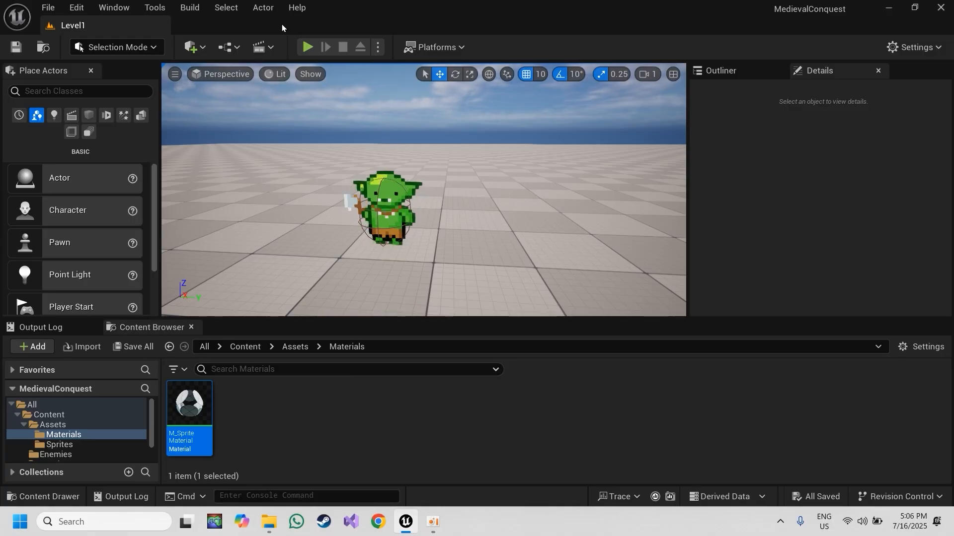
Step: Open the Goblin_01_d1 flipbook from the Assets/Sprites folder
{"action": "left_click", "coordinate": [296, 347]}
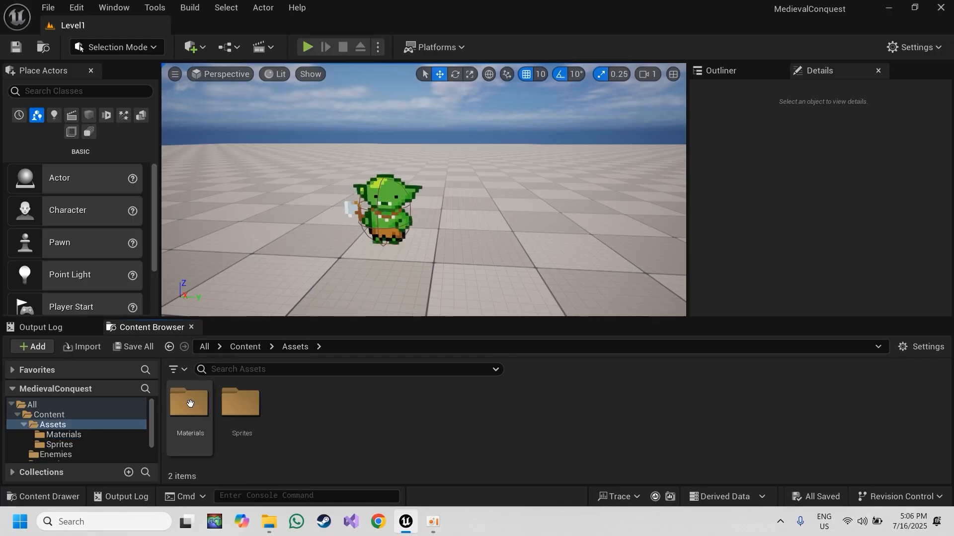
{"action": "left_click", "coordinate": [235, 416]}
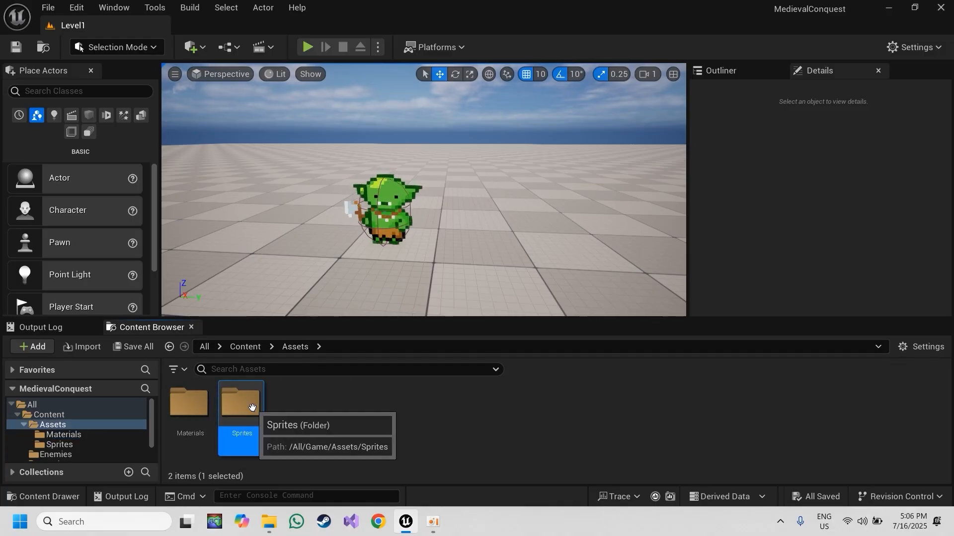
{"action": "double_click", "coordinate": [235, 416]}
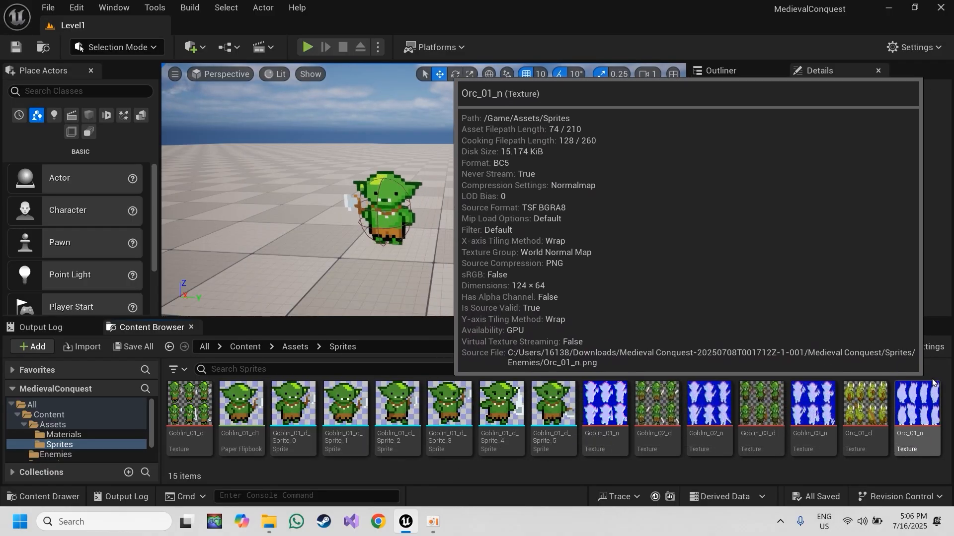
{"action": "double_click", "coordinate": [243, 417]}
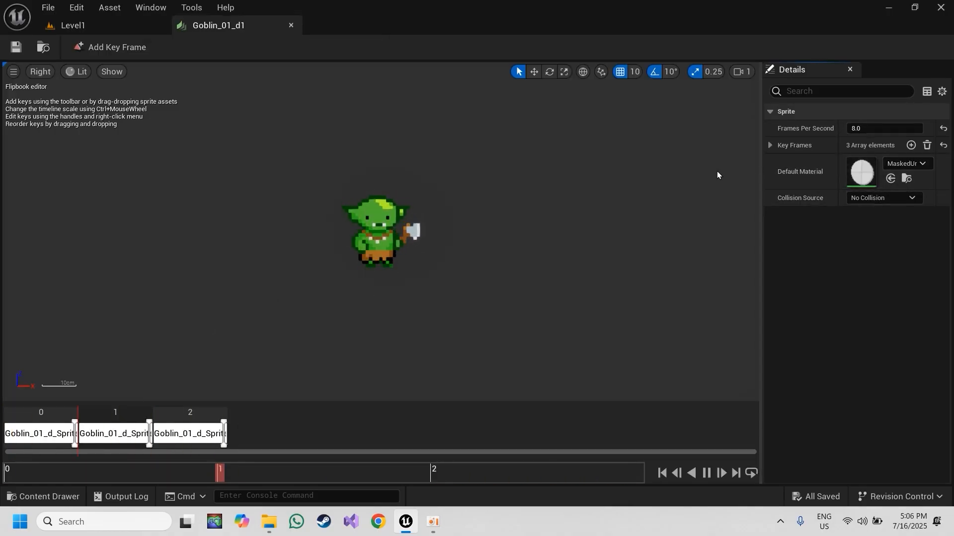
Step: Set the flipbook's default material to M_SpriteMaterial, and save and close the flipbook
{"action": "left_click", "coordinate": [917, 165]}
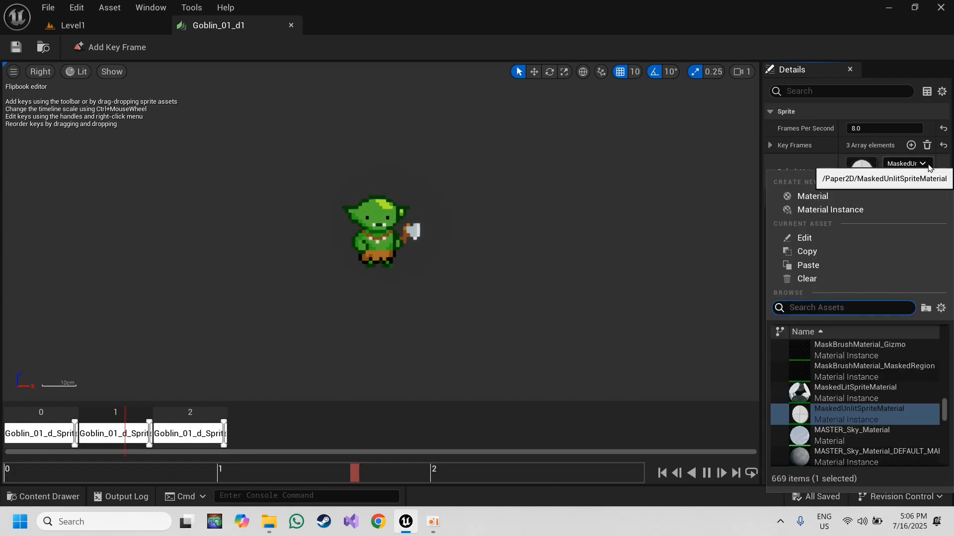
{"action": "type", "text": "M_"}
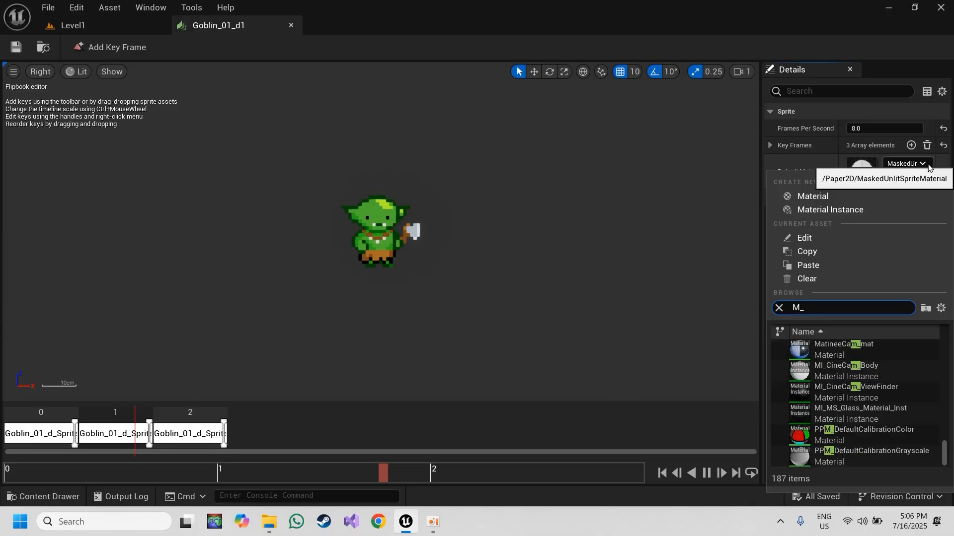
{"action": "type", "text": "s"}
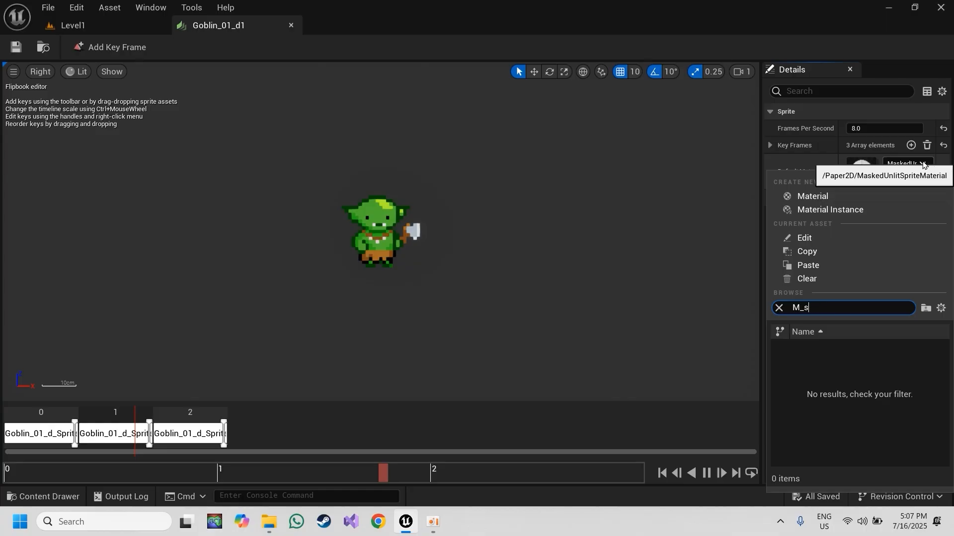
{"action": "type", "text": "rte"}
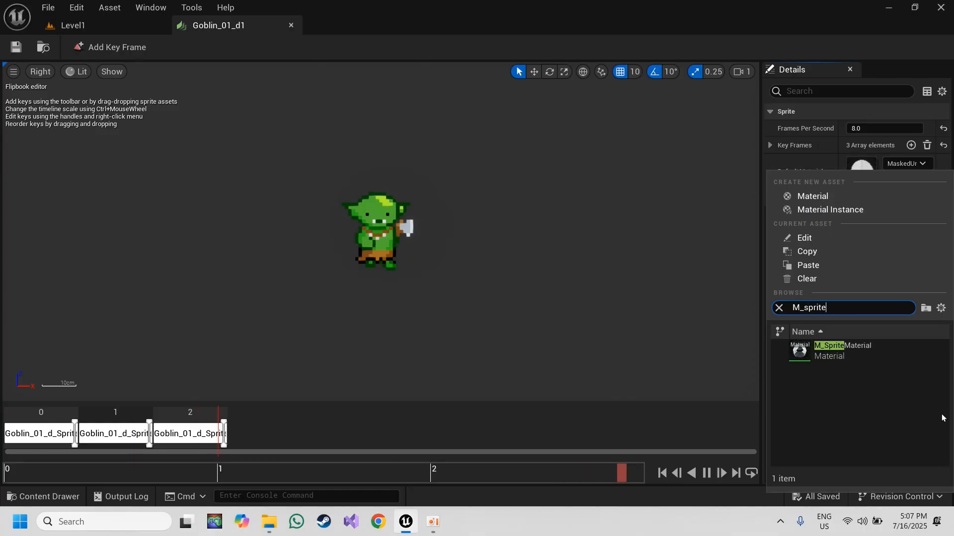
{"action": "left_click", "coordinate": [877, 343]}
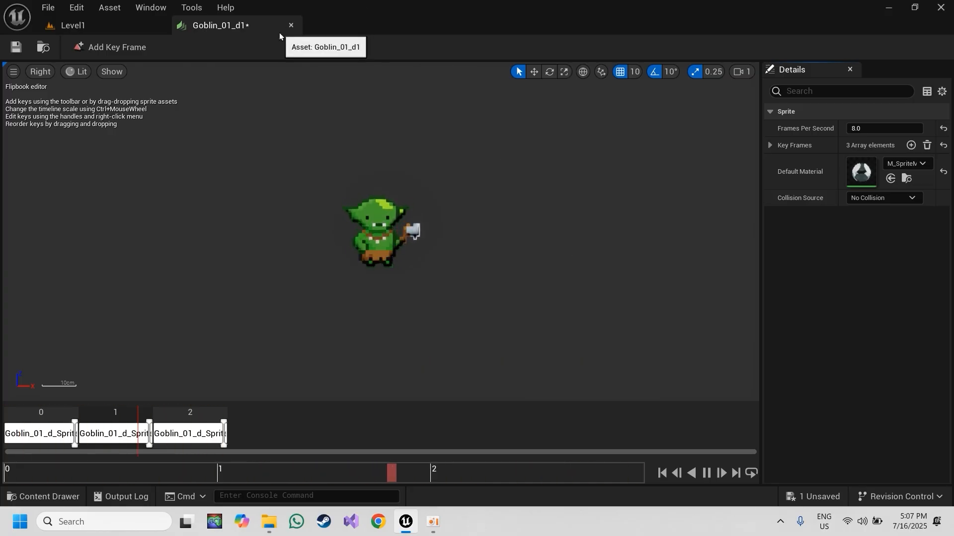
{"action": "key", "text": "ctrl+s"}
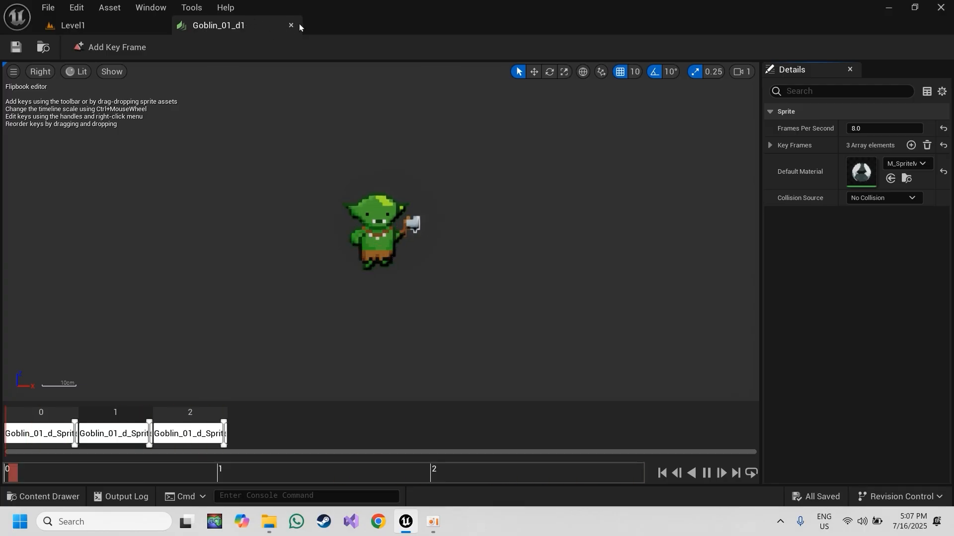
{"action": "left_click", "coordinate": [294, 23]}
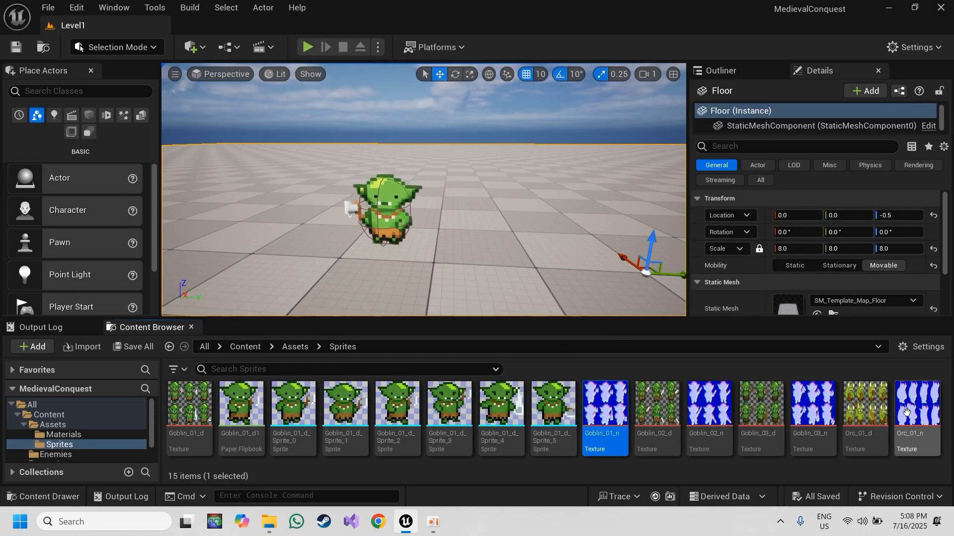
Step: Open the Goblin_01_n, Goblin_02_n, Goblin_03_n and Orc_01_n textures together in the Property Matrix
{"action": "left_click", "coordinate": [723, 415], "text": "ctrl"}
{"action": "left_click", "coordinate": [812, 407], "text": "ctrl"}
{"action": "left_click", "coordinate": [916, 407], "text": "ctrl"}
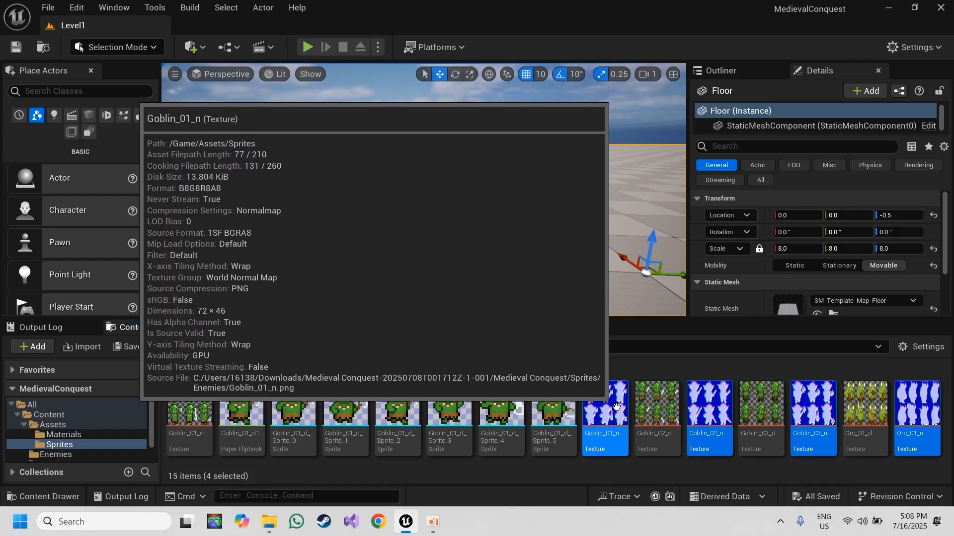
{"action": "right_click", "coordinate": [616, 407]}
{"action": "mouse_move", "coordinate": [745, 297]}
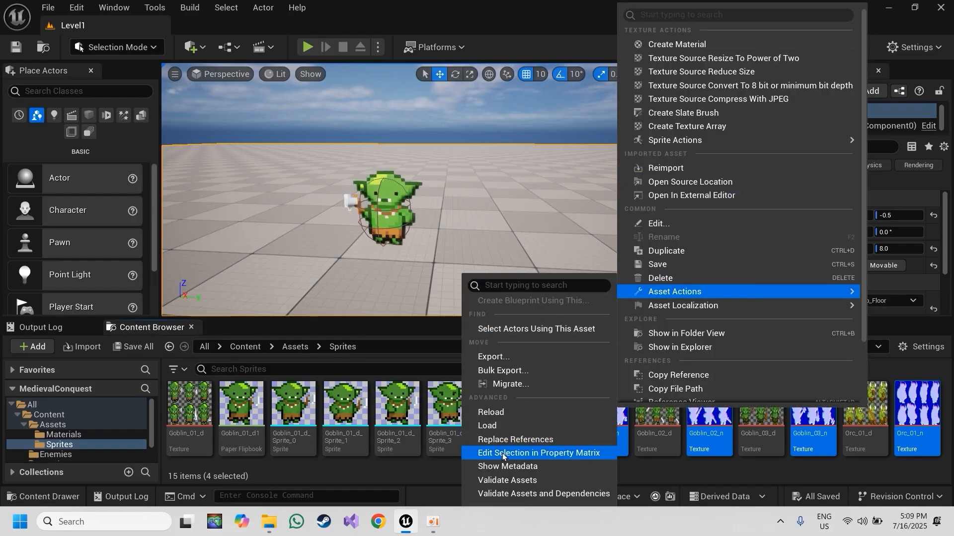
{"action": "left_click", "coordinate": [568, 454]}
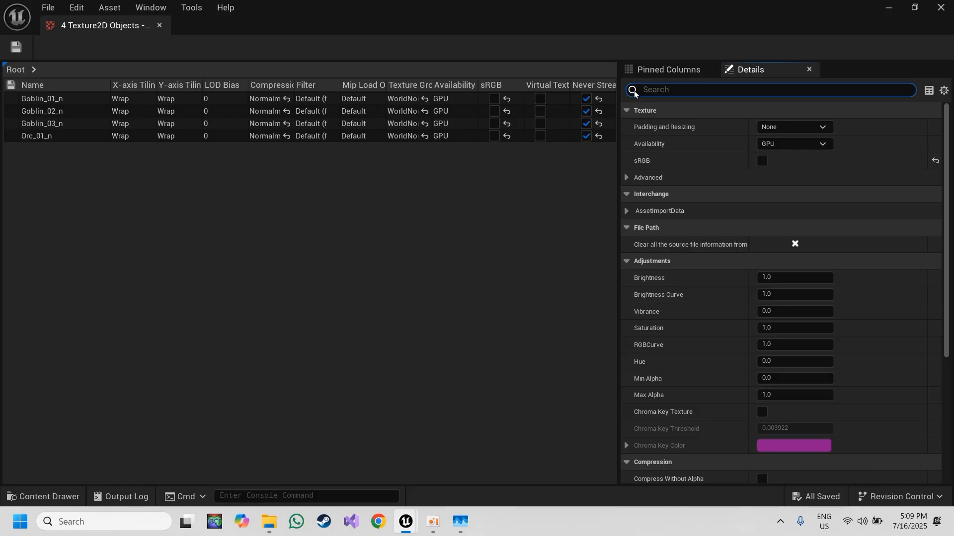
Step: Set the Filter of all four normal-map textures to Nearest, and save and close the matrix
{"action": "left_click", "coordinate": [633, 90]}
{"action": "type", "text": "filter"}
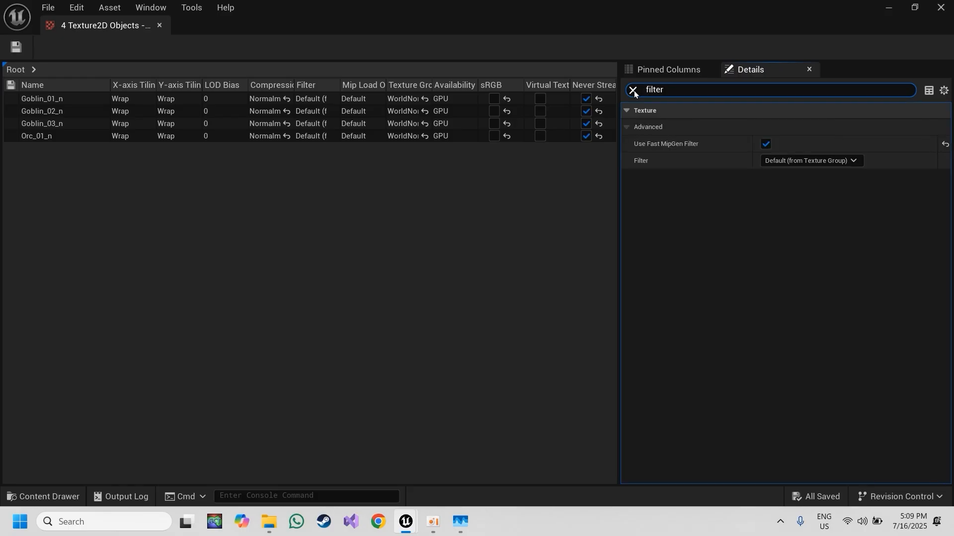
{"action": "left_click", "coordinate": [783, 161]}
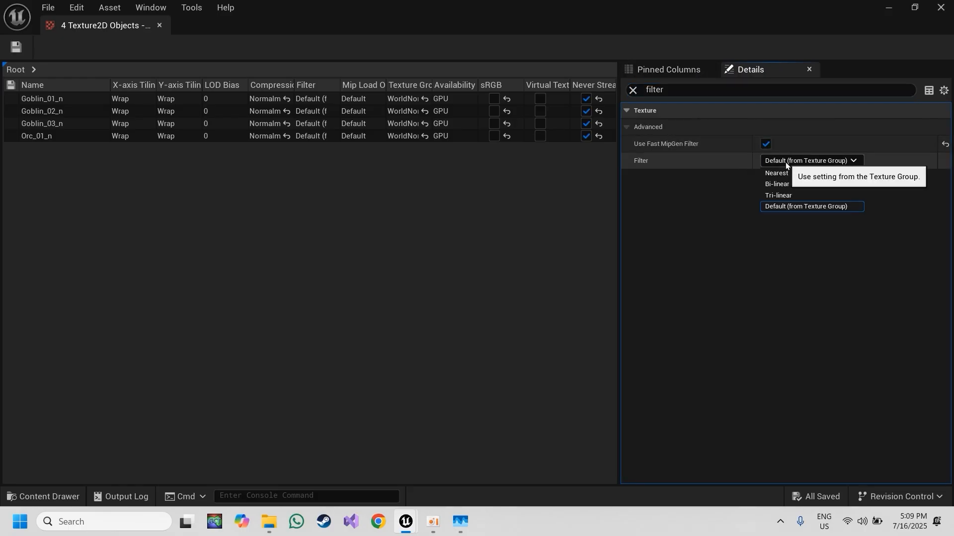
{"action": "left_click", "coordinate": [794, 172]}
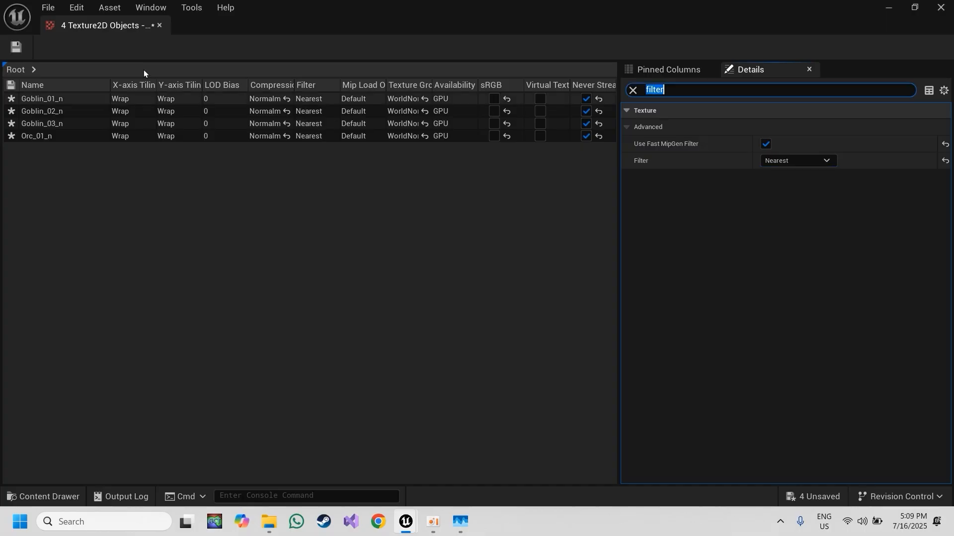
{"action": "left_click", "coordinate": [16, 48]}
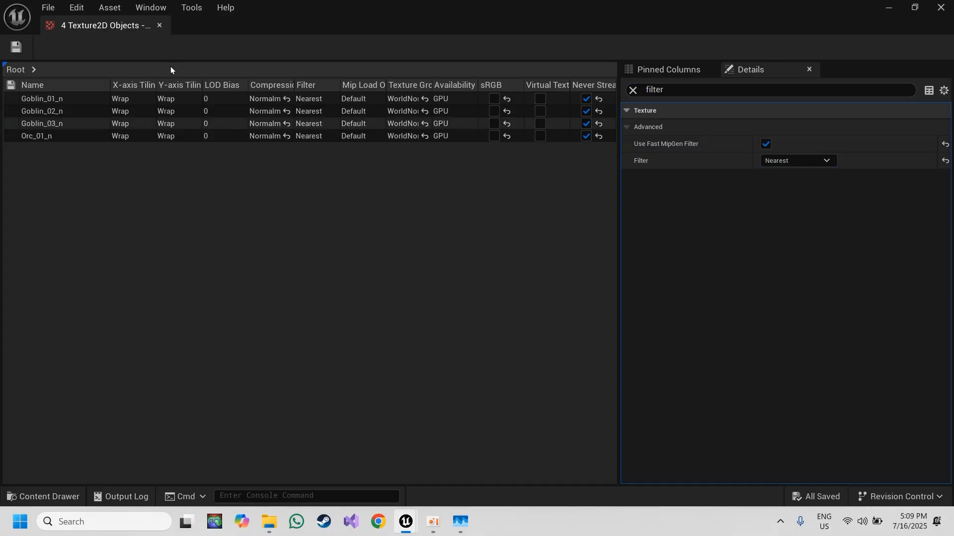
{"action": "left_click", "coordinate": [160, 26]}
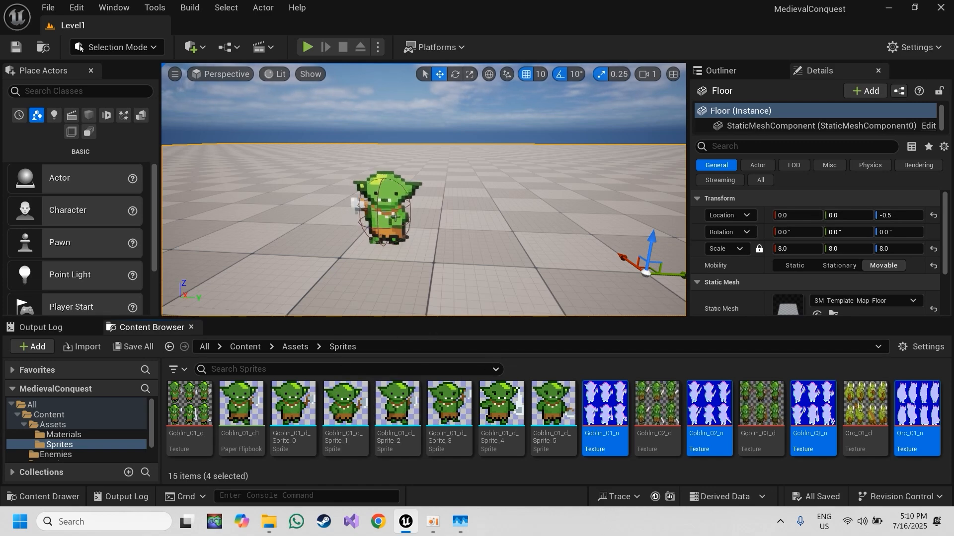
Step: Place a point light beside the goblin in the level and position it at X -20, Y -150, Z 90
{"action": "mouse_move", "coordinate": [423, 190]}
{"action": "right_mouse_down"}
{"action": "mouse_move", "coordinate": [417, 174]}
{"action": "mouse_move", "coordinate": [425, 194]}
{"action": "mouse_move", "coordinate": [348, 186]}
{"action": "mouse_move", "coordinate": [422, 187]}
{"action": "mouse_move", "coordinate": [426, 199]}
{"action": "right_mouse_up"}
{"action": "key", "text": "w"}
{"action": "key", "text": "s"}
{"action": "left_click", "coordinate": [54, 116]}
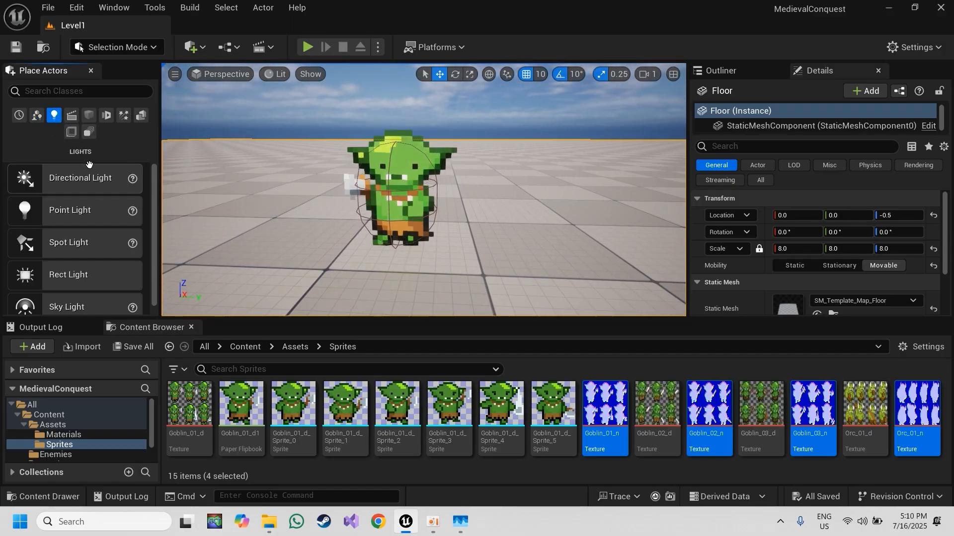
{"action": "left_click_drag", "start_coordinate": [84, 207], "coordinate": [522, 224]}
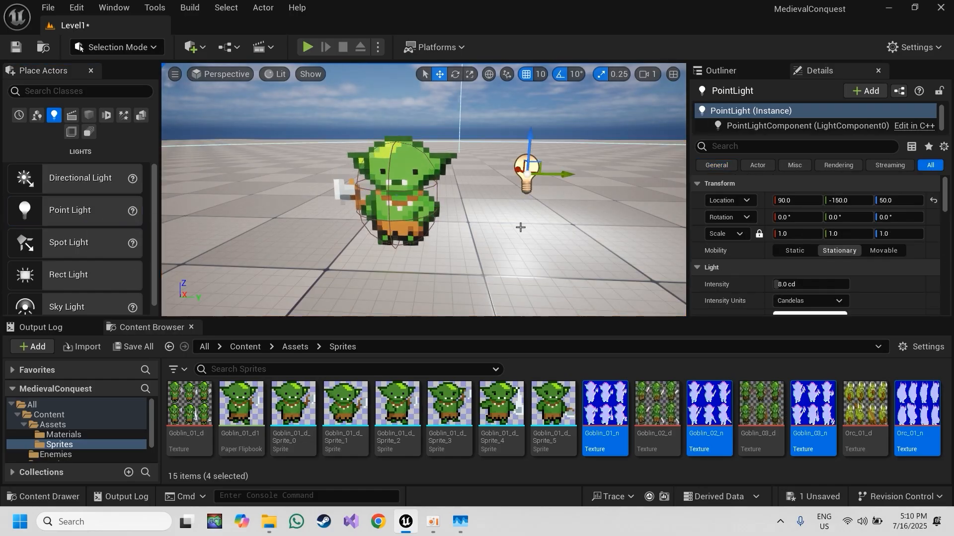
{"action": "left_click_drag", "start_coordinate": [517, 169], "coordinate": [526, 189]}
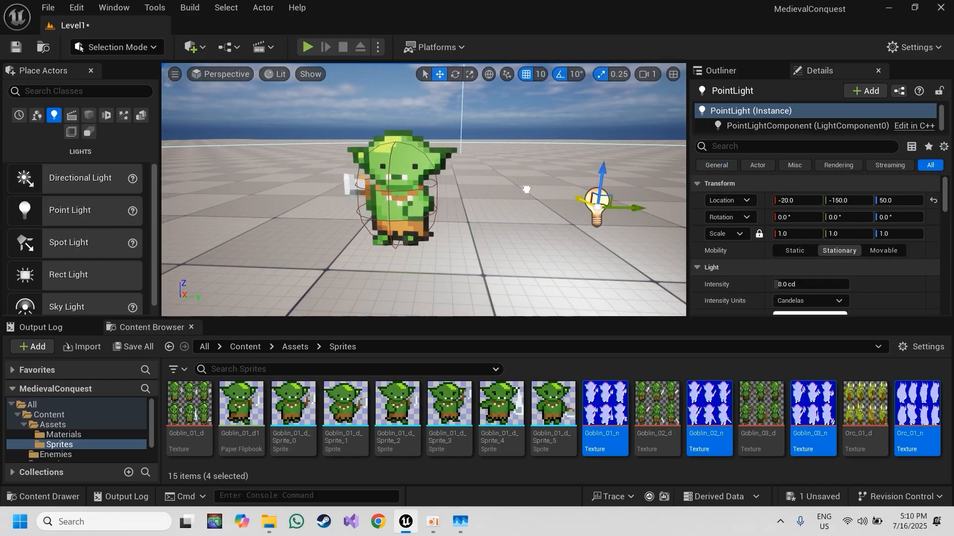
{"action": "left_click_drag", "start_coordinate": [602, 182], "coordinate": [599, 101]}
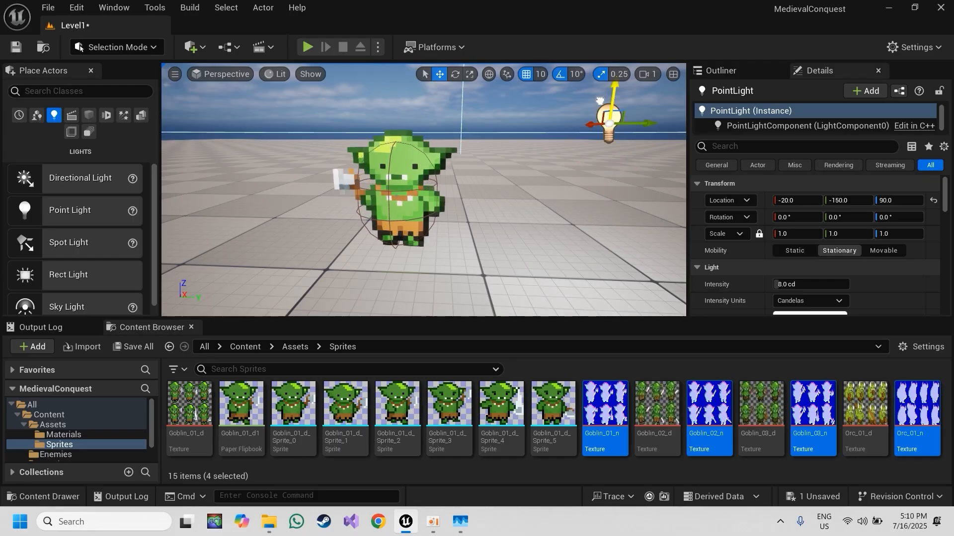
Step: Set the point light's color to orange (hex sRGB FF5200FF) and its intensity to about 17.5 cd
{"action": "scroll", "coordinate": [845, 281], "scroll_direction": "down", "scroll_amount": 1}
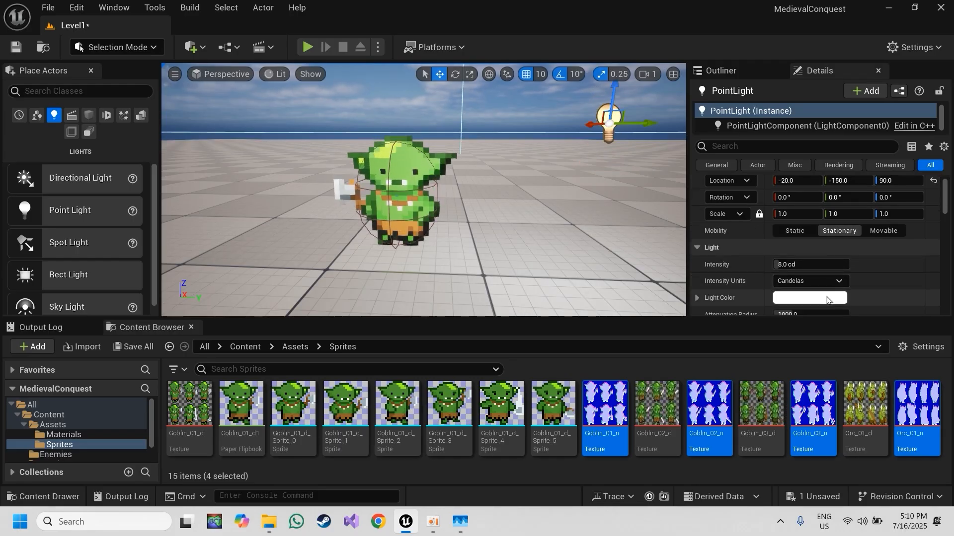
{"action": "left_click", "coordinate": [798, 298]}
{"action": "left_click_drag", "start_coordinate": [656, 280], "coordinate": [726, 291]}
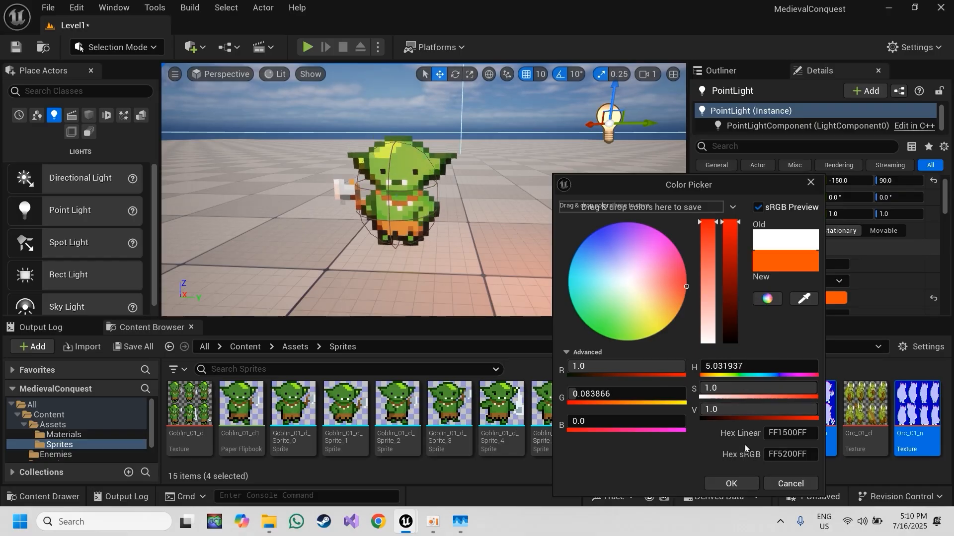
{"action": "left_click", "coordinate": [733, 485]}
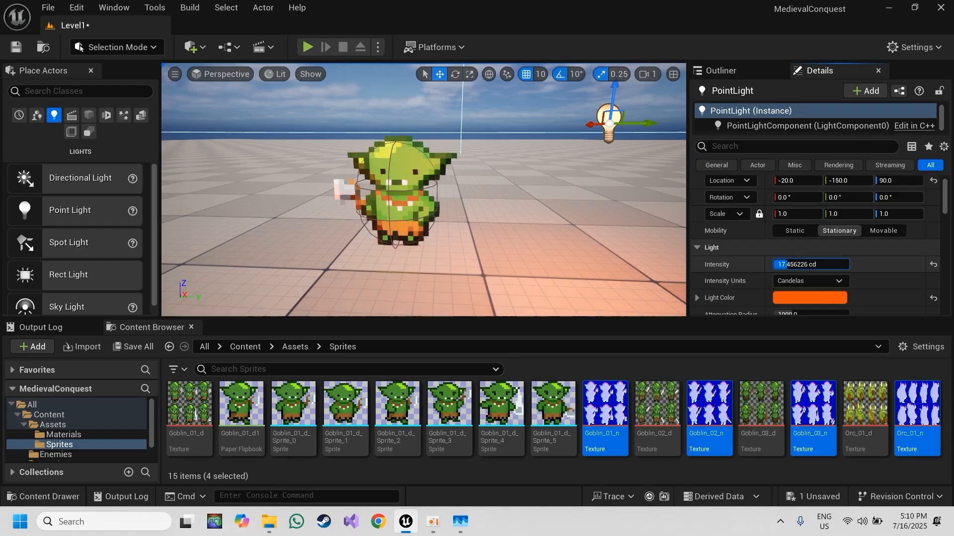
{"action": "left_click_drag", "start_coordinate": [790, 265], "coordinate": [820, 264]}
Step: Reposition the point light near the goblin at X -40, Y -200, Z 90
{"action": "left_click_drag", "start_coordinate": [654, 130], "coordinate": [450, 135]}
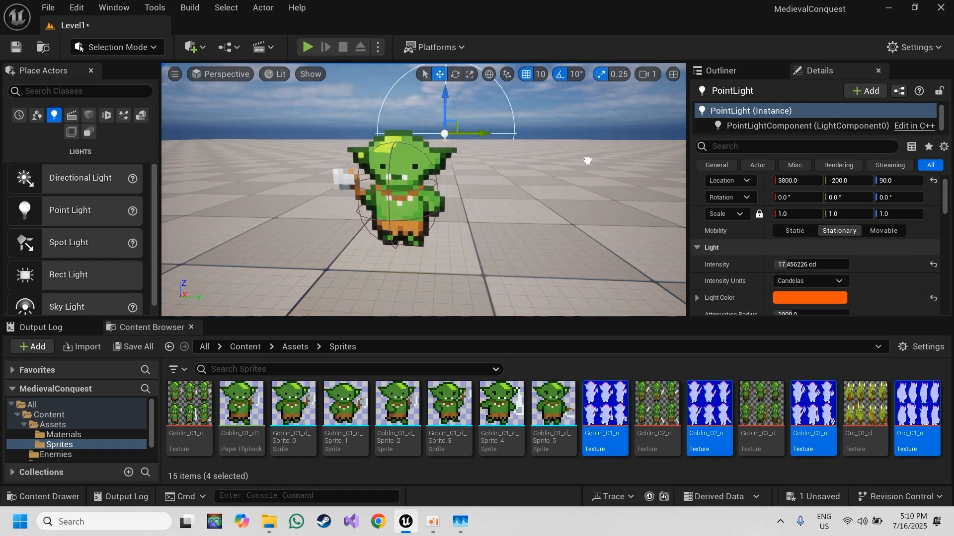
{"action": "right_click_drag", "start_coordinate": [545, 207], "coordinate": [423, 233]}
{"action": "key", "text": "w"}
{"action": "key", "text": "s"}
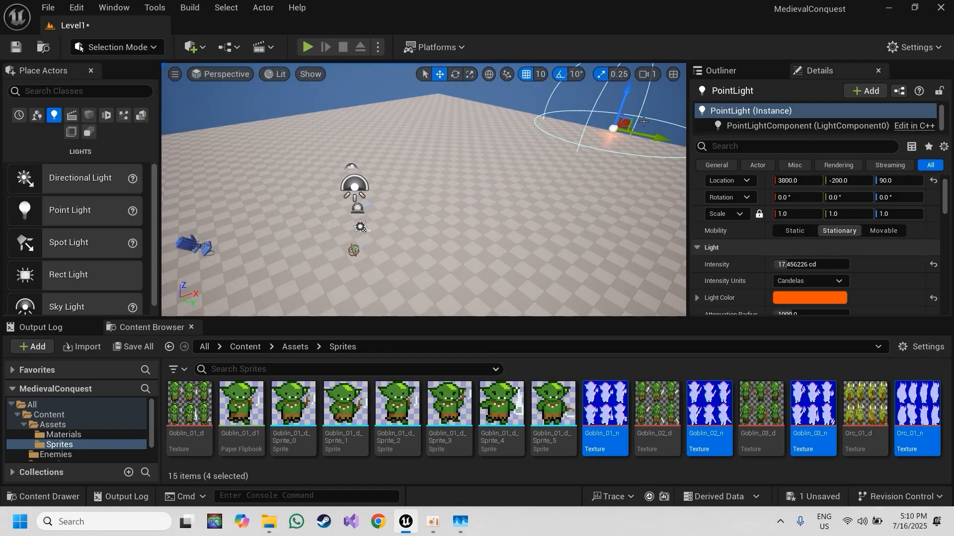
{"action": "left_click_drag", "start_coordinate": [623, 126], "coordinate": [395, 203]}
Step: Move the point light to X -40, Y -160, Z 120 to test the goblin's lighting, and delete it from the level
{"action": "key", "text": "w"}
{"action": "right_click_drag", "start_coordinate": [396, 204], "coordinate": [490, 207]}
{"action": "key", "text": "a"}
{"action": "key", "text": "w"}
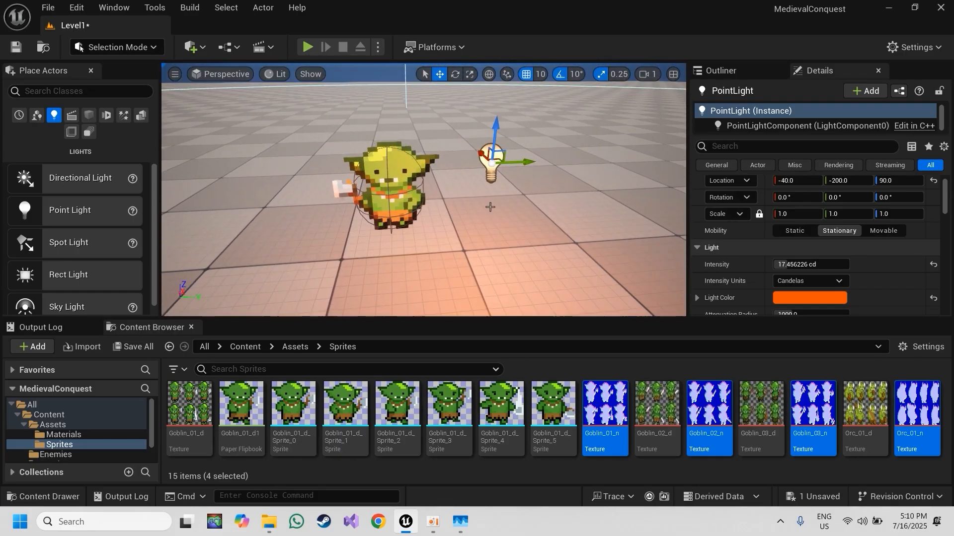
{"action": "left_click_drag", "start_coordinate": [527, 154], "coordinate": [589, 123]}
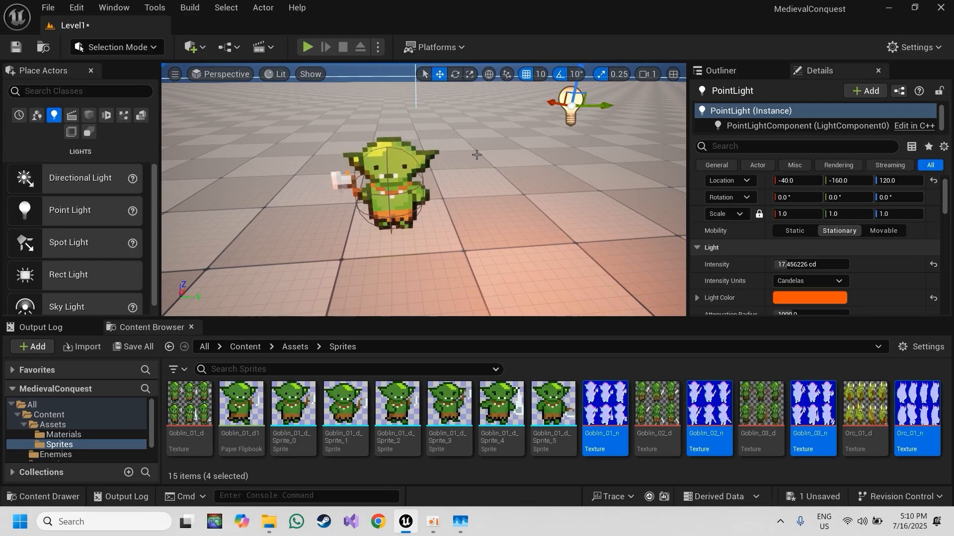
{"action": "key", "text": "Delete"}
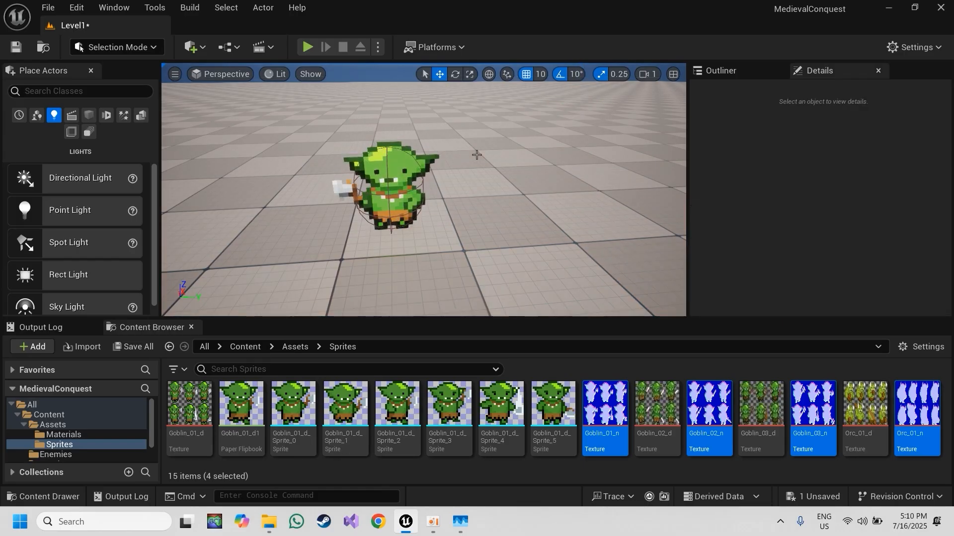